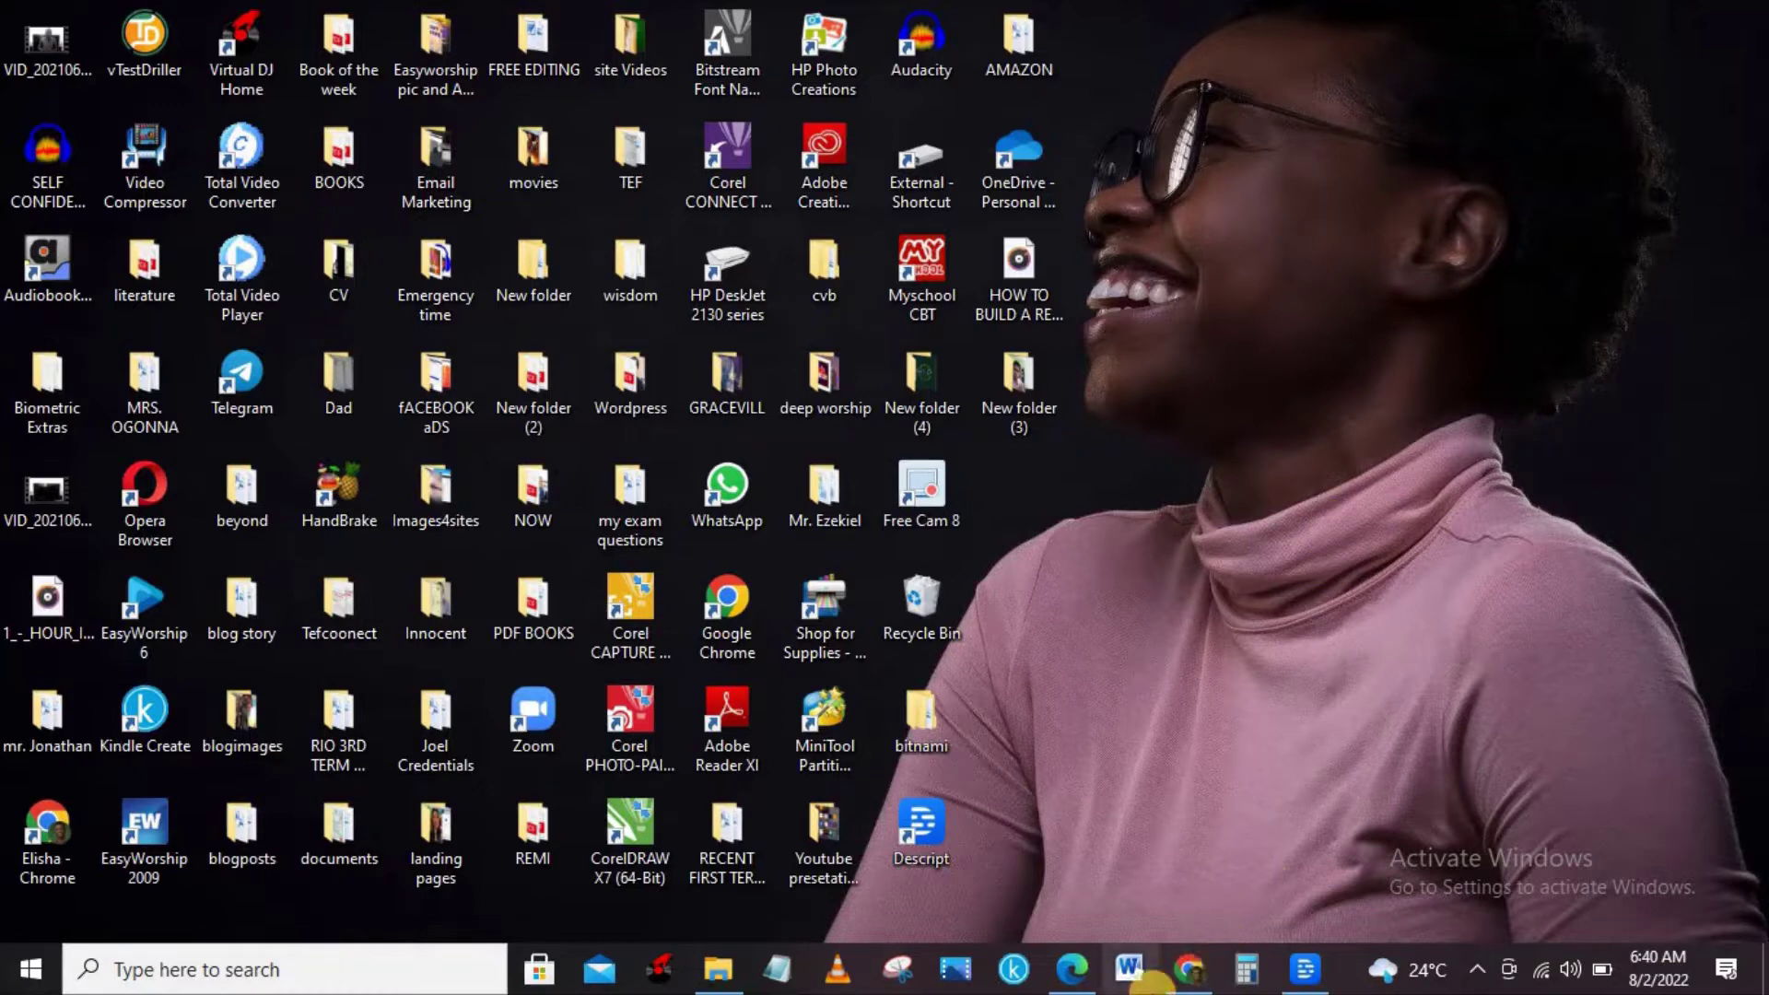
# Open the 'Install WordPress, Download WordPress - Bitnami' result from the Google search results.
pyautogui.click(1185, 970)
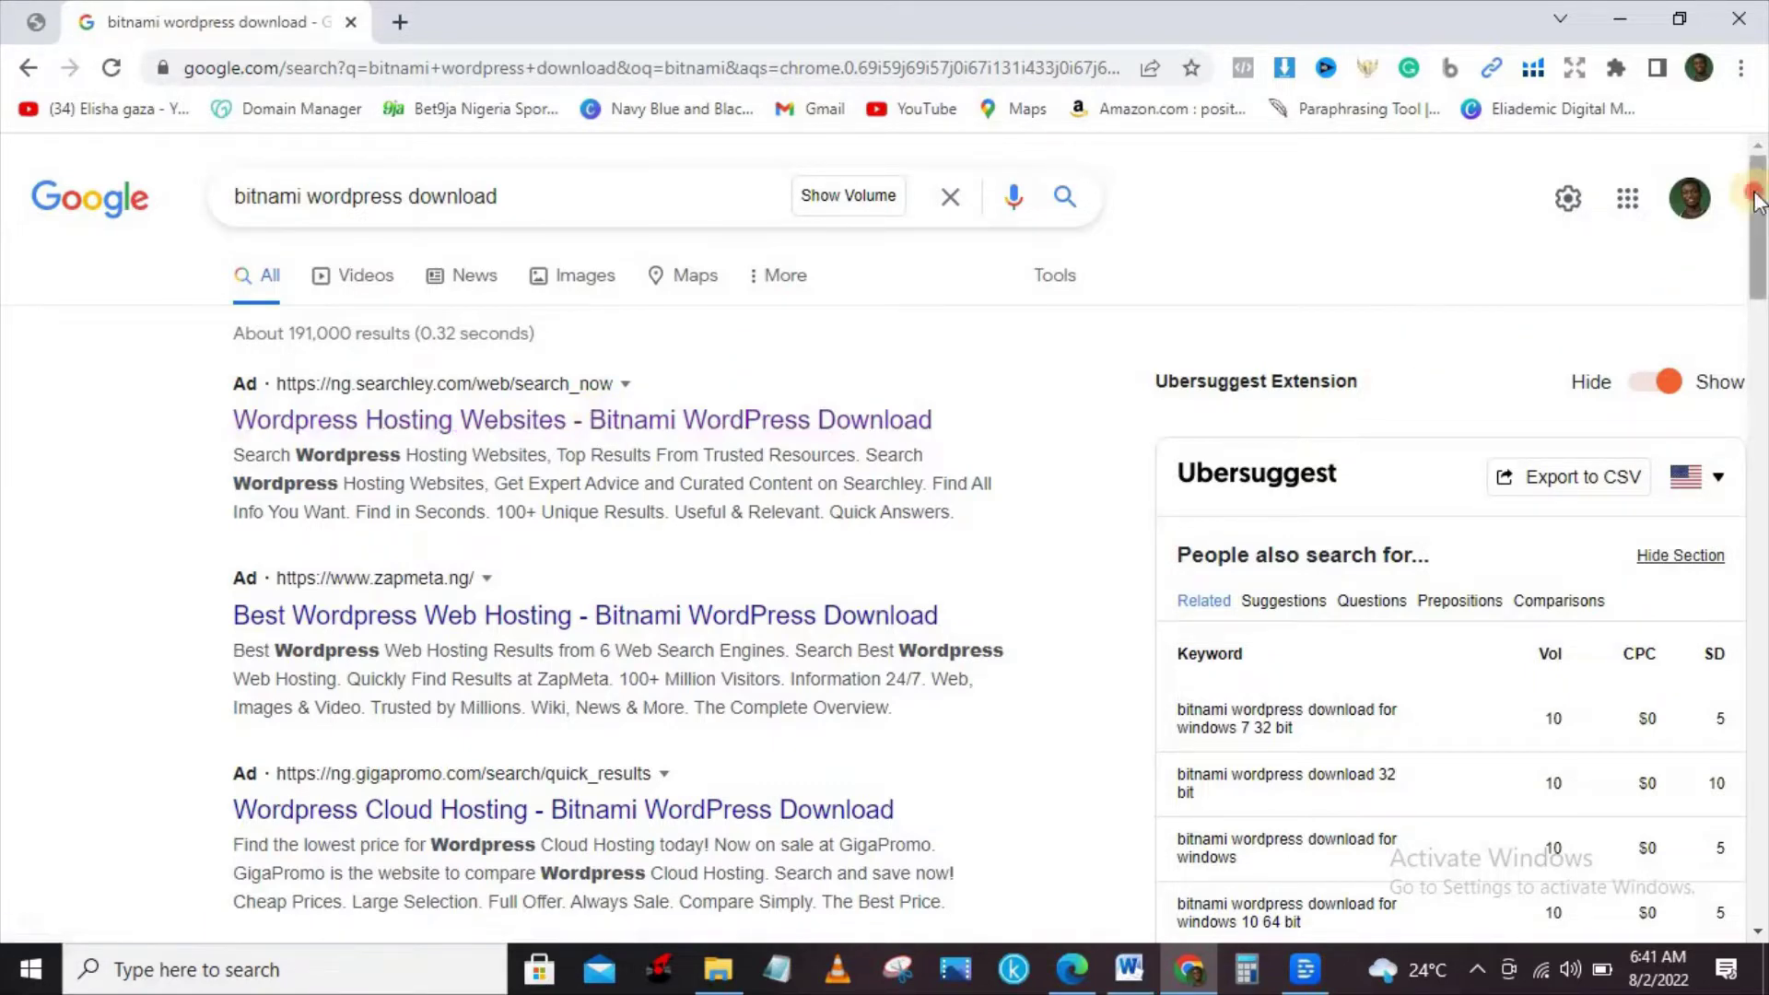
pyautogui.moveTo(1756, 229); pyautogui.dragTo(1760, 333)
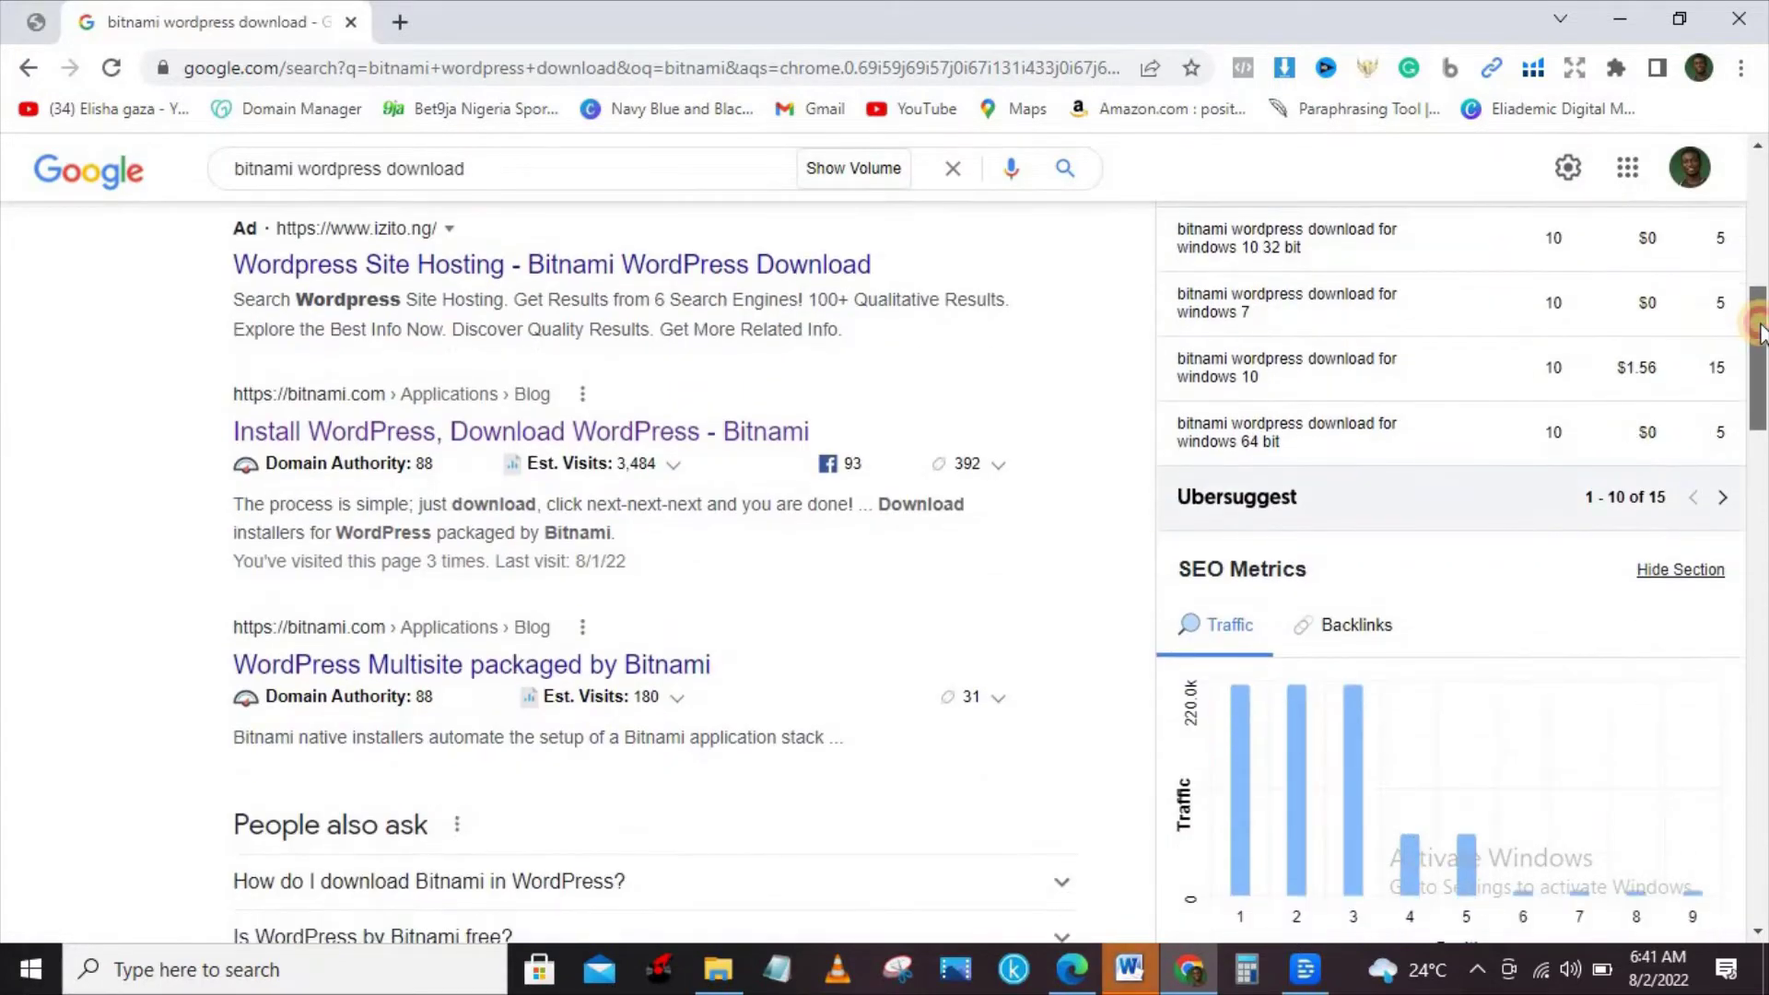
pyautogui.click(421, 436)
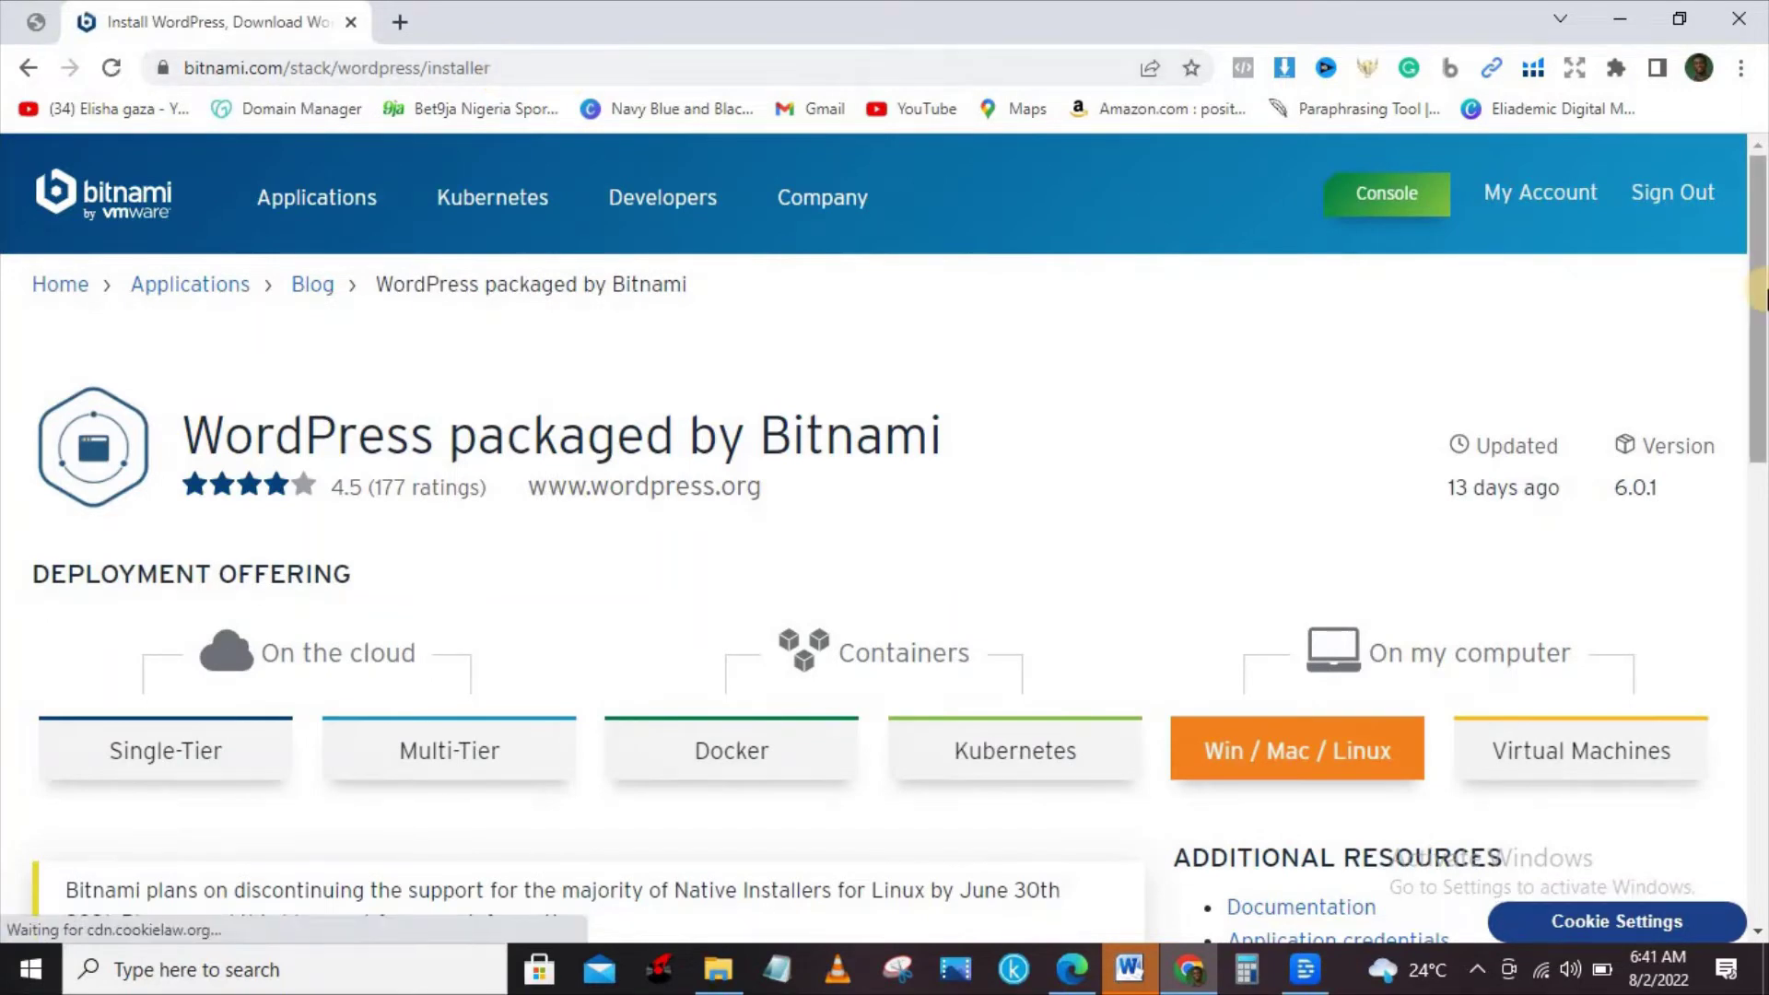
# Start the Windows 64-bit WordPress installer download on Bitnami, then cancel it.
pyautogui.scroll(-10, 788, 558)
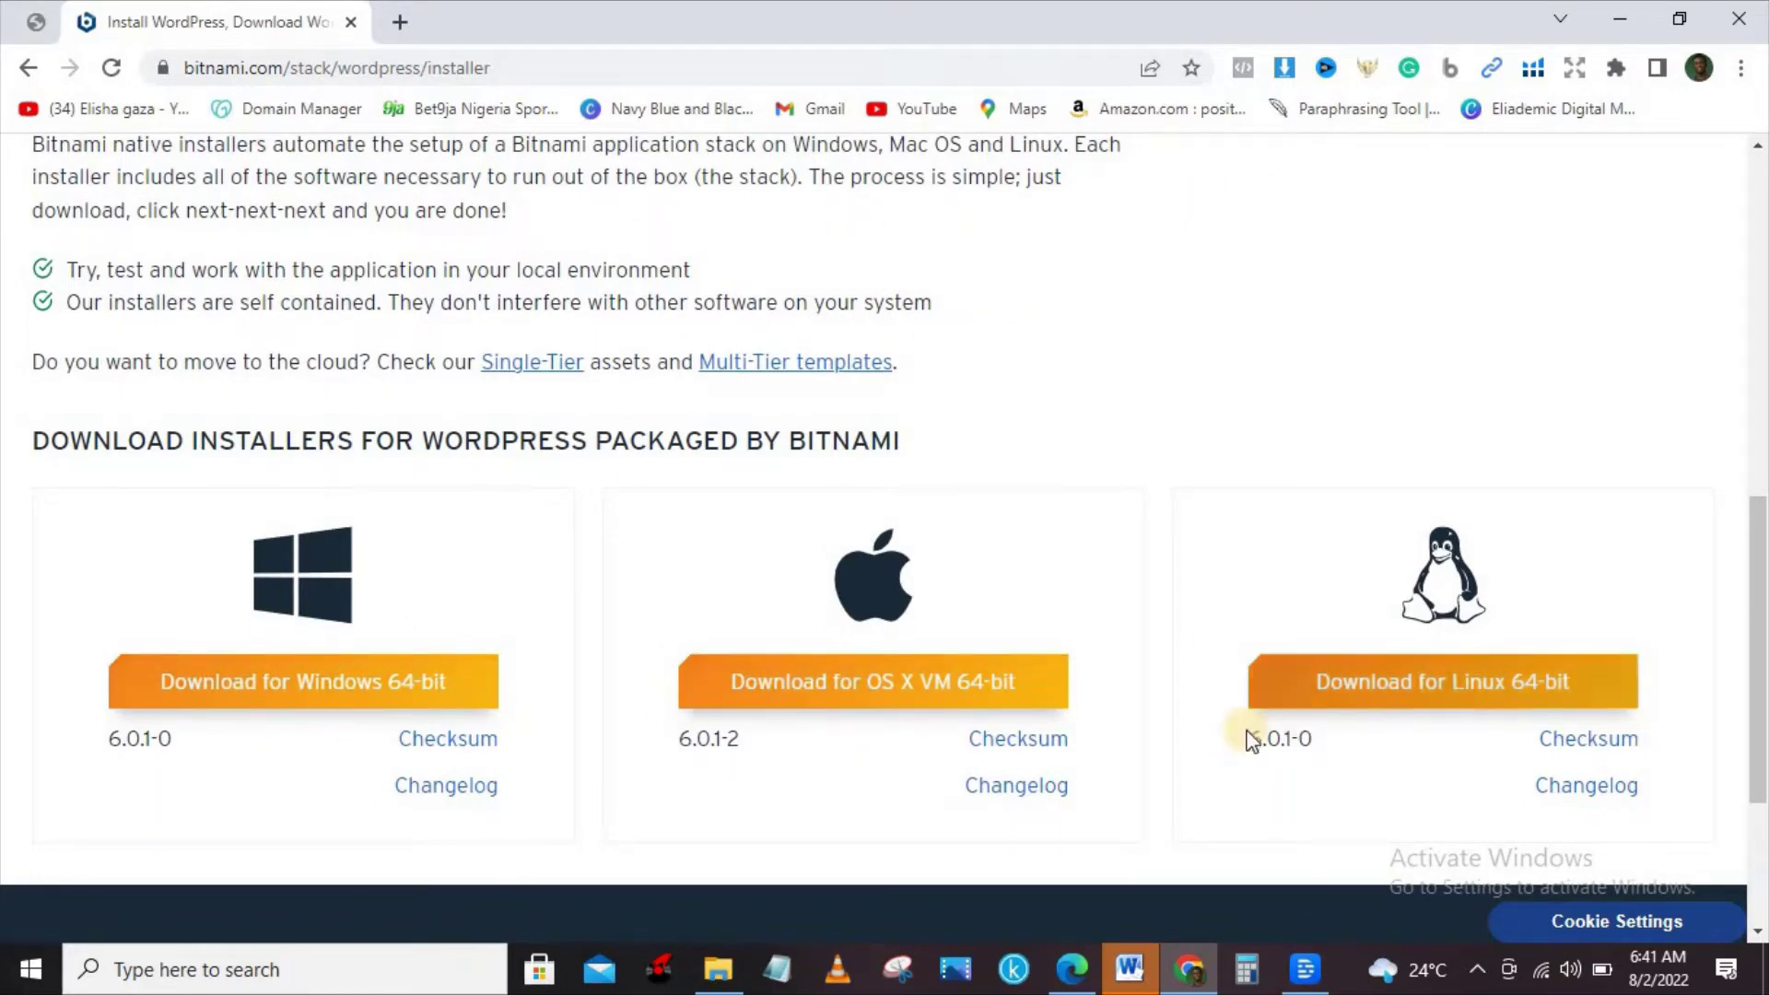
pyautogui.click(304, 685)
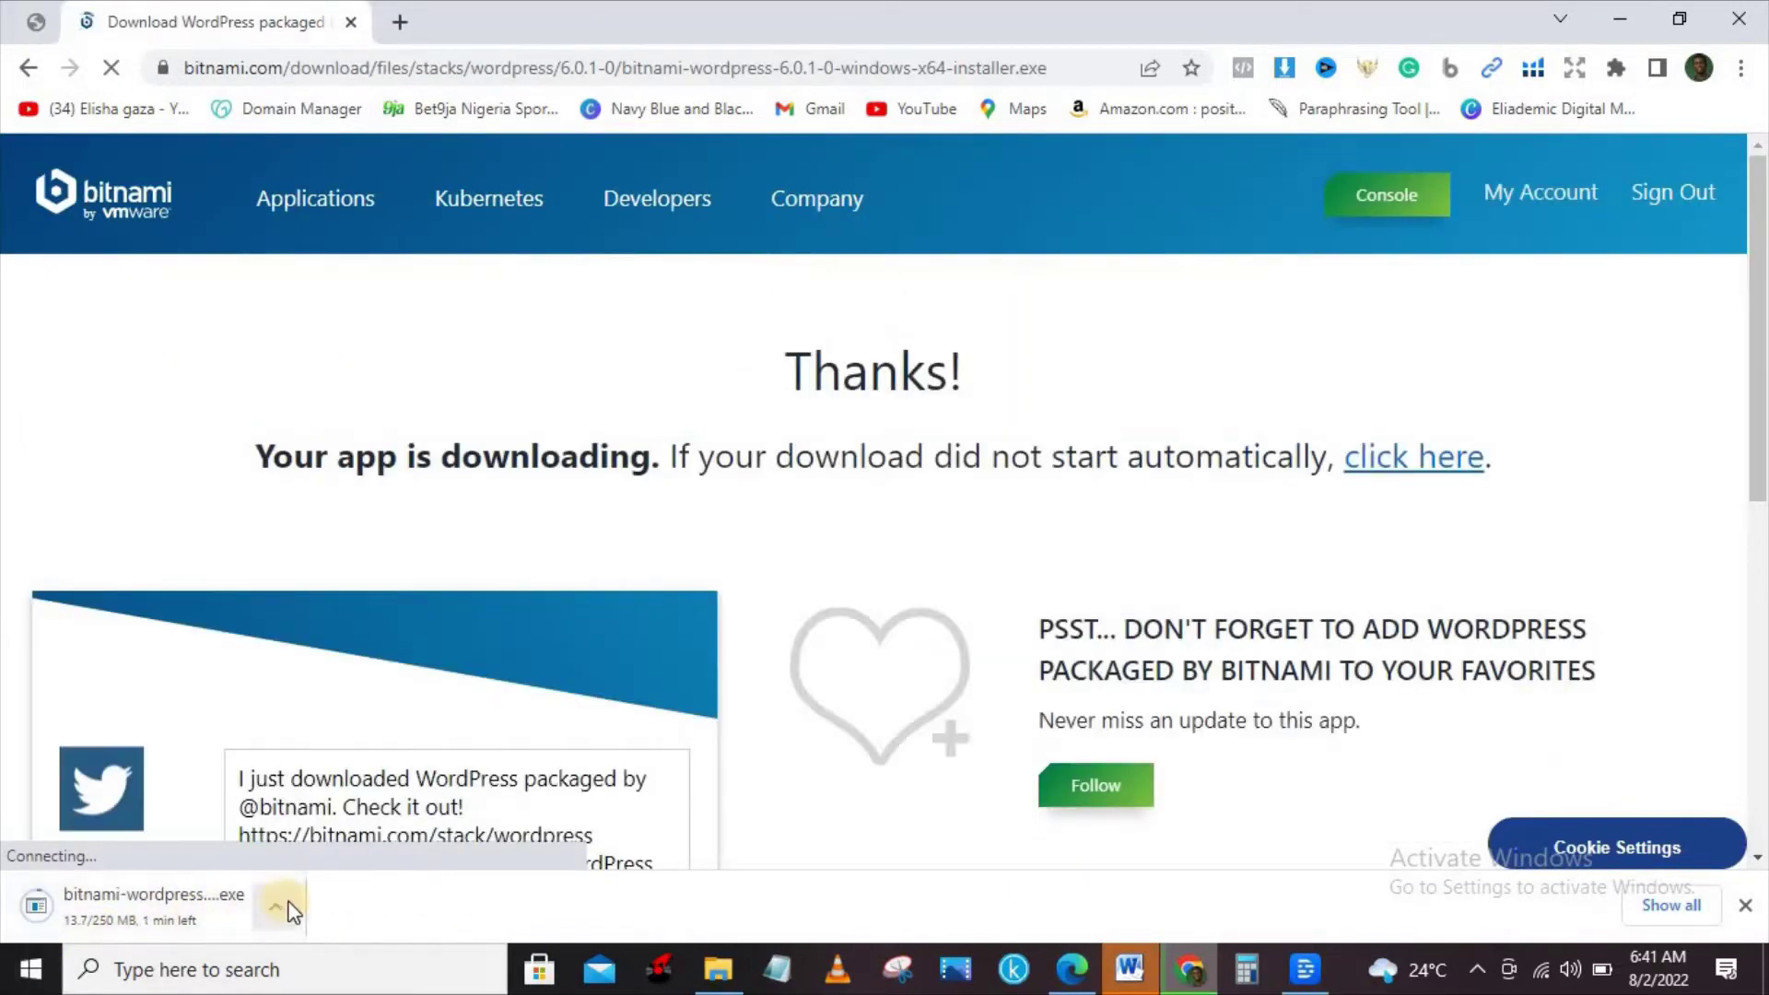
pyautogui.click(282, 909)
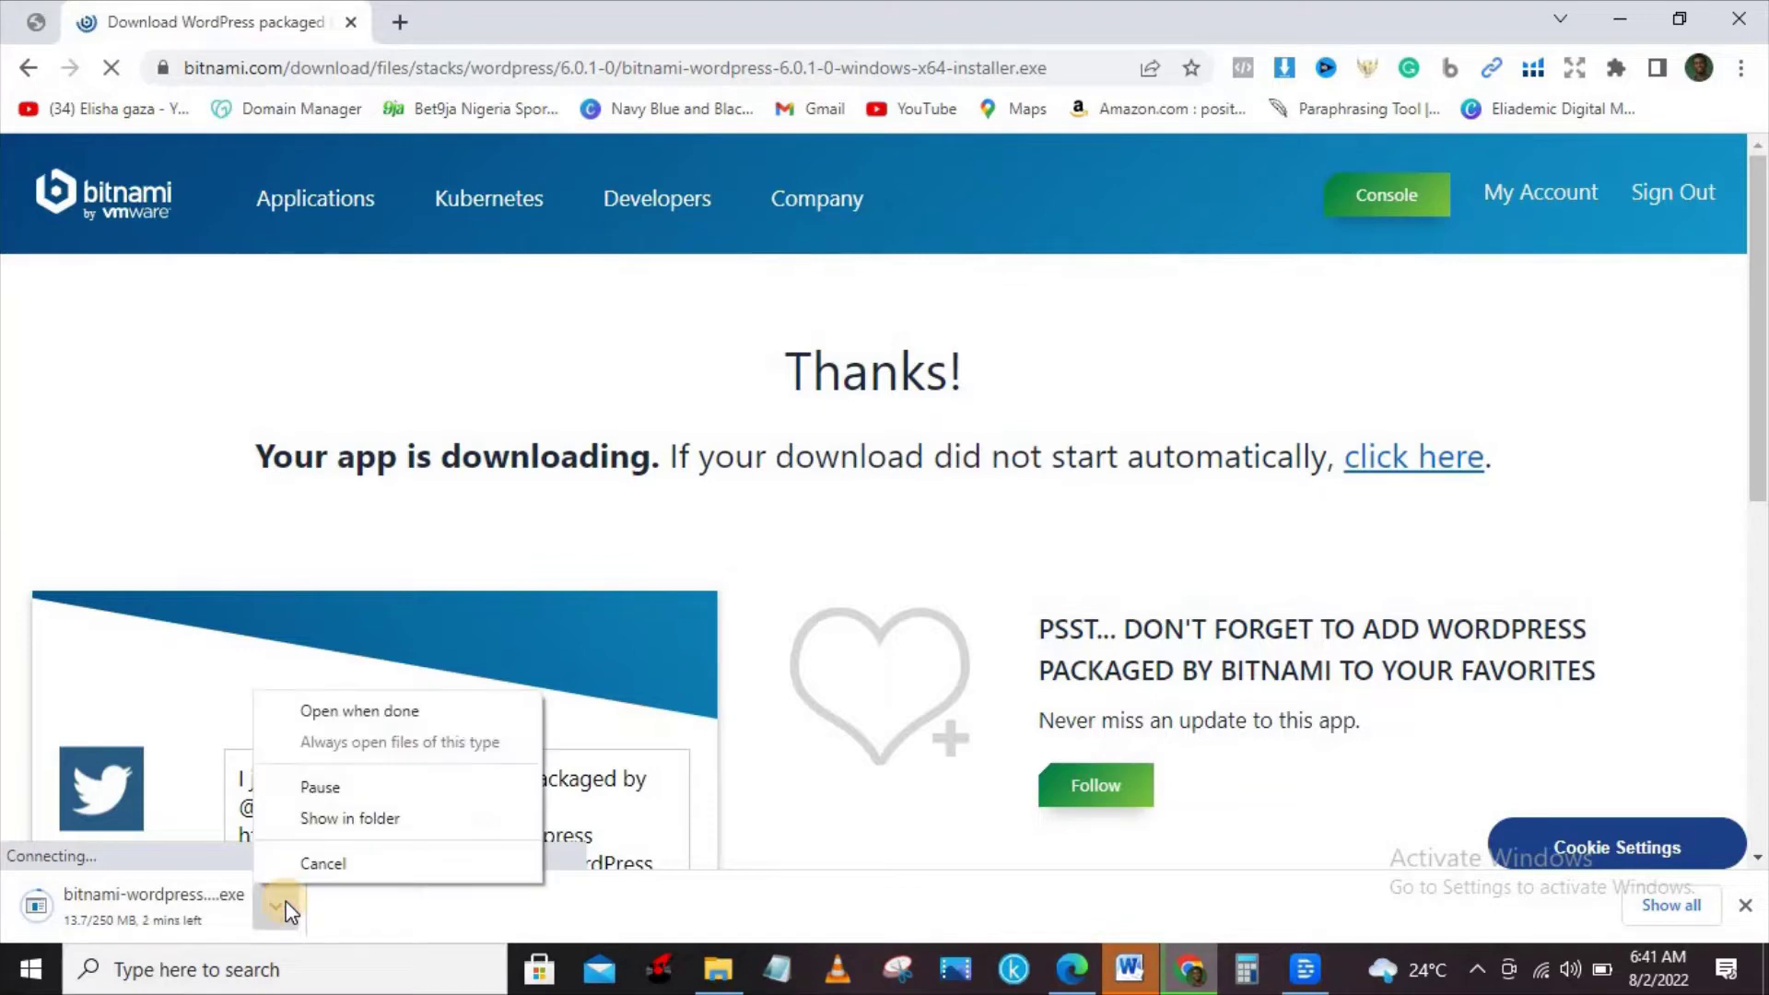
pyautogui.click(328, 871)
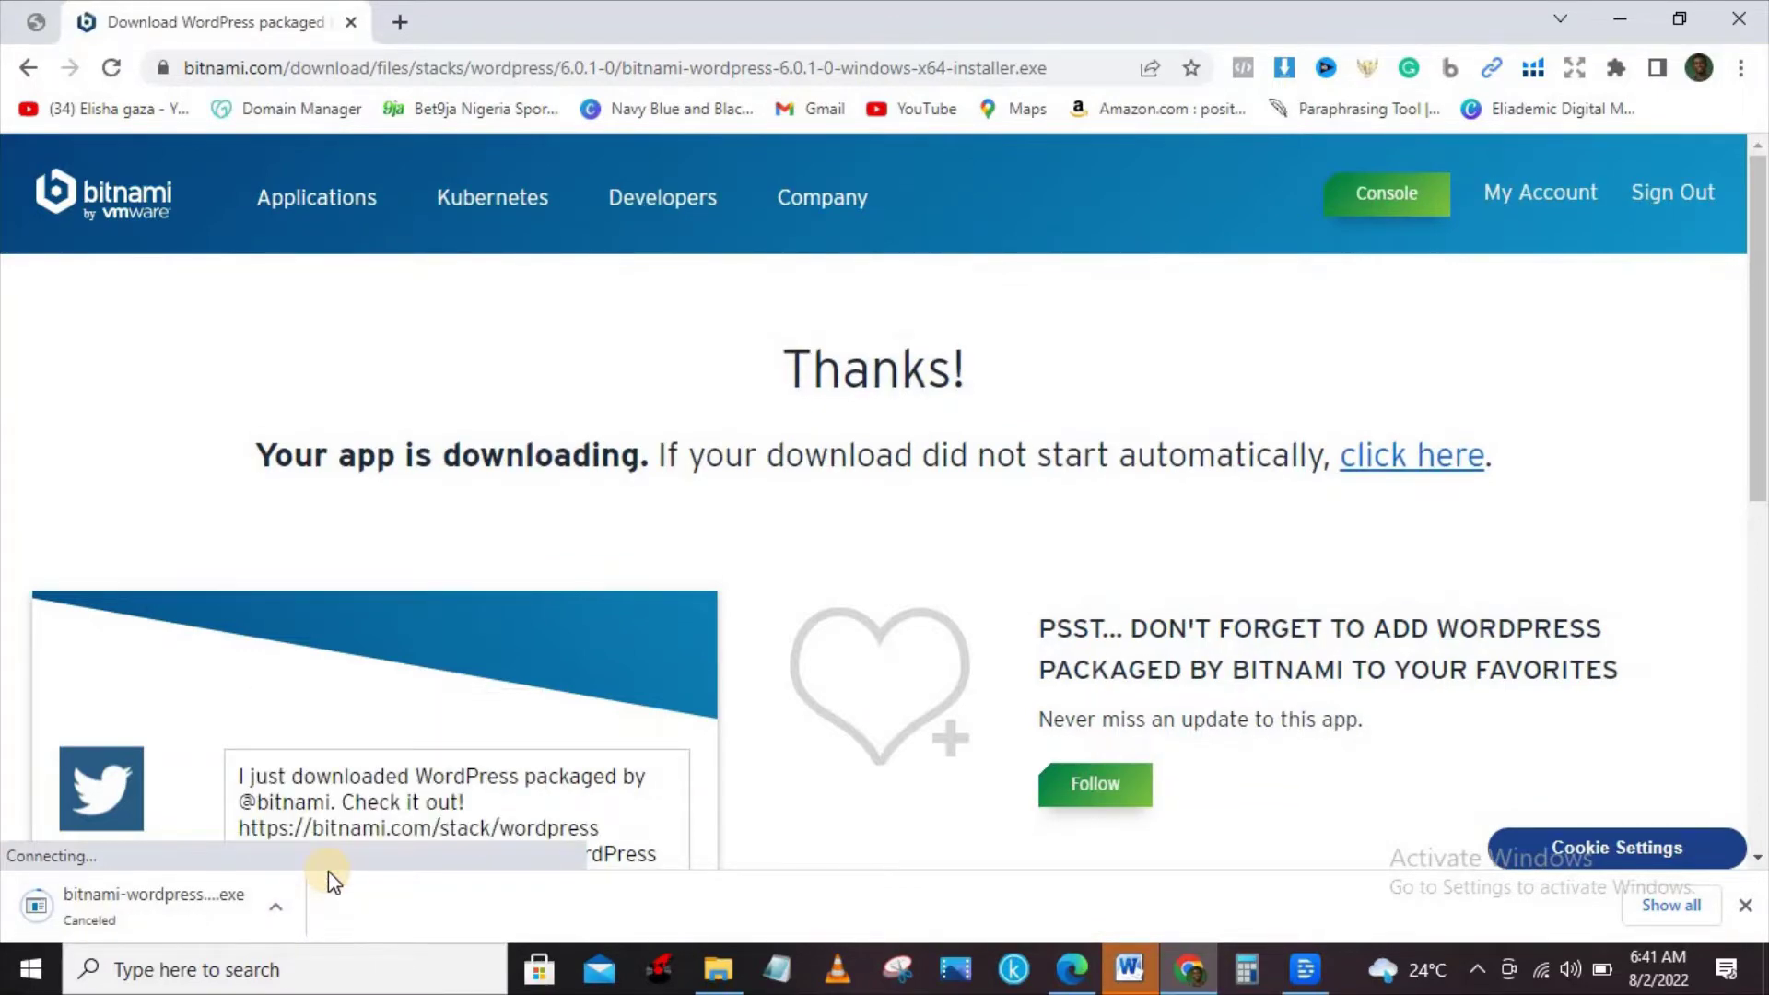
# Run the bitnami-wordpress-5.9.1-0 installer from Downloads and confirm the setup language.
pyautogui.click(730, 989)
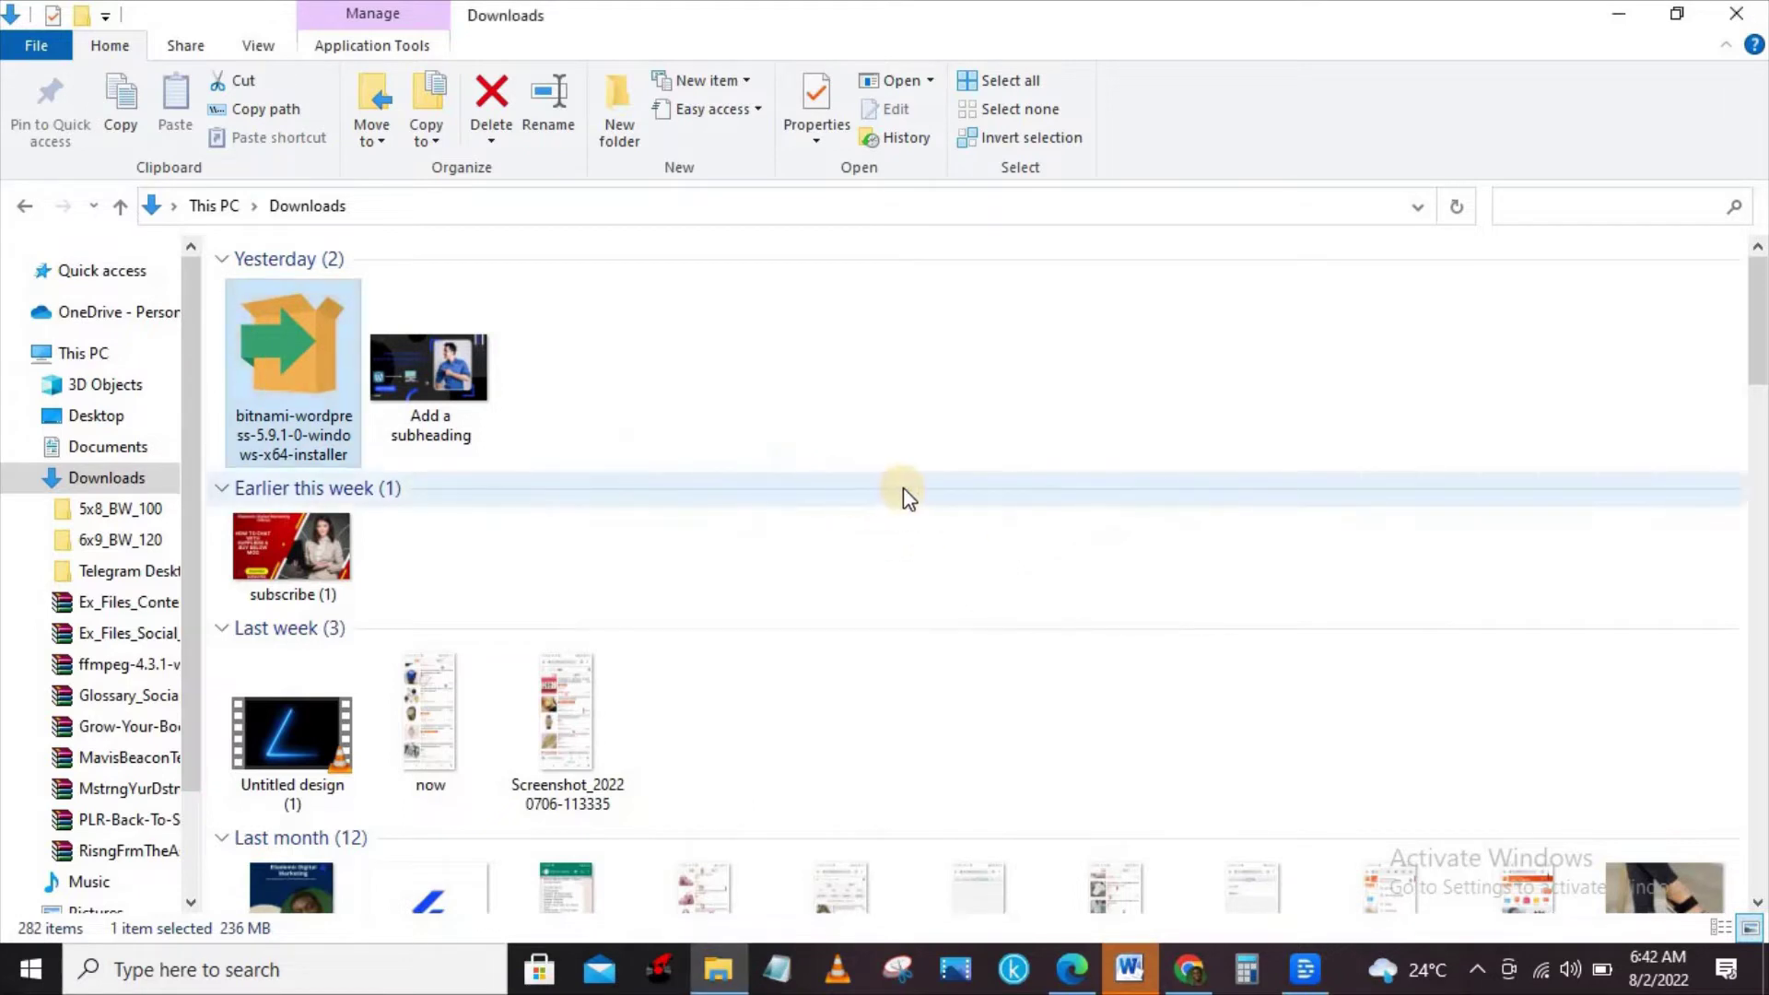
pyautogui.click(814, 547)
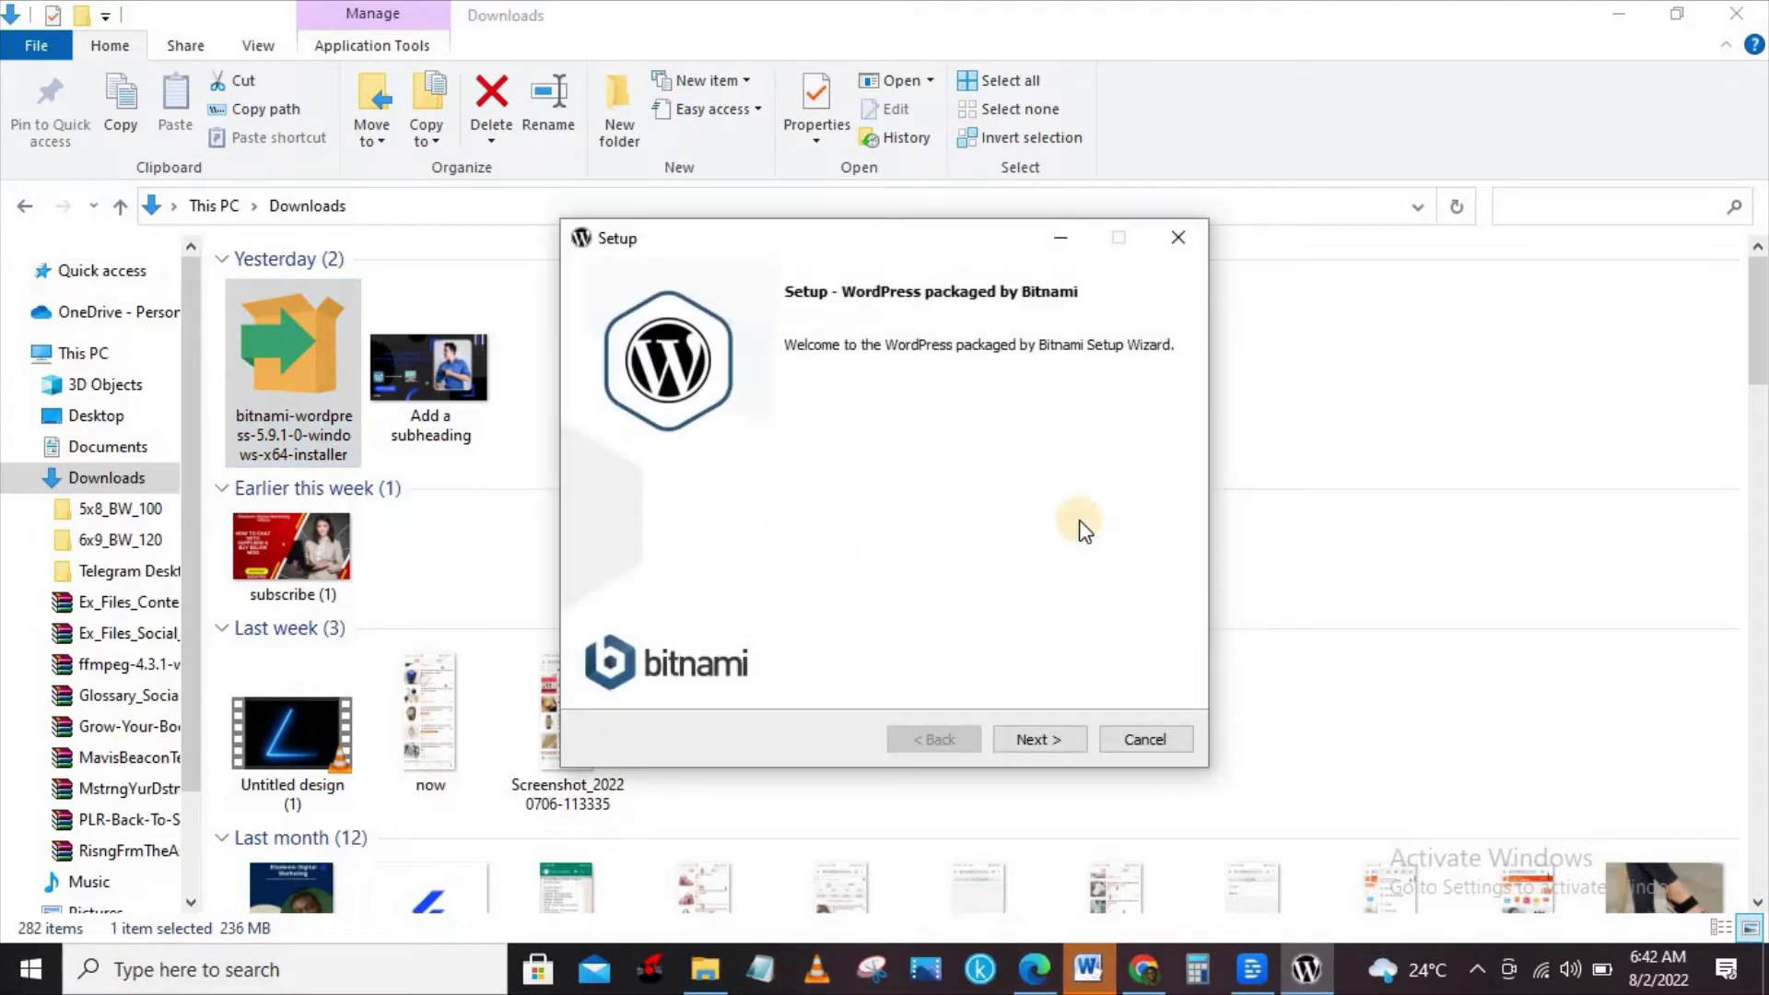
# Advance past Welcome and Select Components, then dismiss the C:\Bitnami\wordpress-5.9.1-0 folder-not-empty warning.
pyautogui.click(1040, 740)
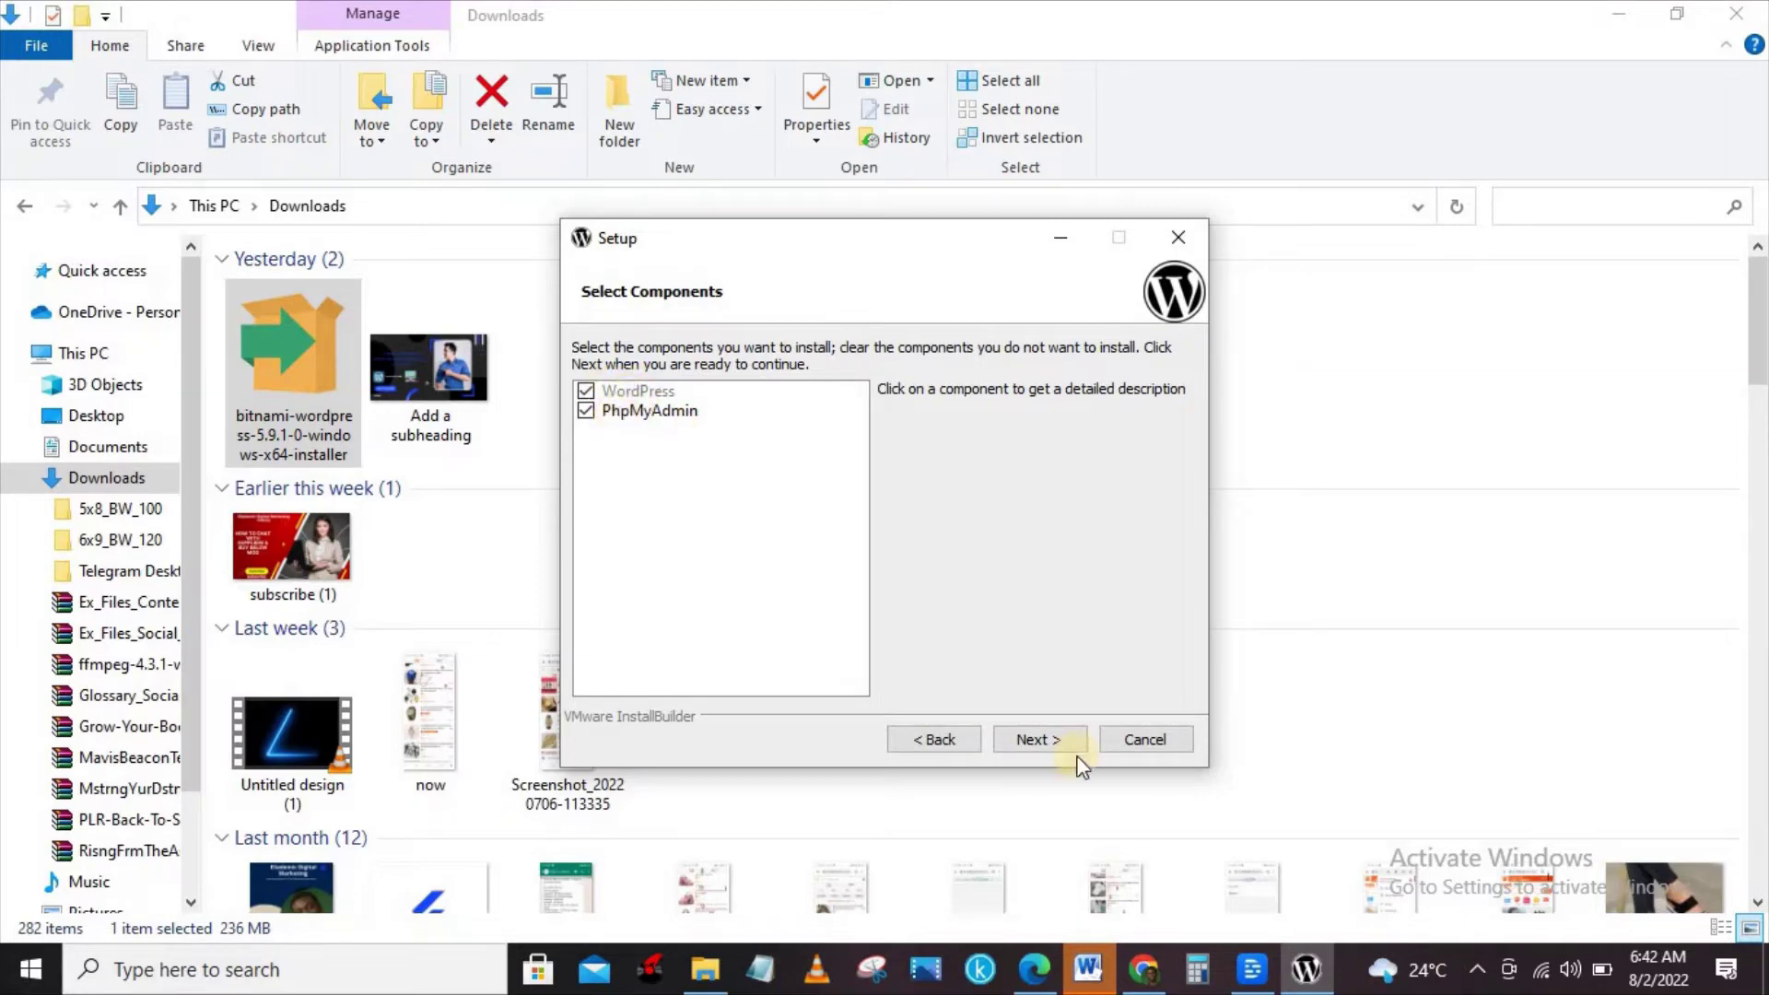
pyautogui.click(1041, 742)
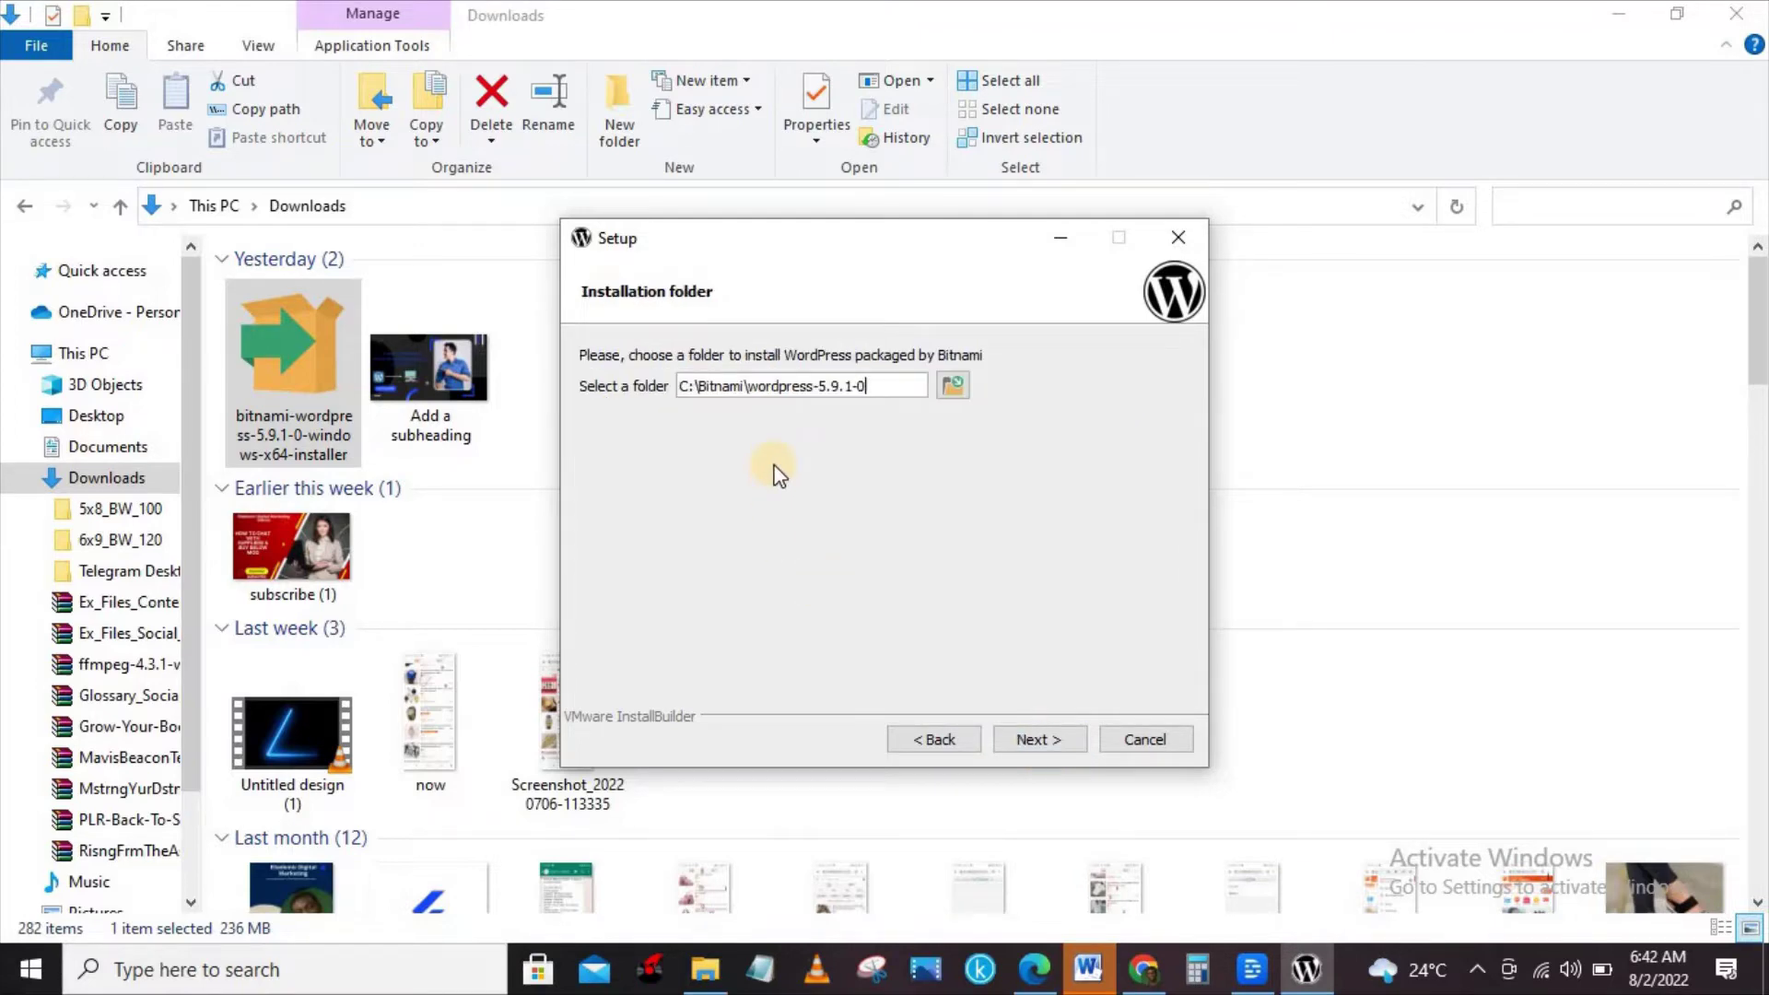
pyautogui.click(1043, 743)
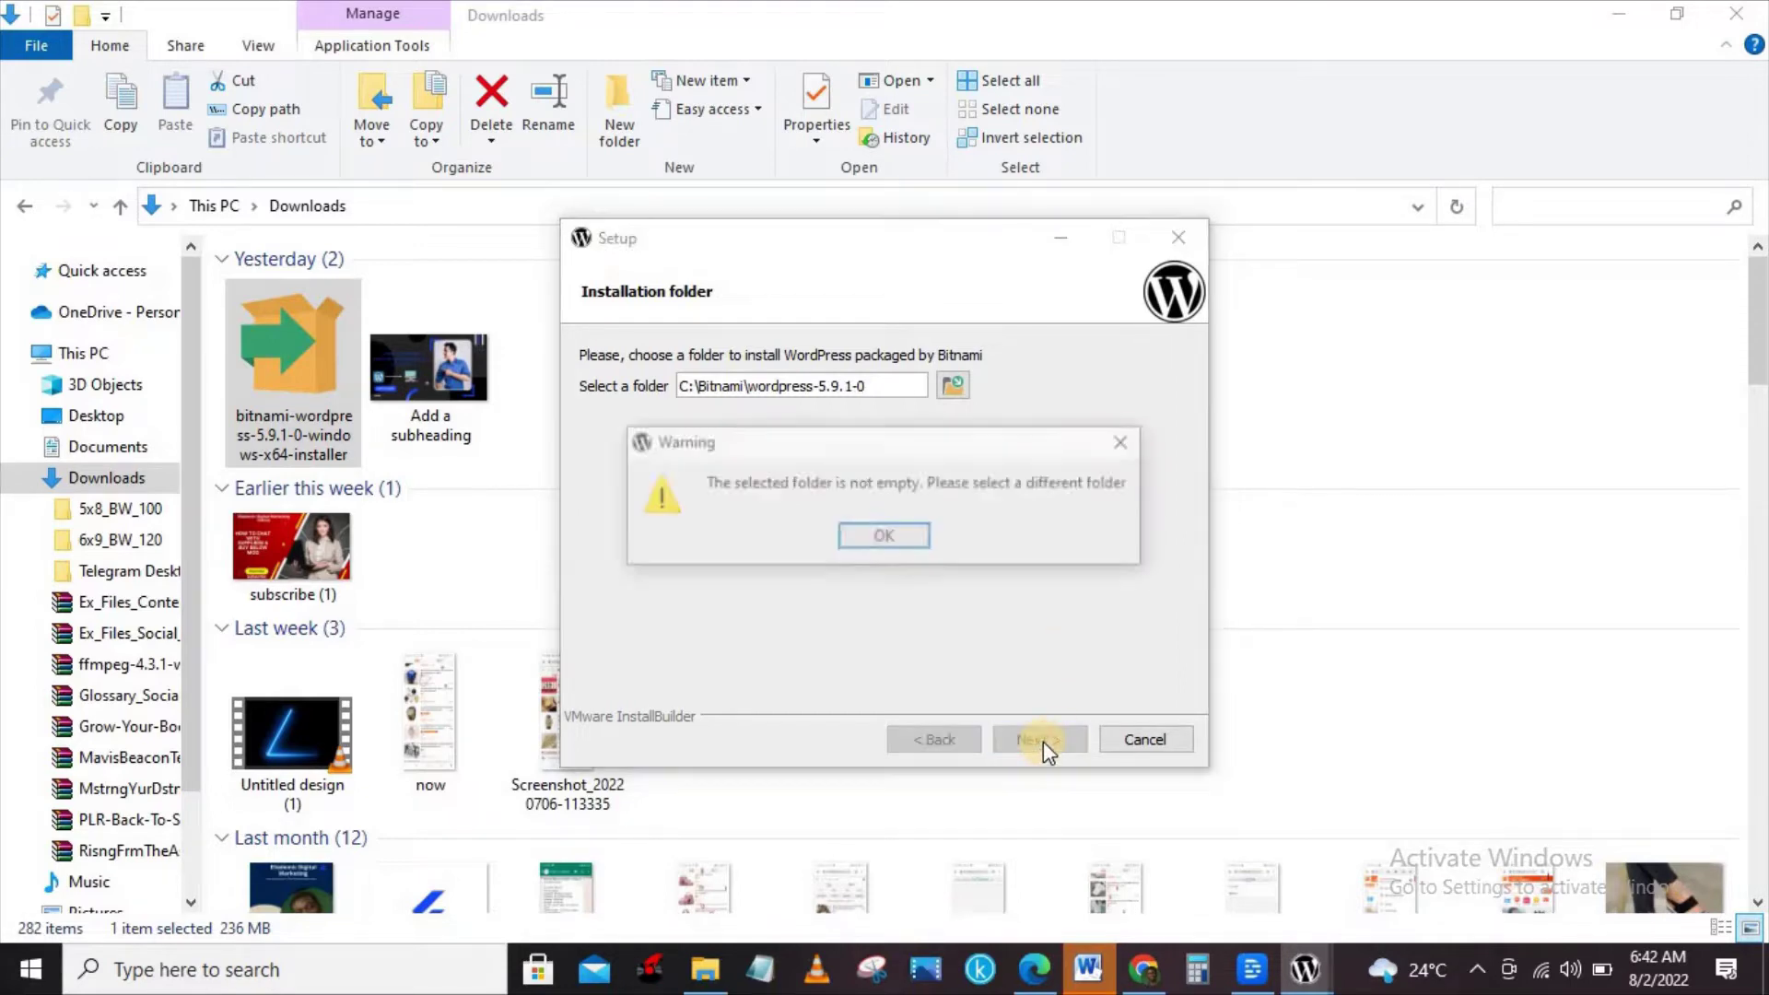
pyautogui.click(894, 536)
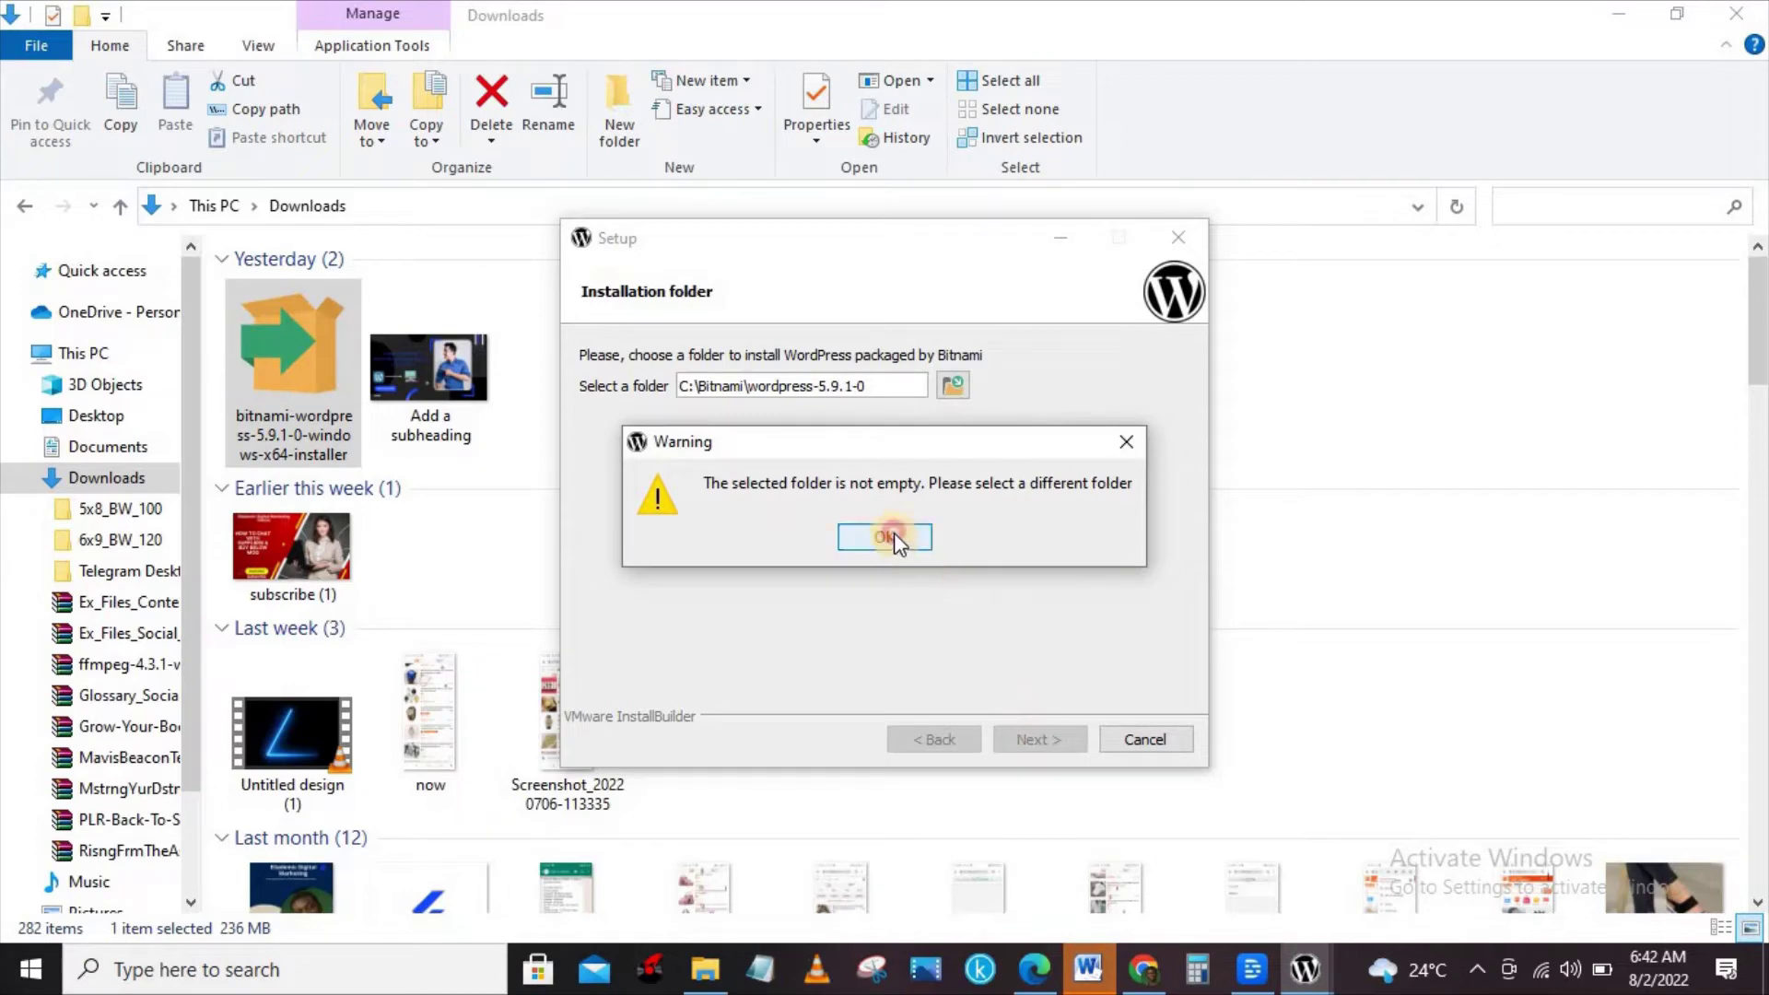
# Browse to This PC and select 3D Objects as the installation folder.
pyautogui.click(955, 387)
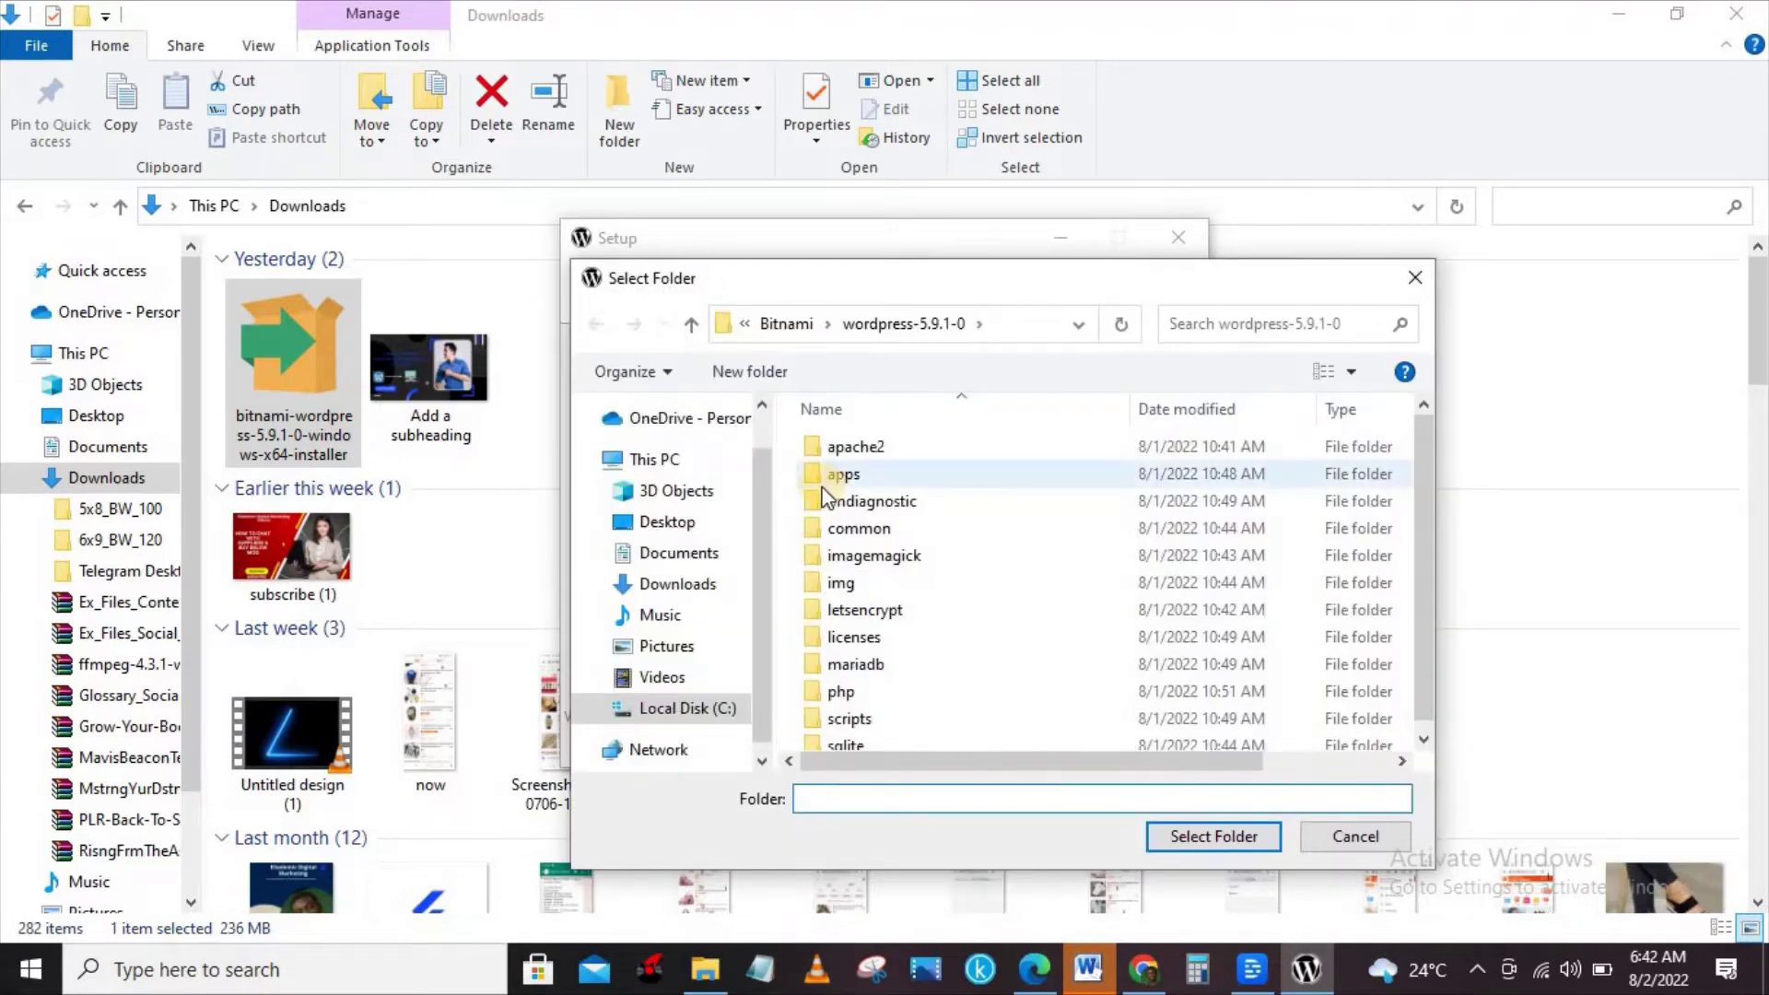
pyautogui.click(664, 522)
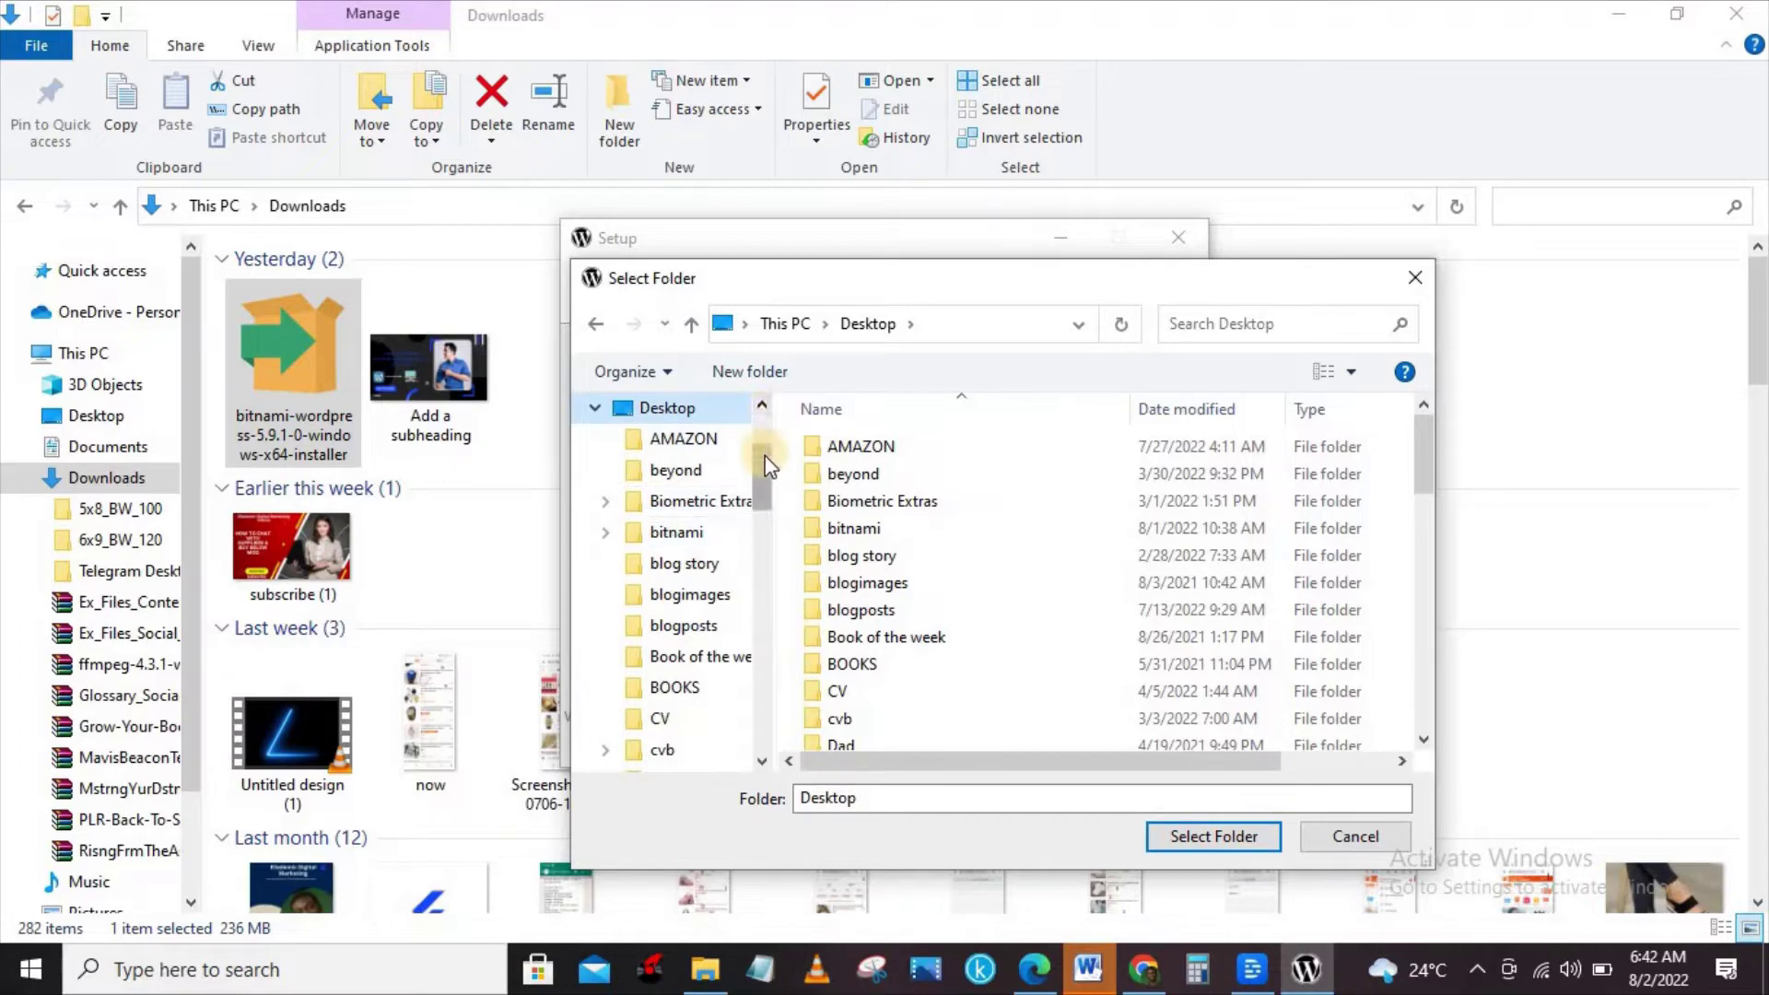
pyautogui.moveTo(762, 459); pyautogui.dragTo(735, 414)
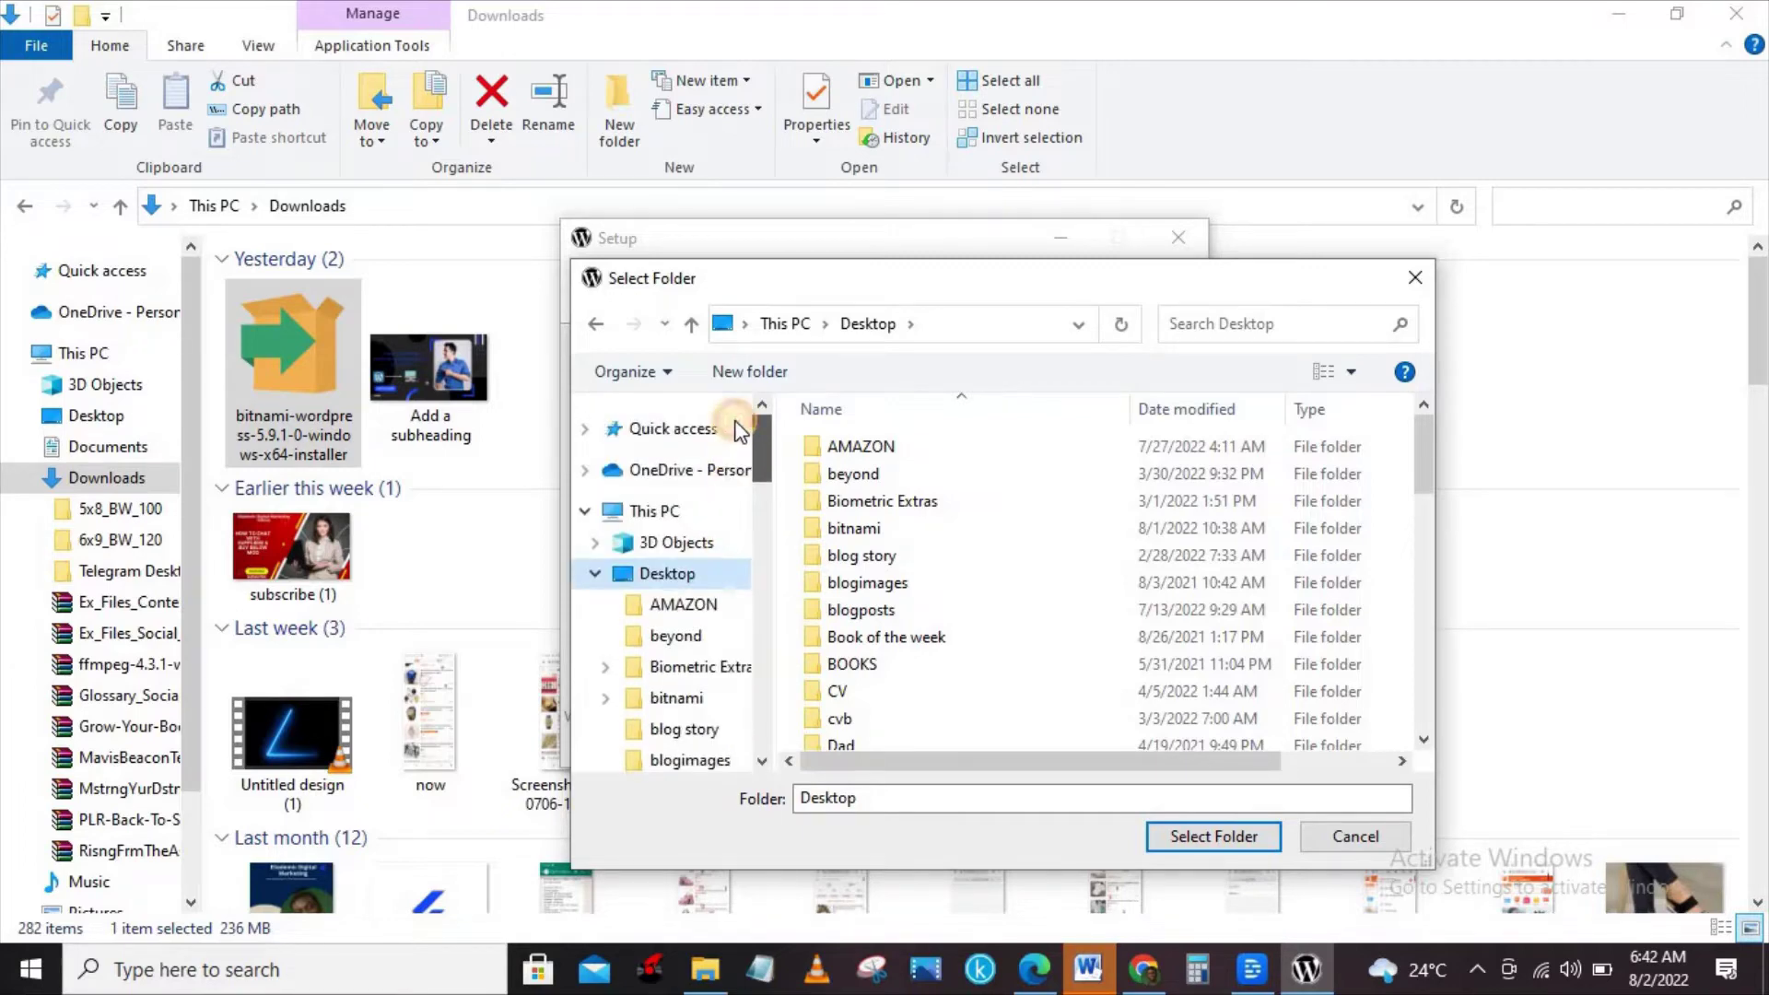
pyautogui.click(628, 518)
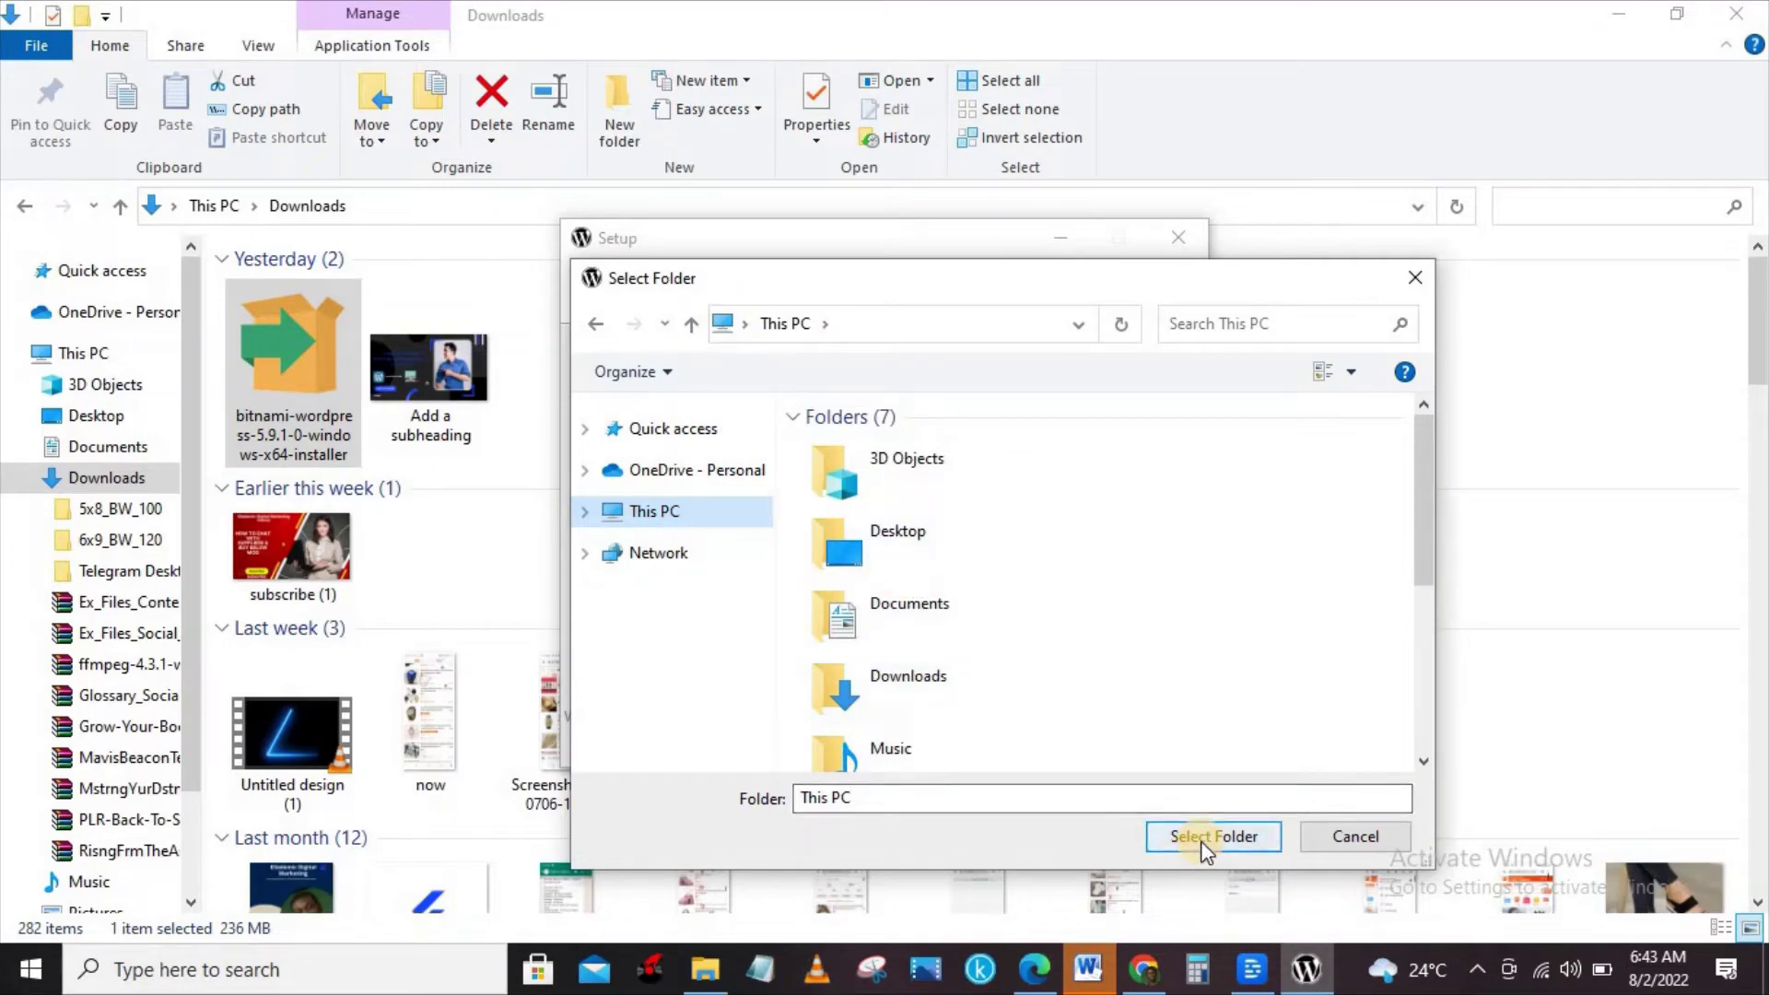
pyautogui.click(915, 463)
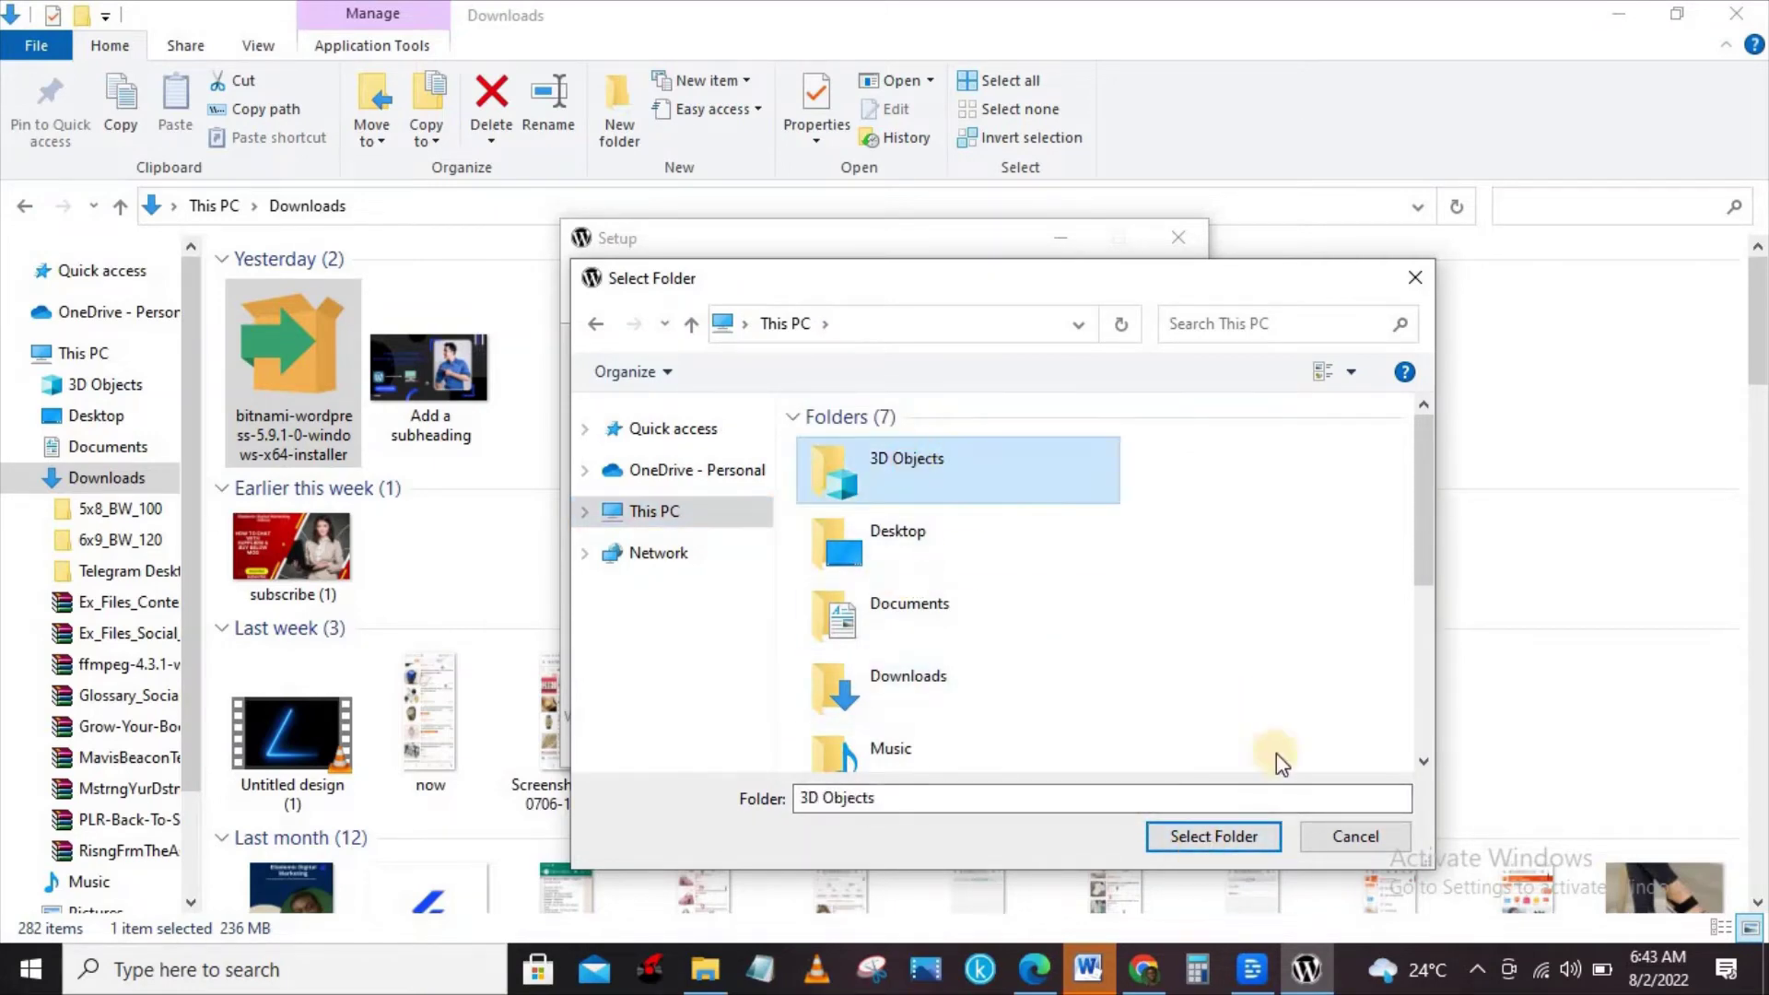
pyautogui.click(1205, 844)
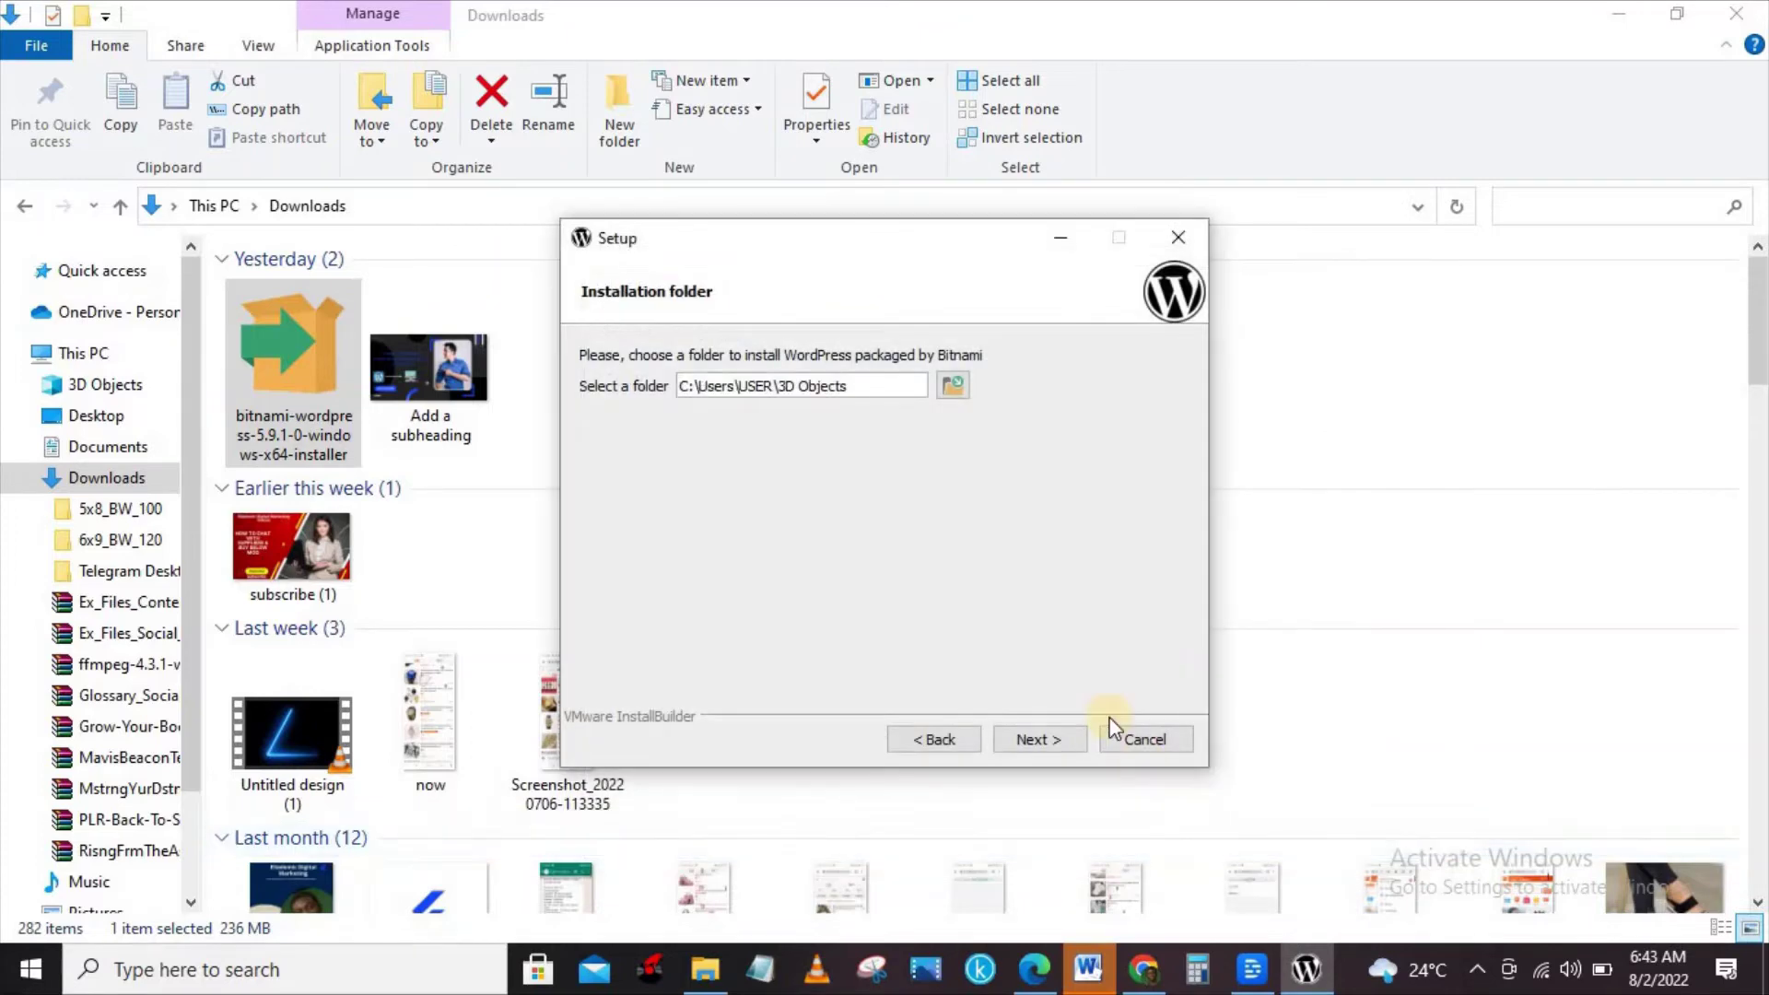
# Dismiss the 3D Objects not-empty warning, then minimise the Setup wizard and Downloads window.
pyautogui.click(1058, 733)
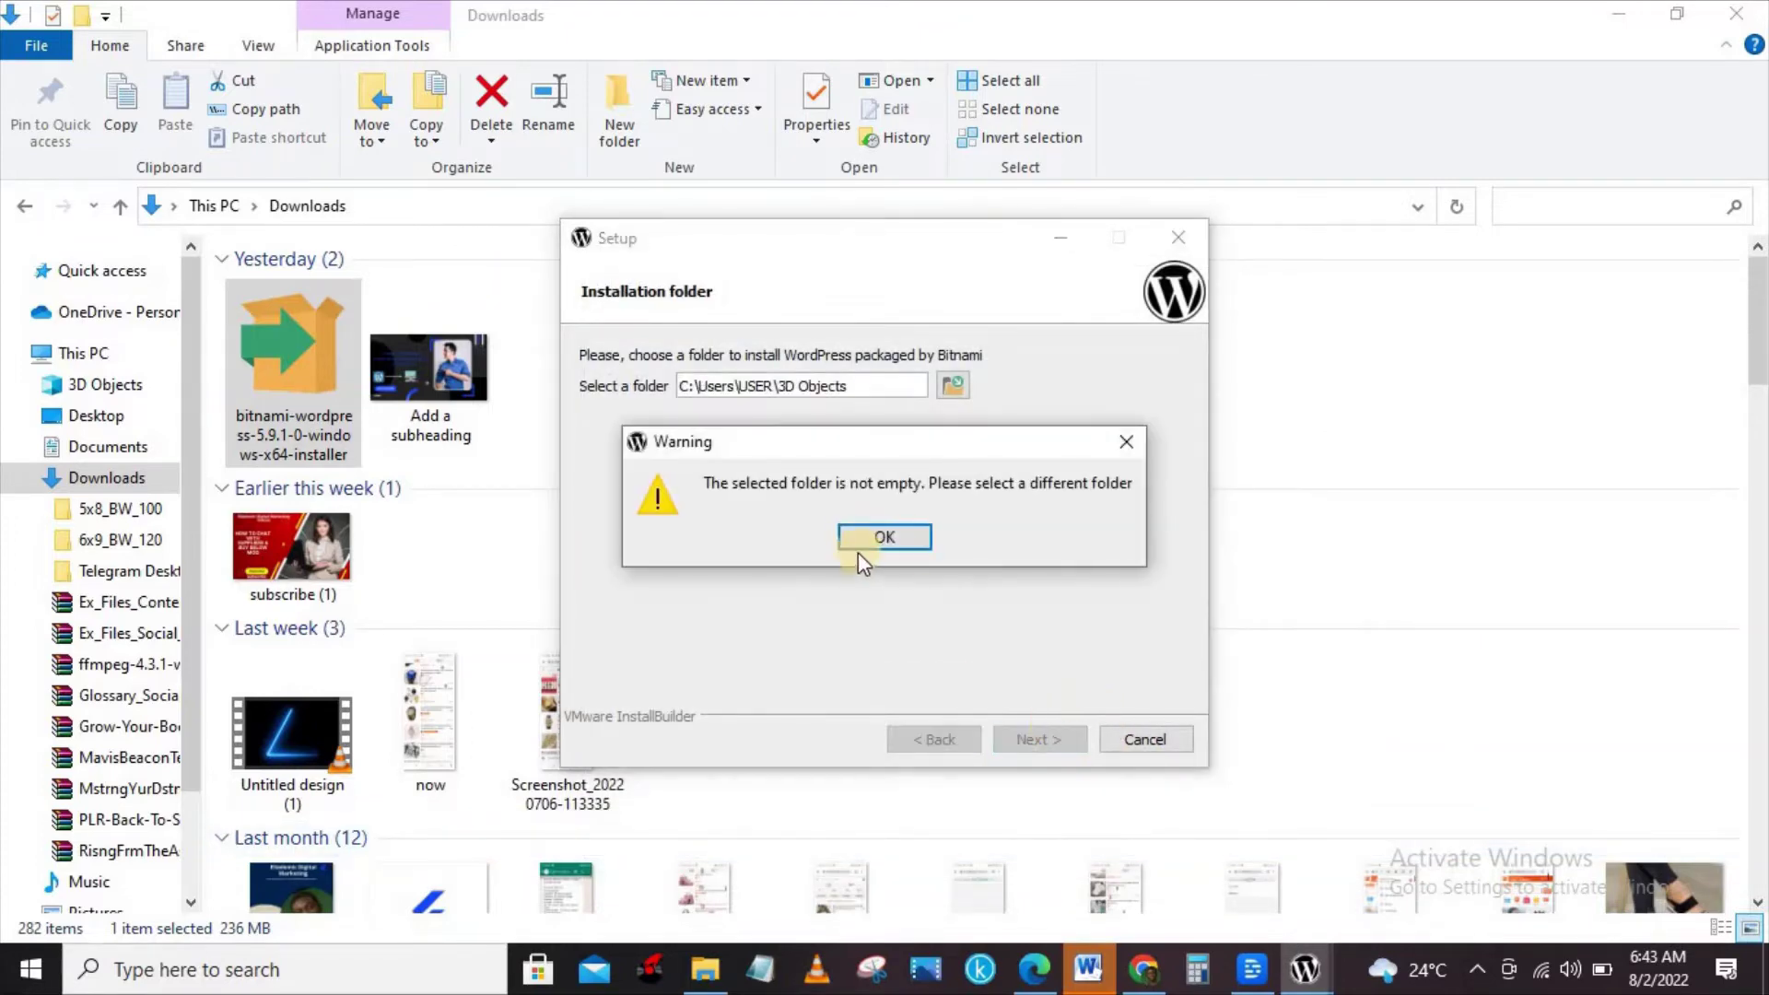
pyautogui.click(880, 541)
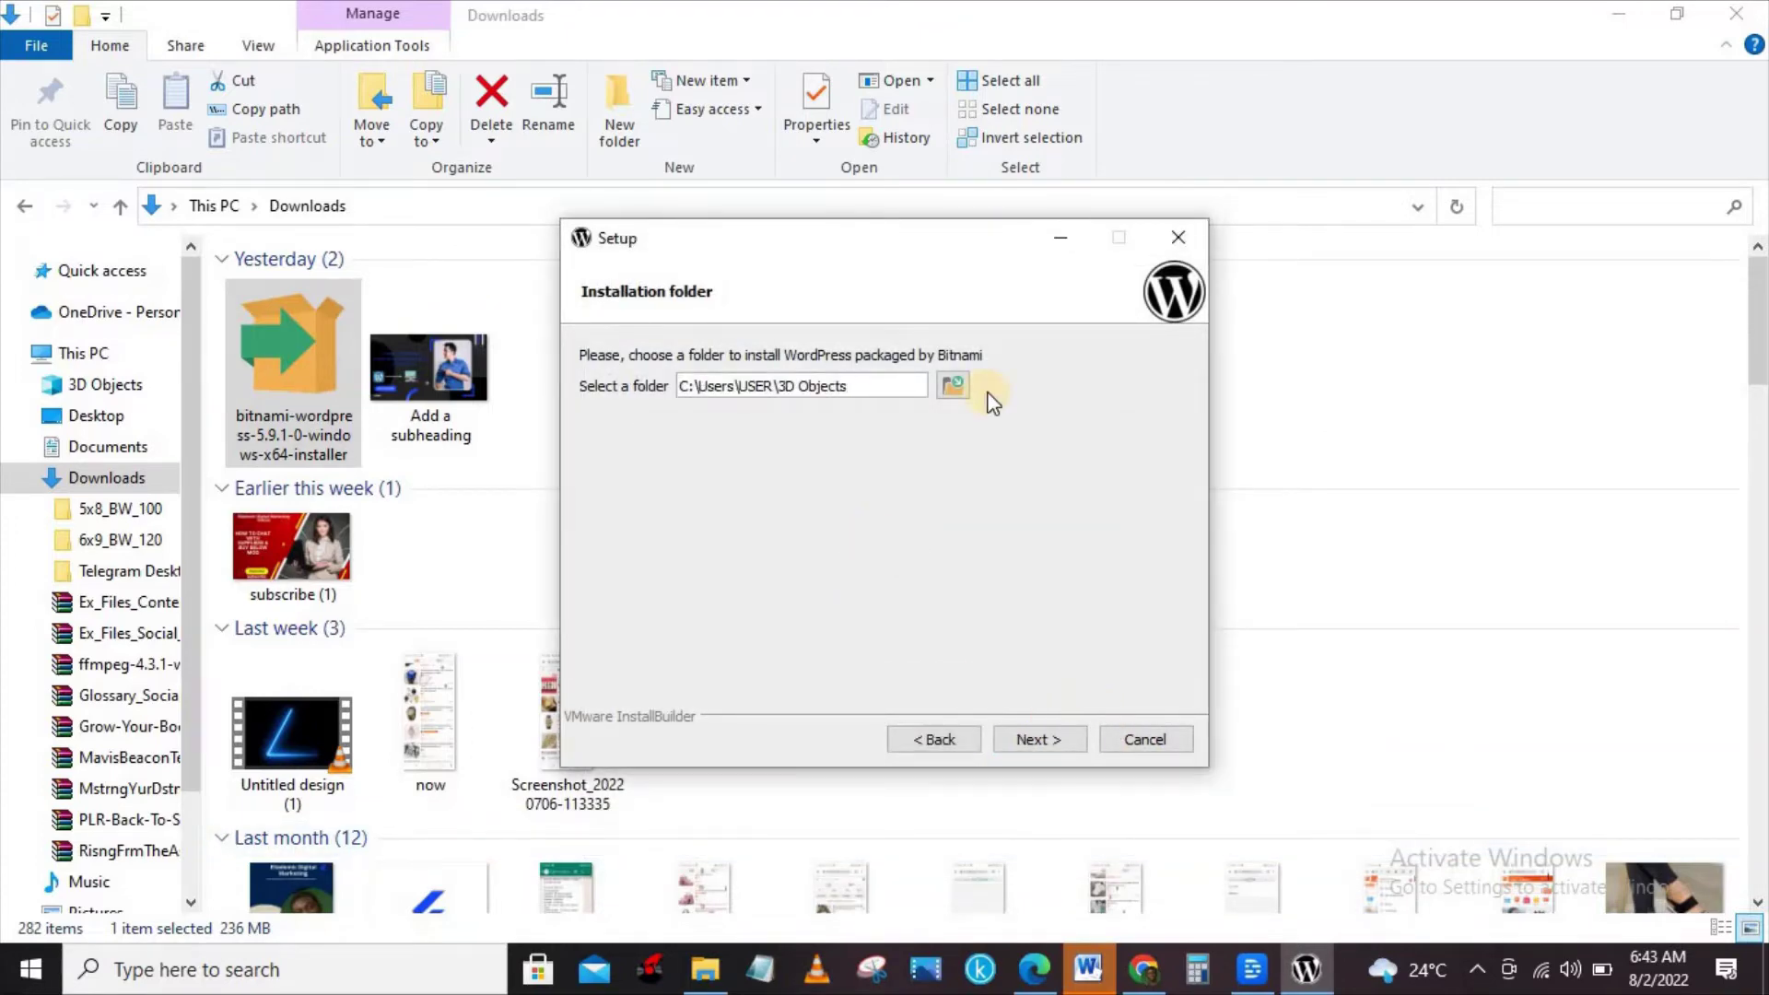
pyautogui.click(1060, 241)
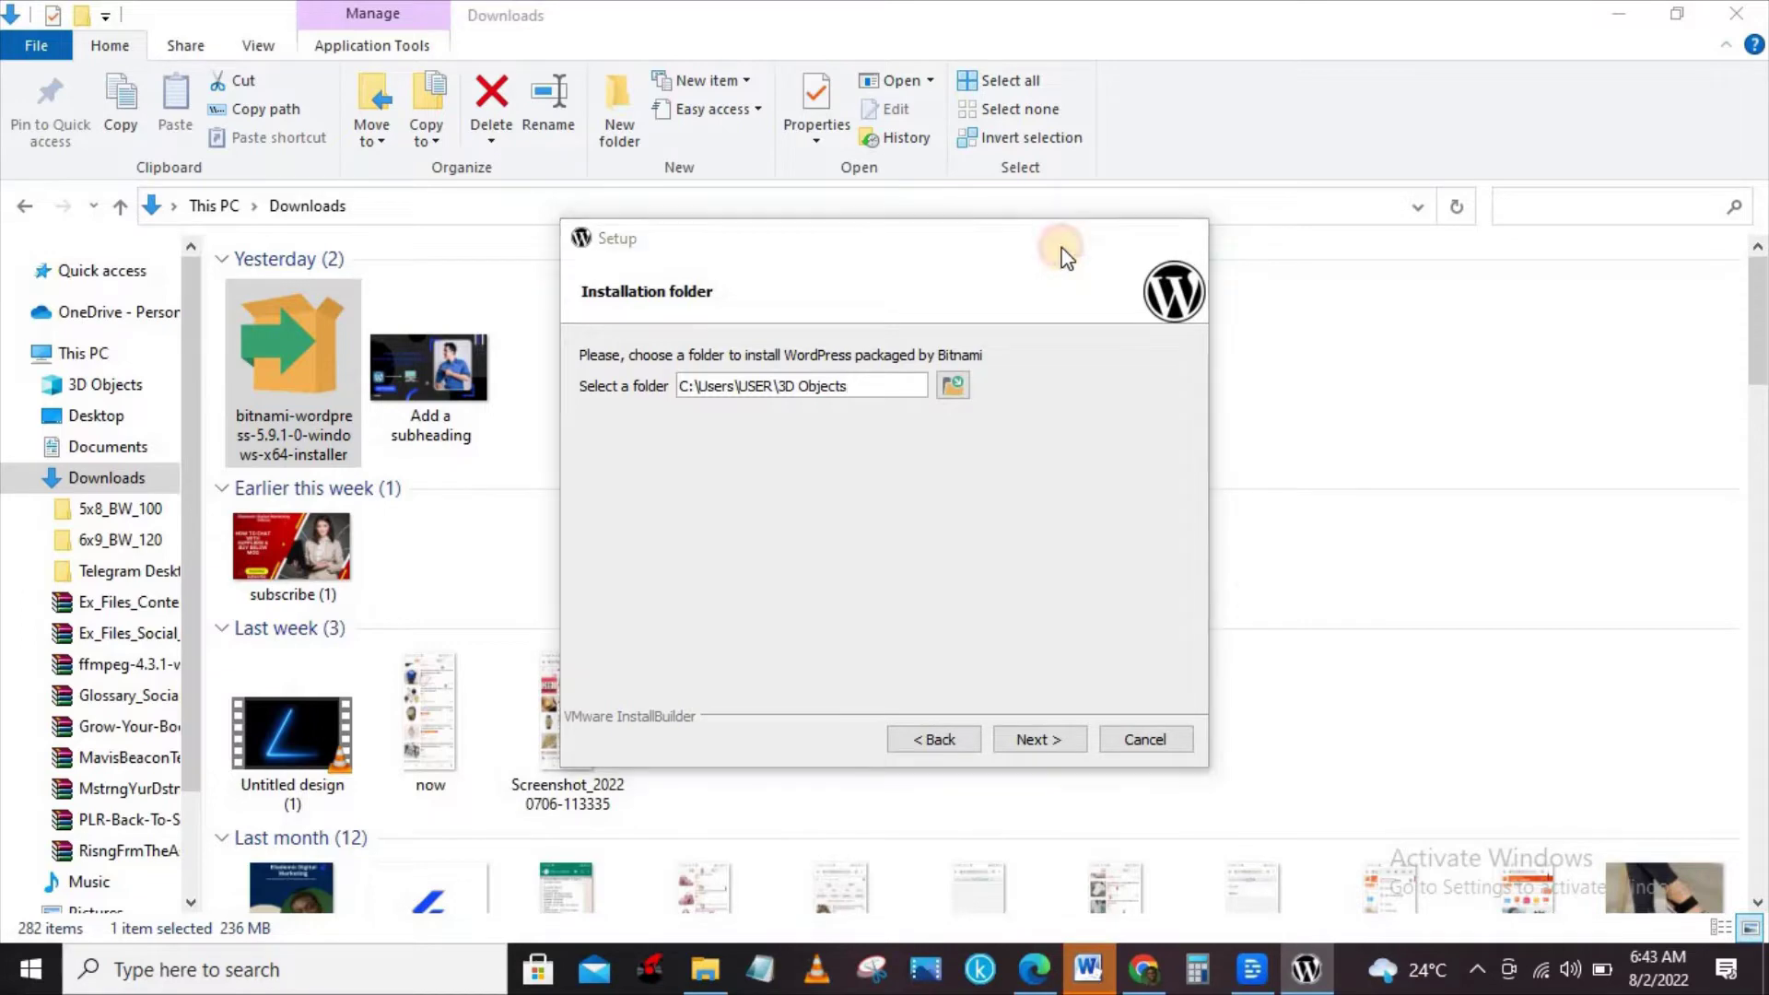
pyautogui.click(1619, 13)
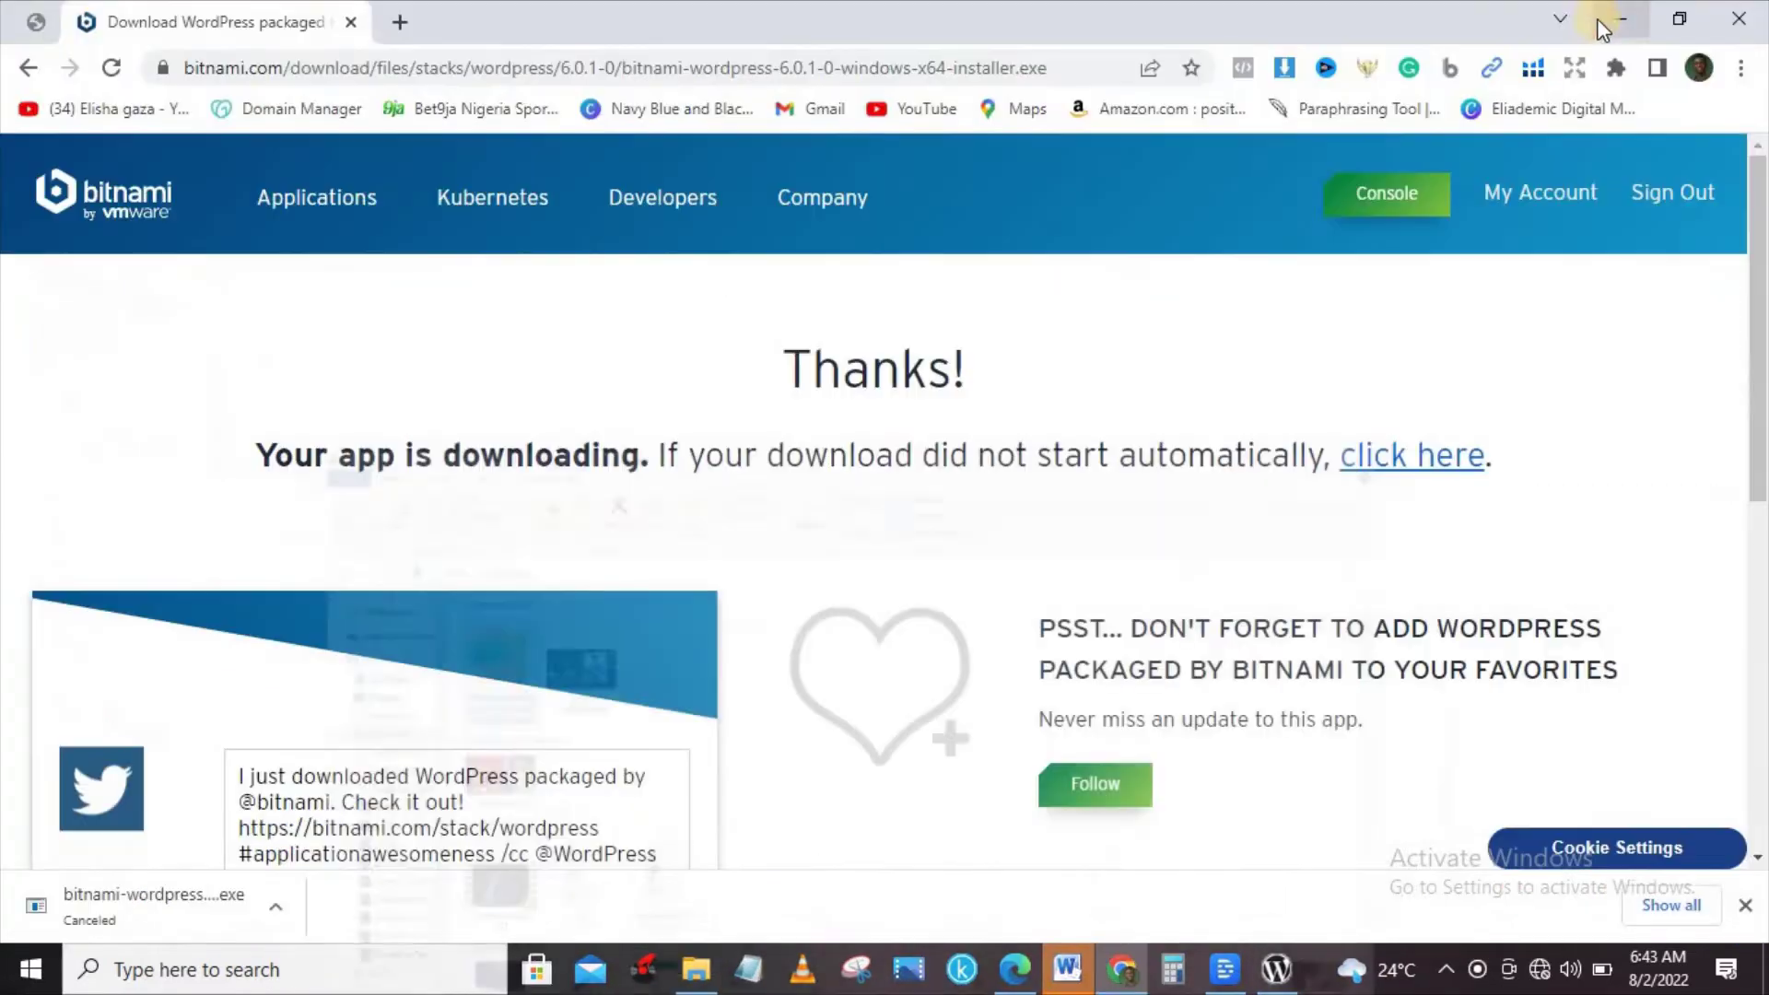
# Clear the desktop by minimising the browser, Word and bitnami folder, dismissing the Office notice.
pyautogui.click(1624, 15)
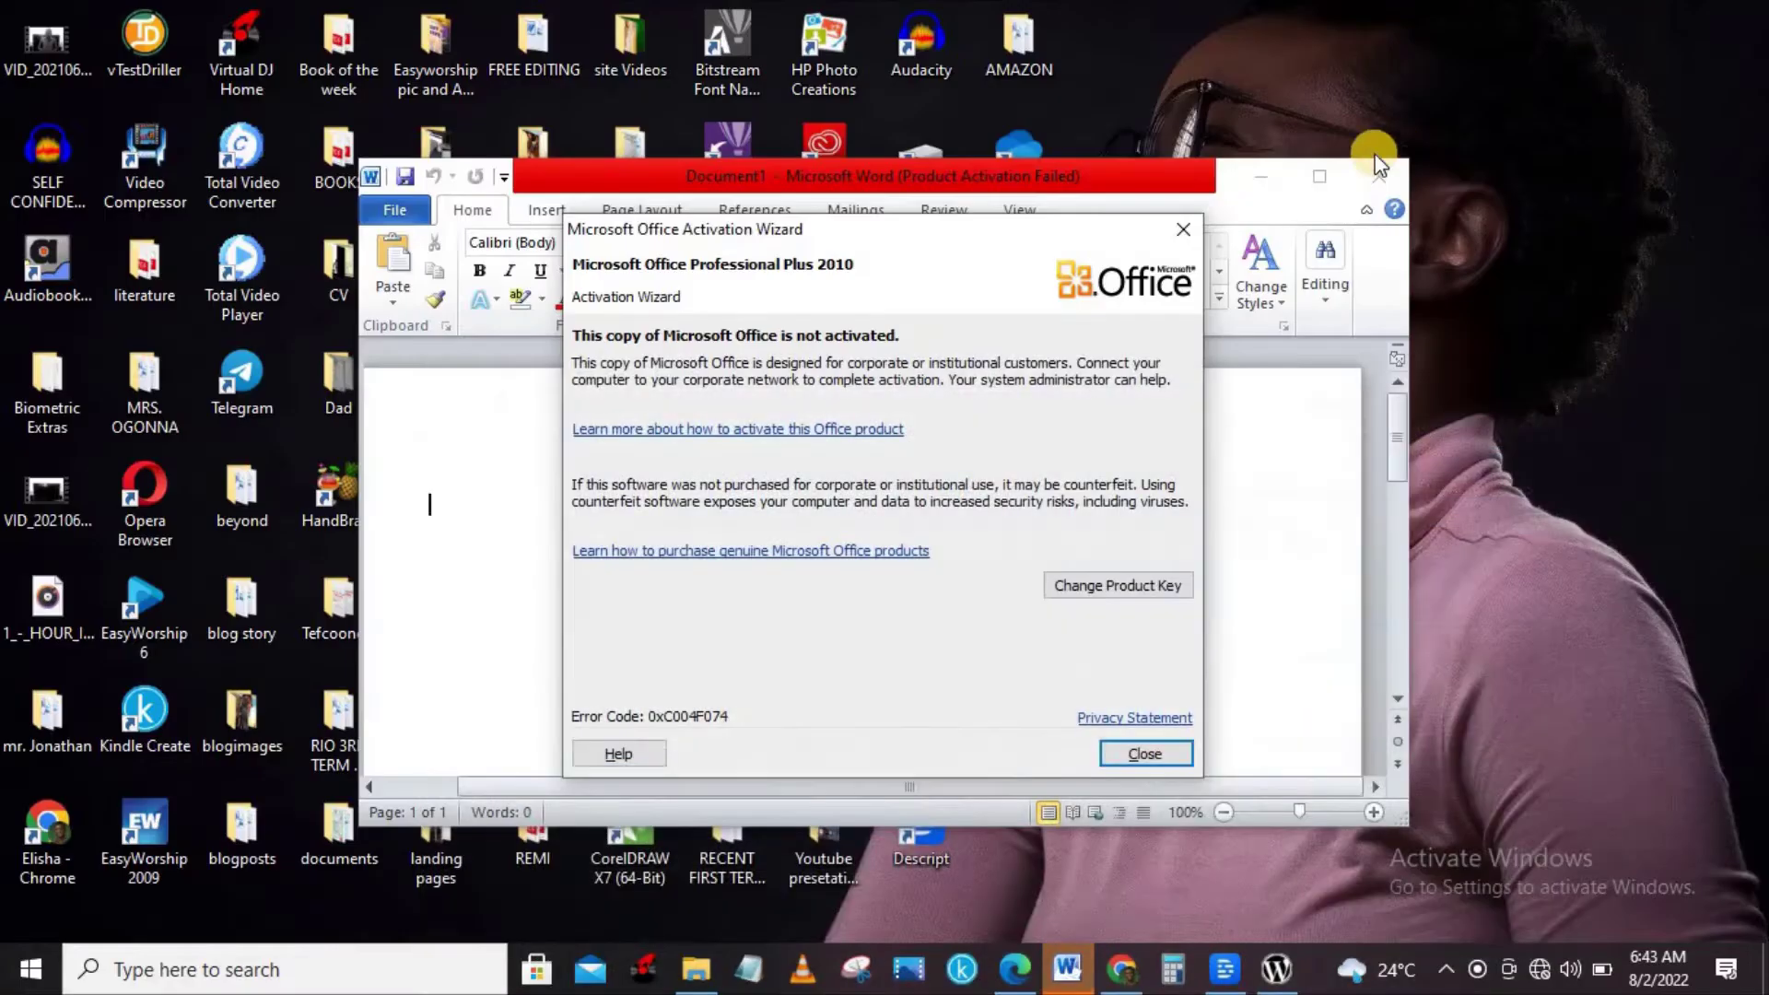
pyautogui.click(1183, 229)
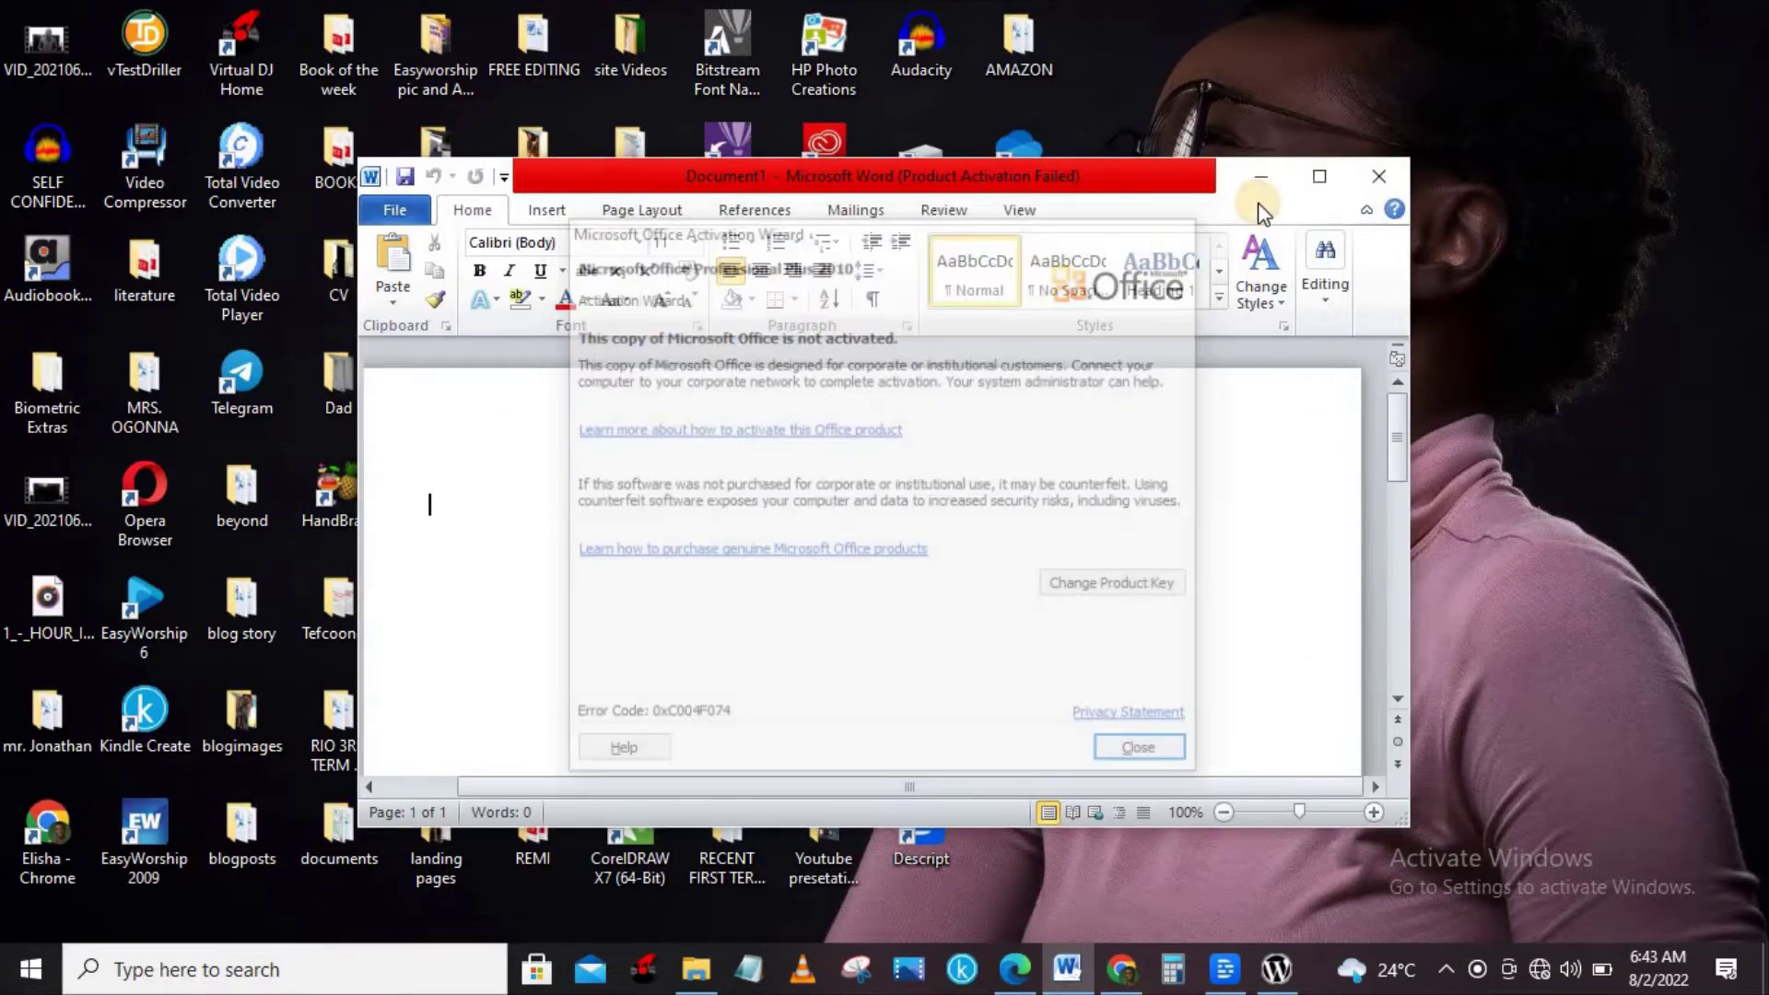
pyautogui.click(1265, 178)
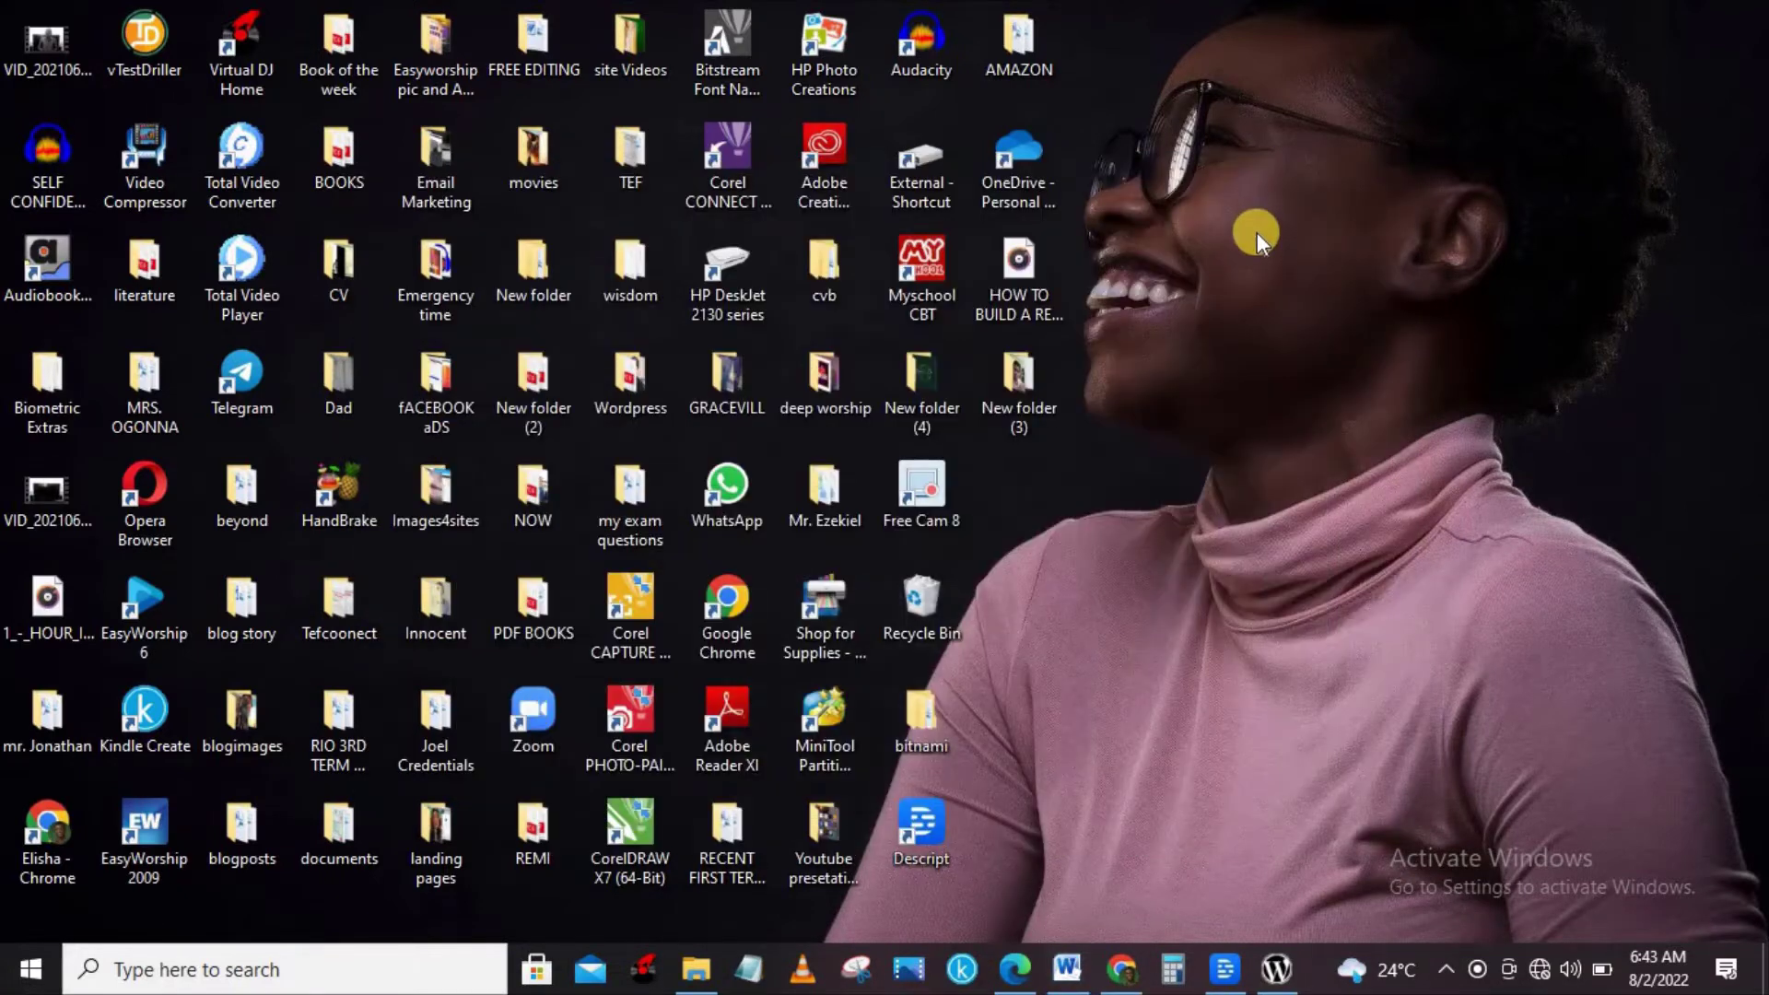
pyautogui.click(1257, 232)
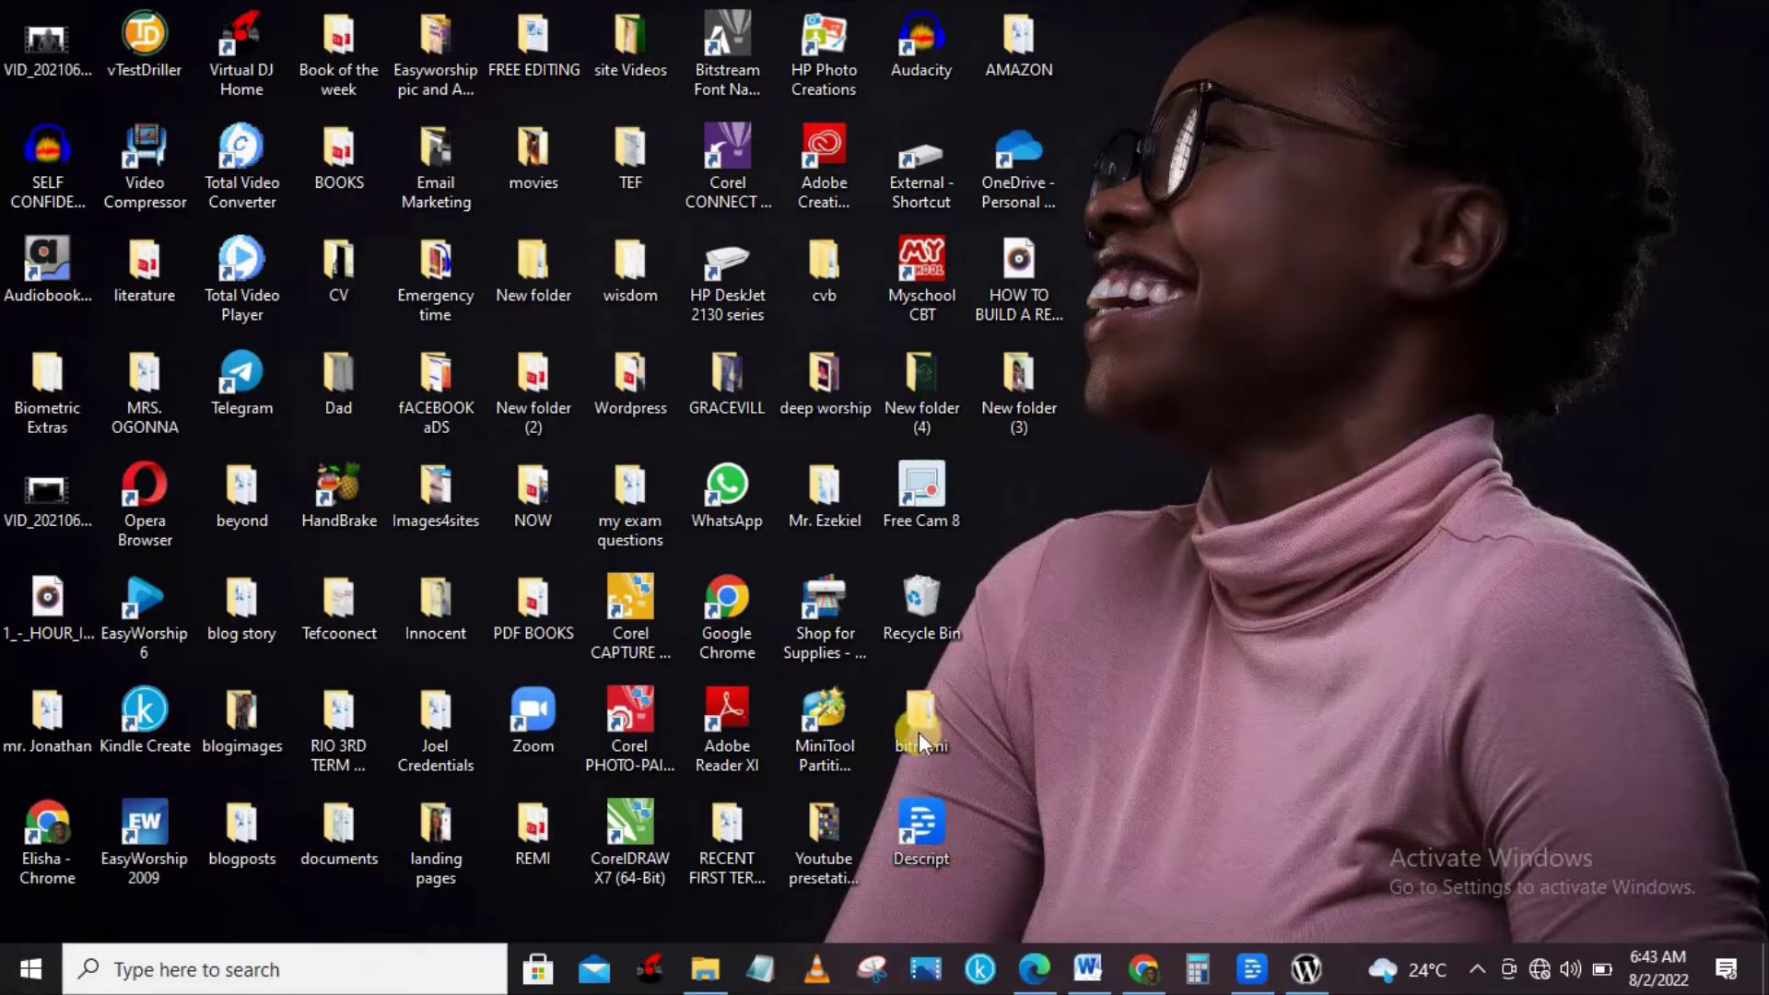
pyautogui.hotkey('shift', 'F10')
pyautogui.click(1104, 754)
pyautogui.doubleClick(937, 715)
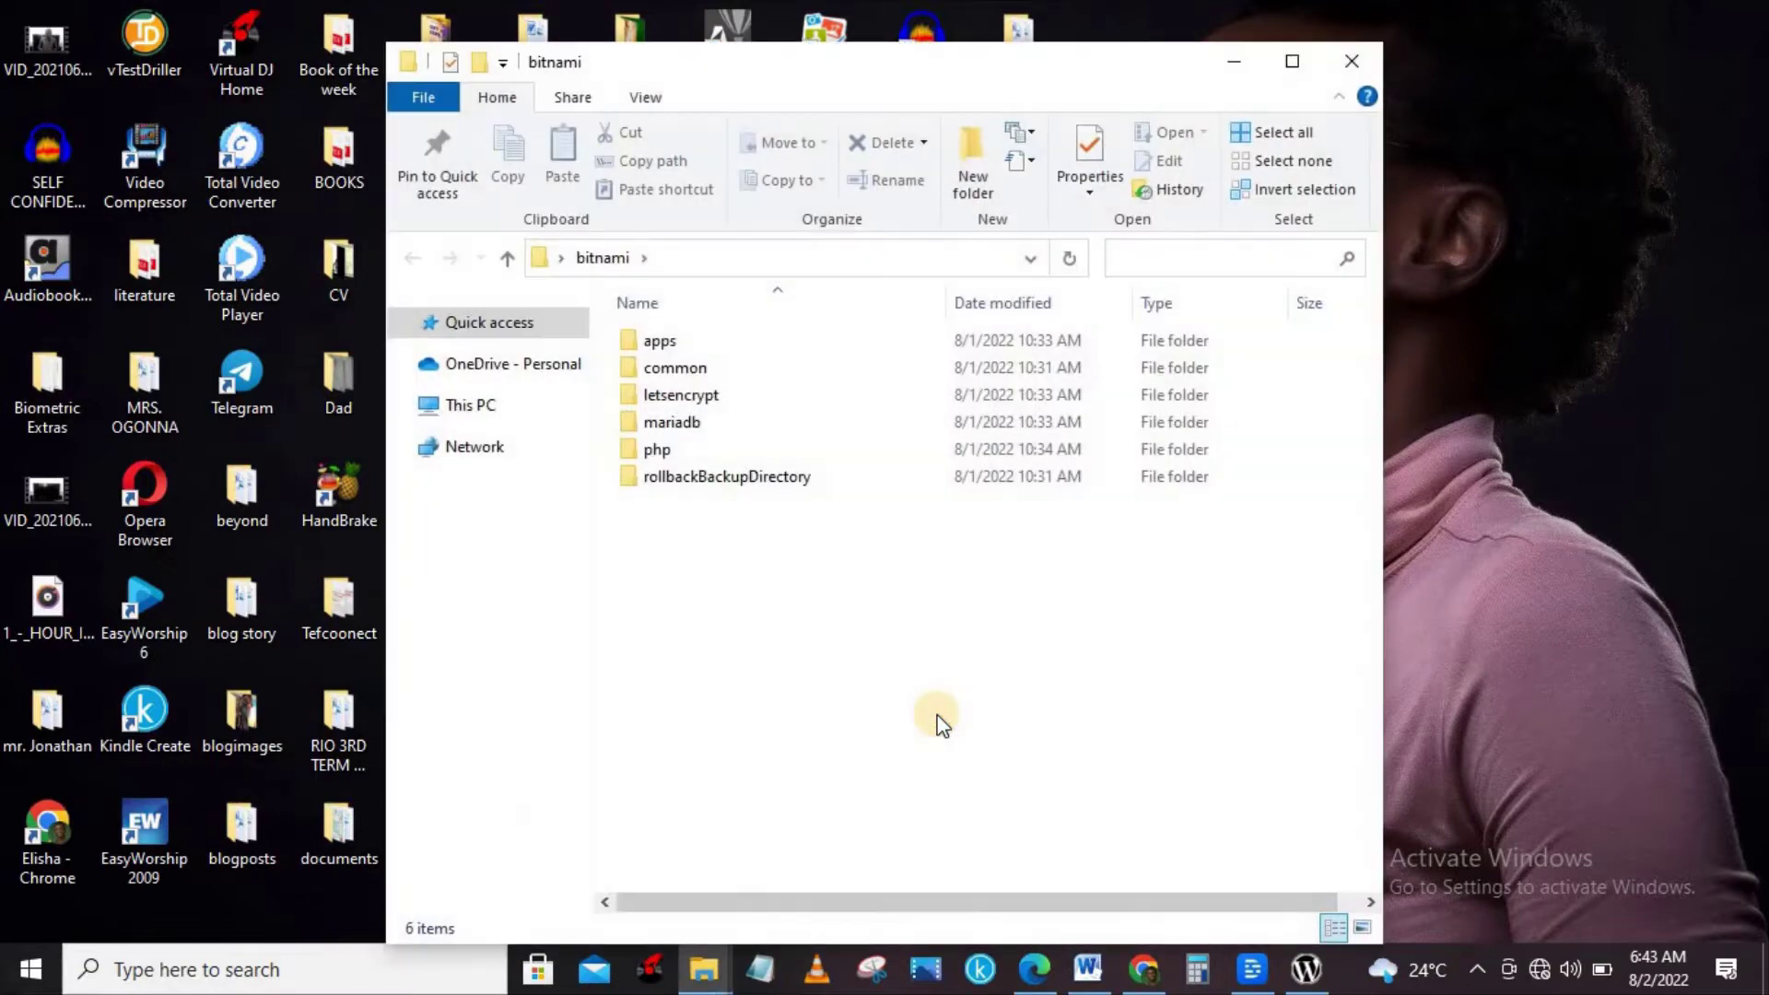
pyautogui.click(1243, 65)
# Create a new desktop folder named 'today' and bring the WordPress Setup back.
pyautogui.rightClick(1300, 313)
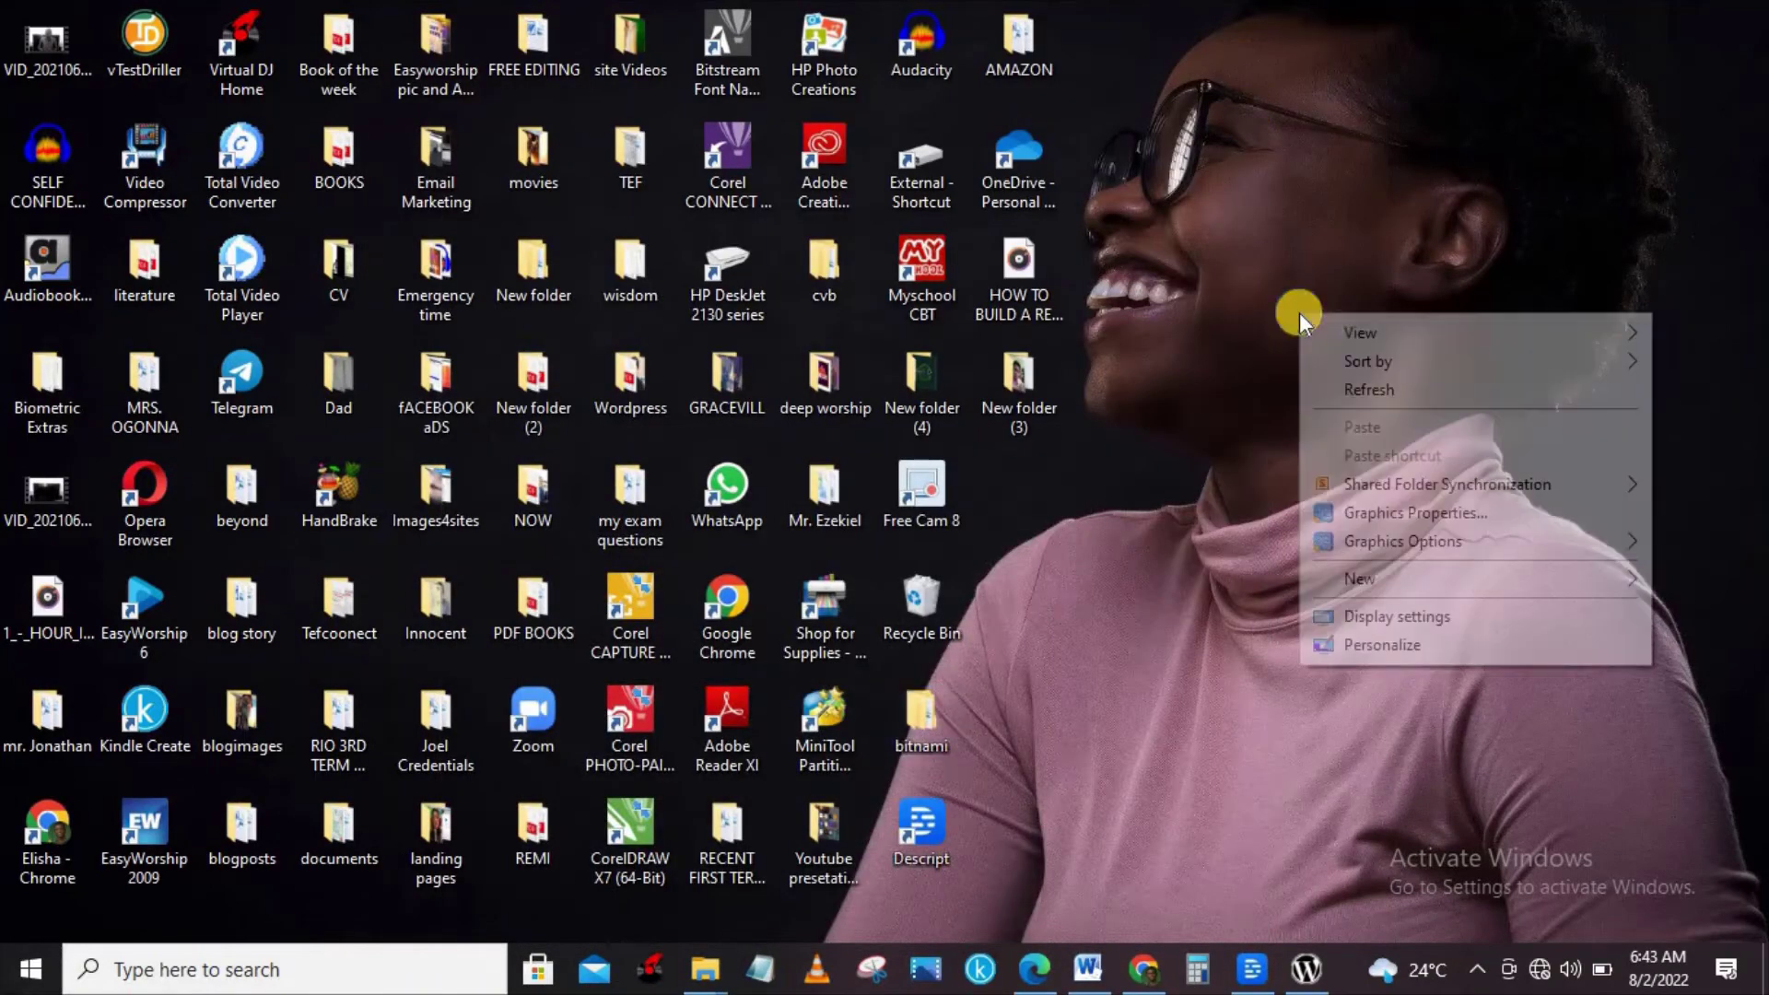
pyautogui.click(1395, 573)
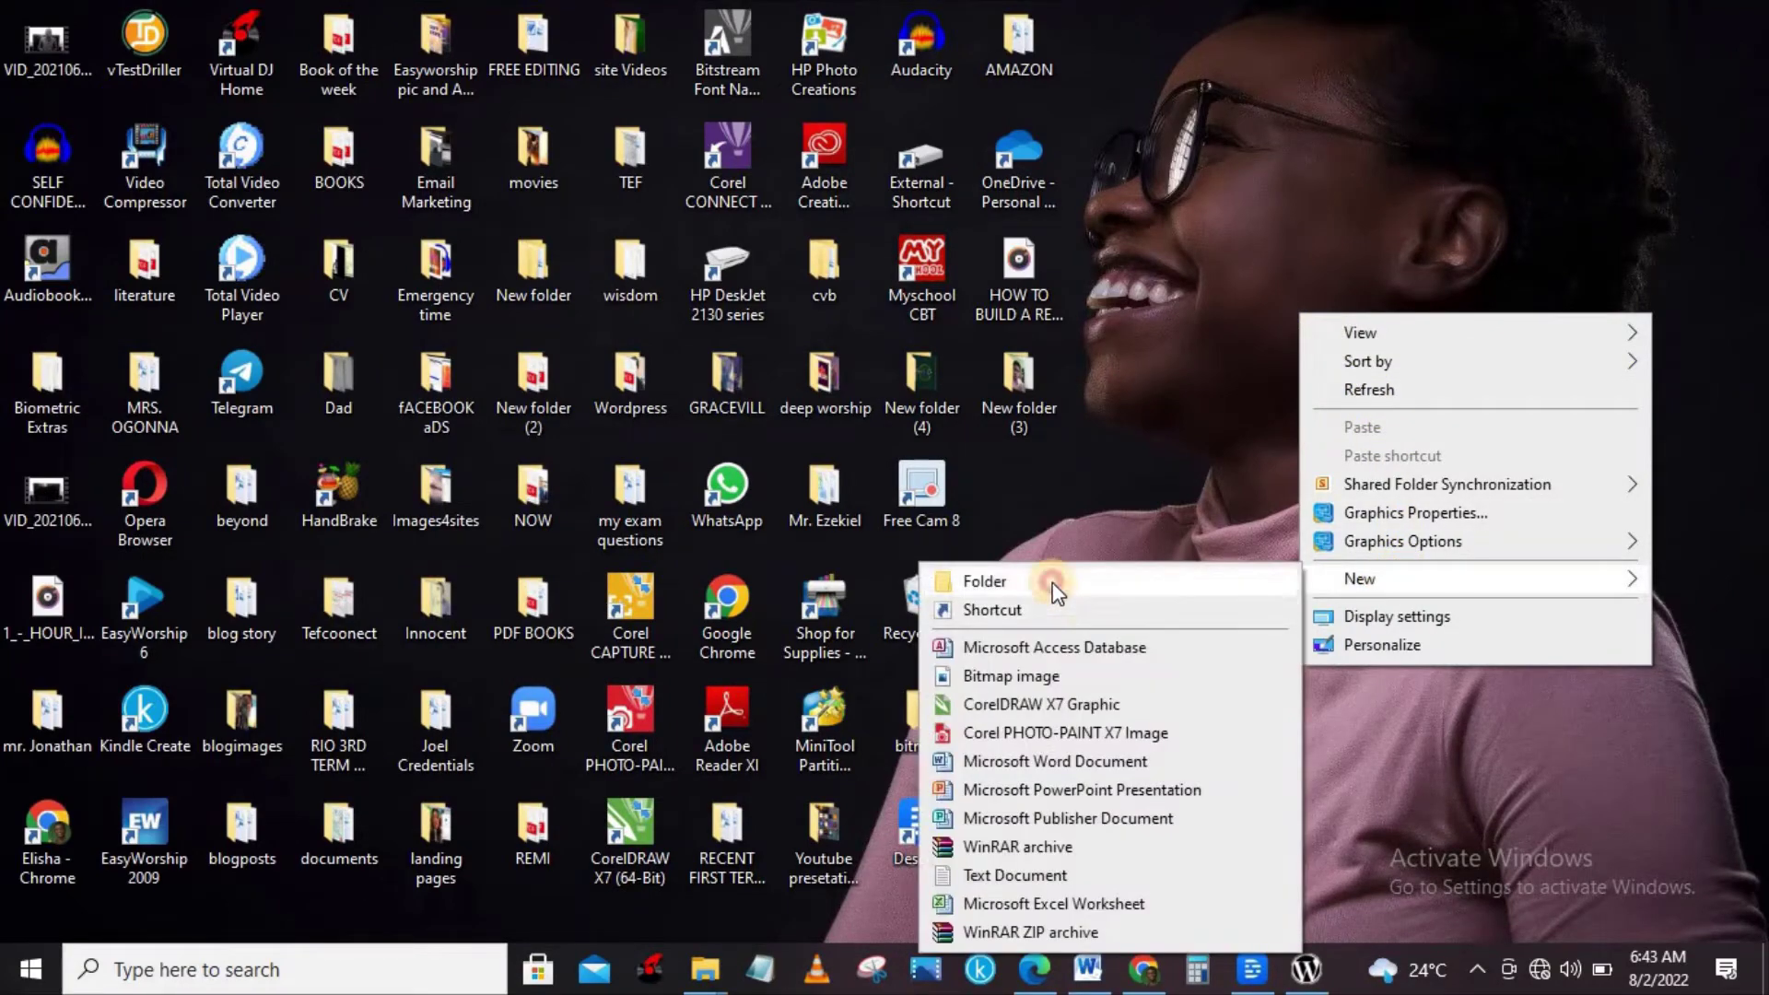
pyautogui.click(1053, 582)
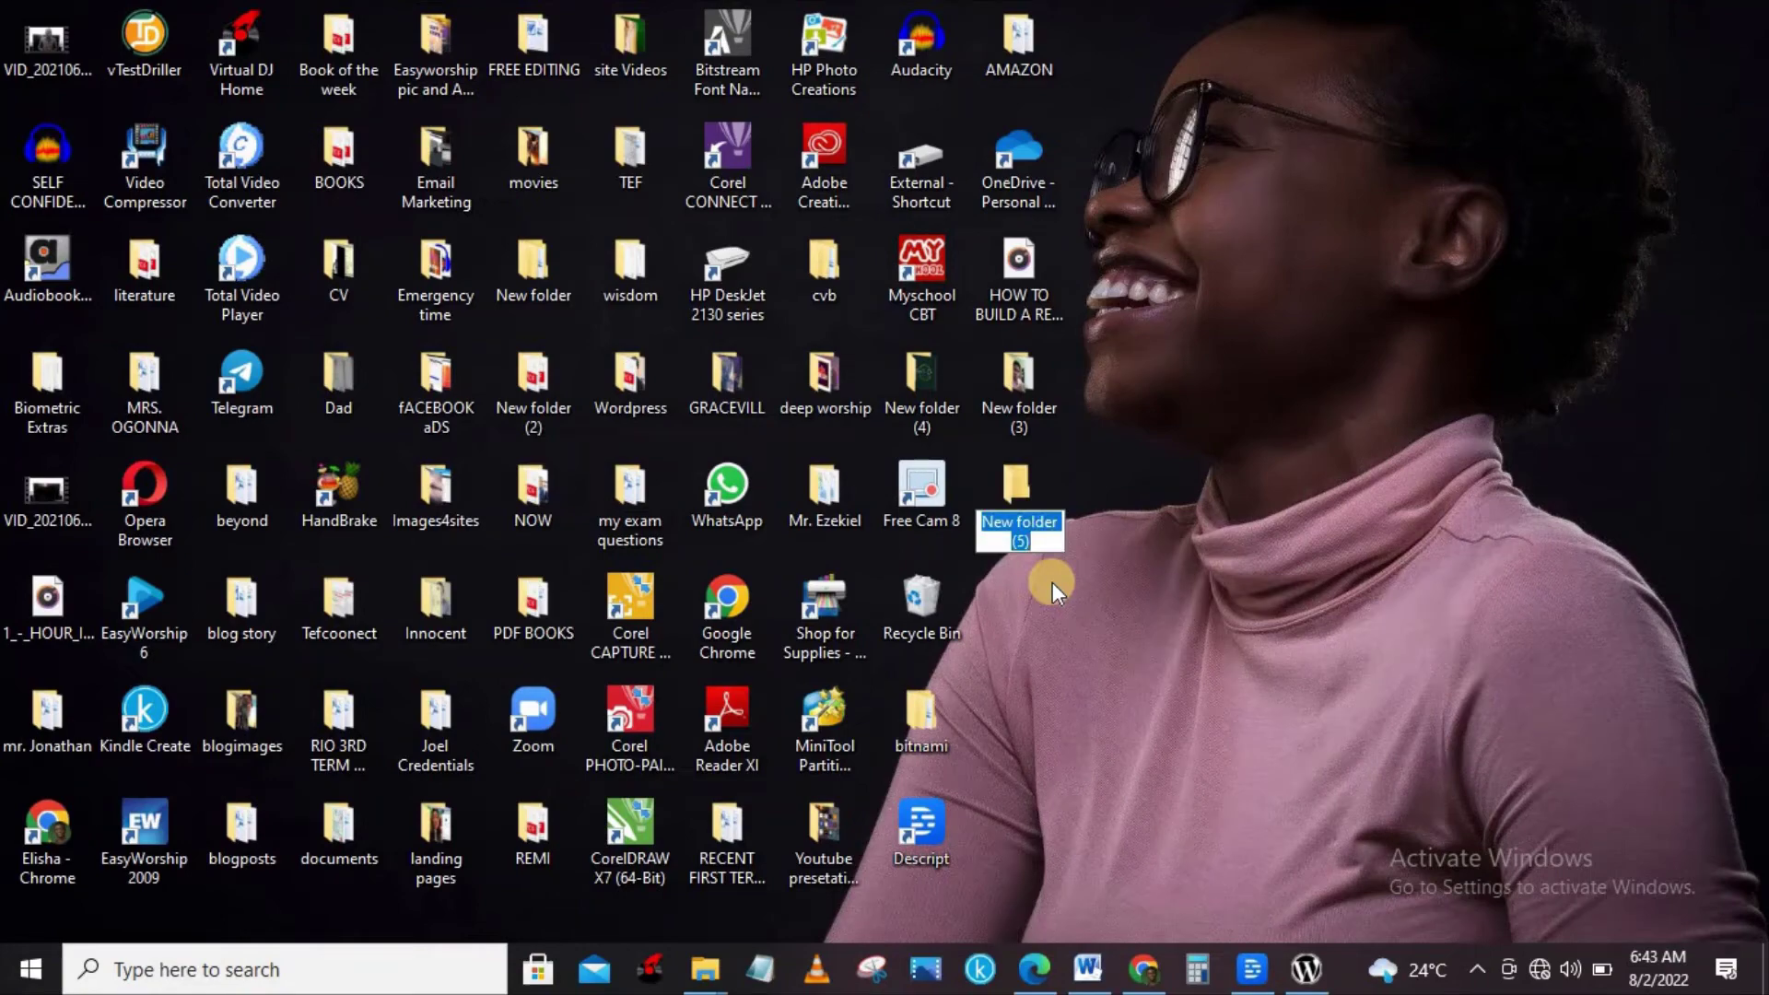
pyautogui.write('today')
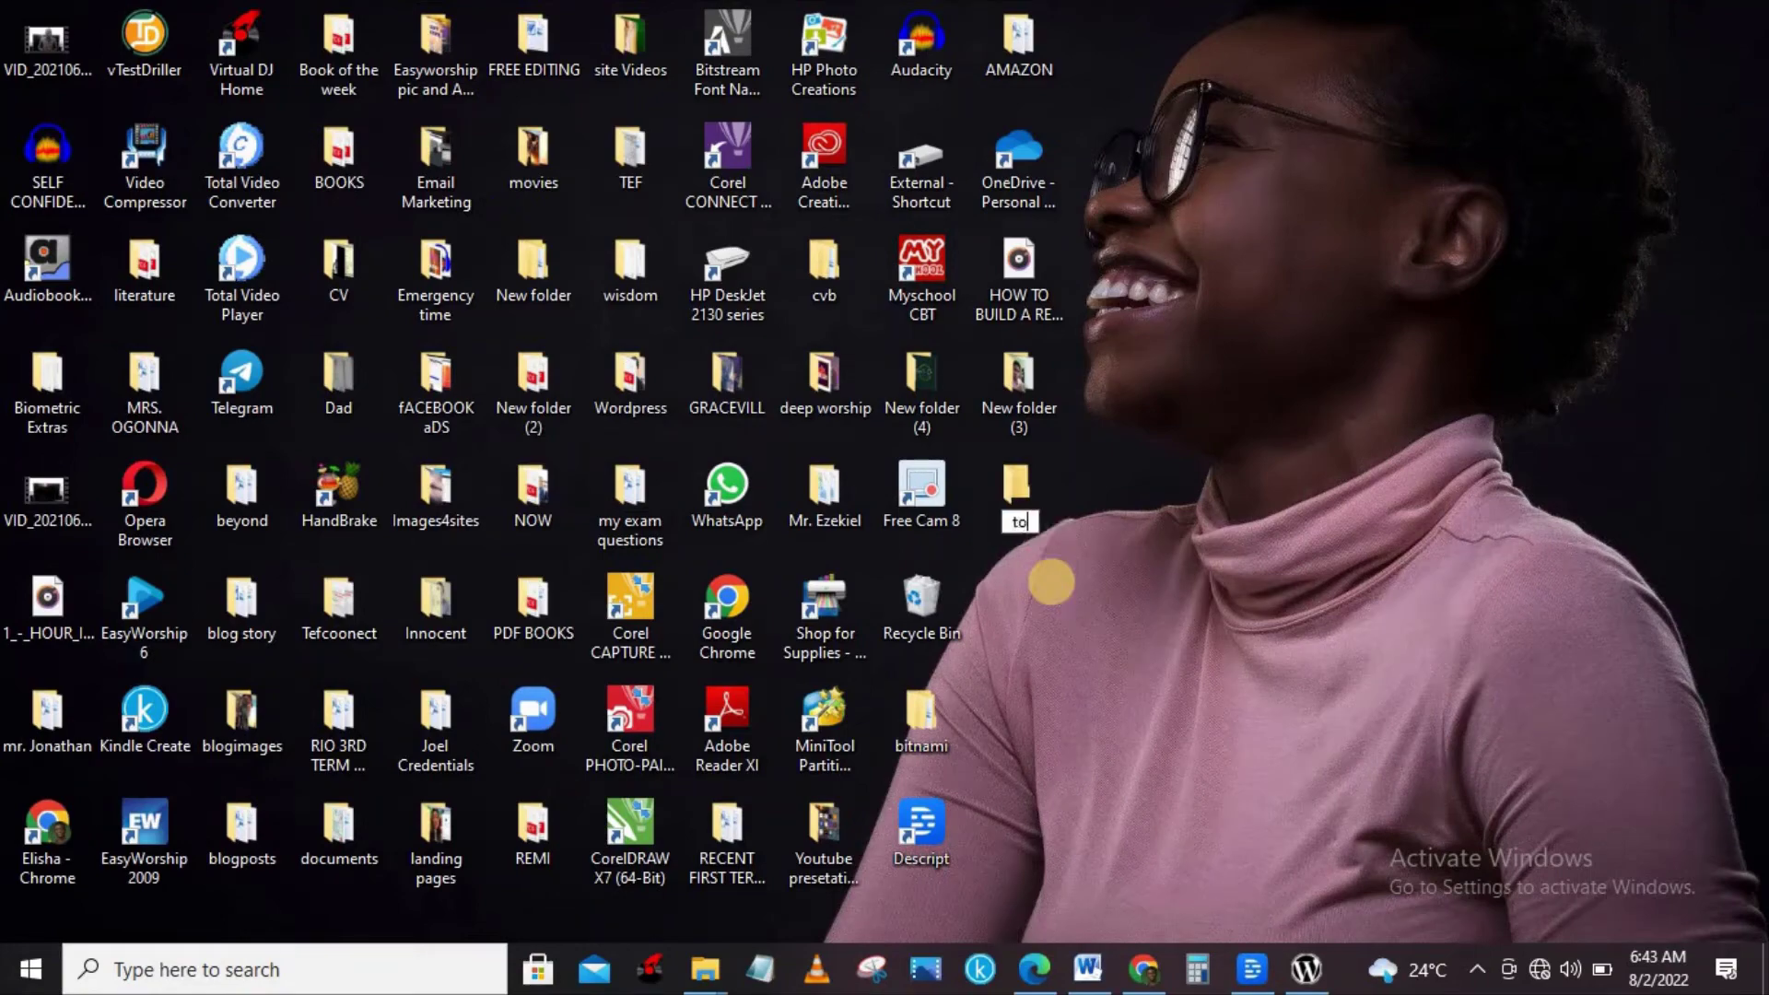
pyautogui.click(1306, 969)
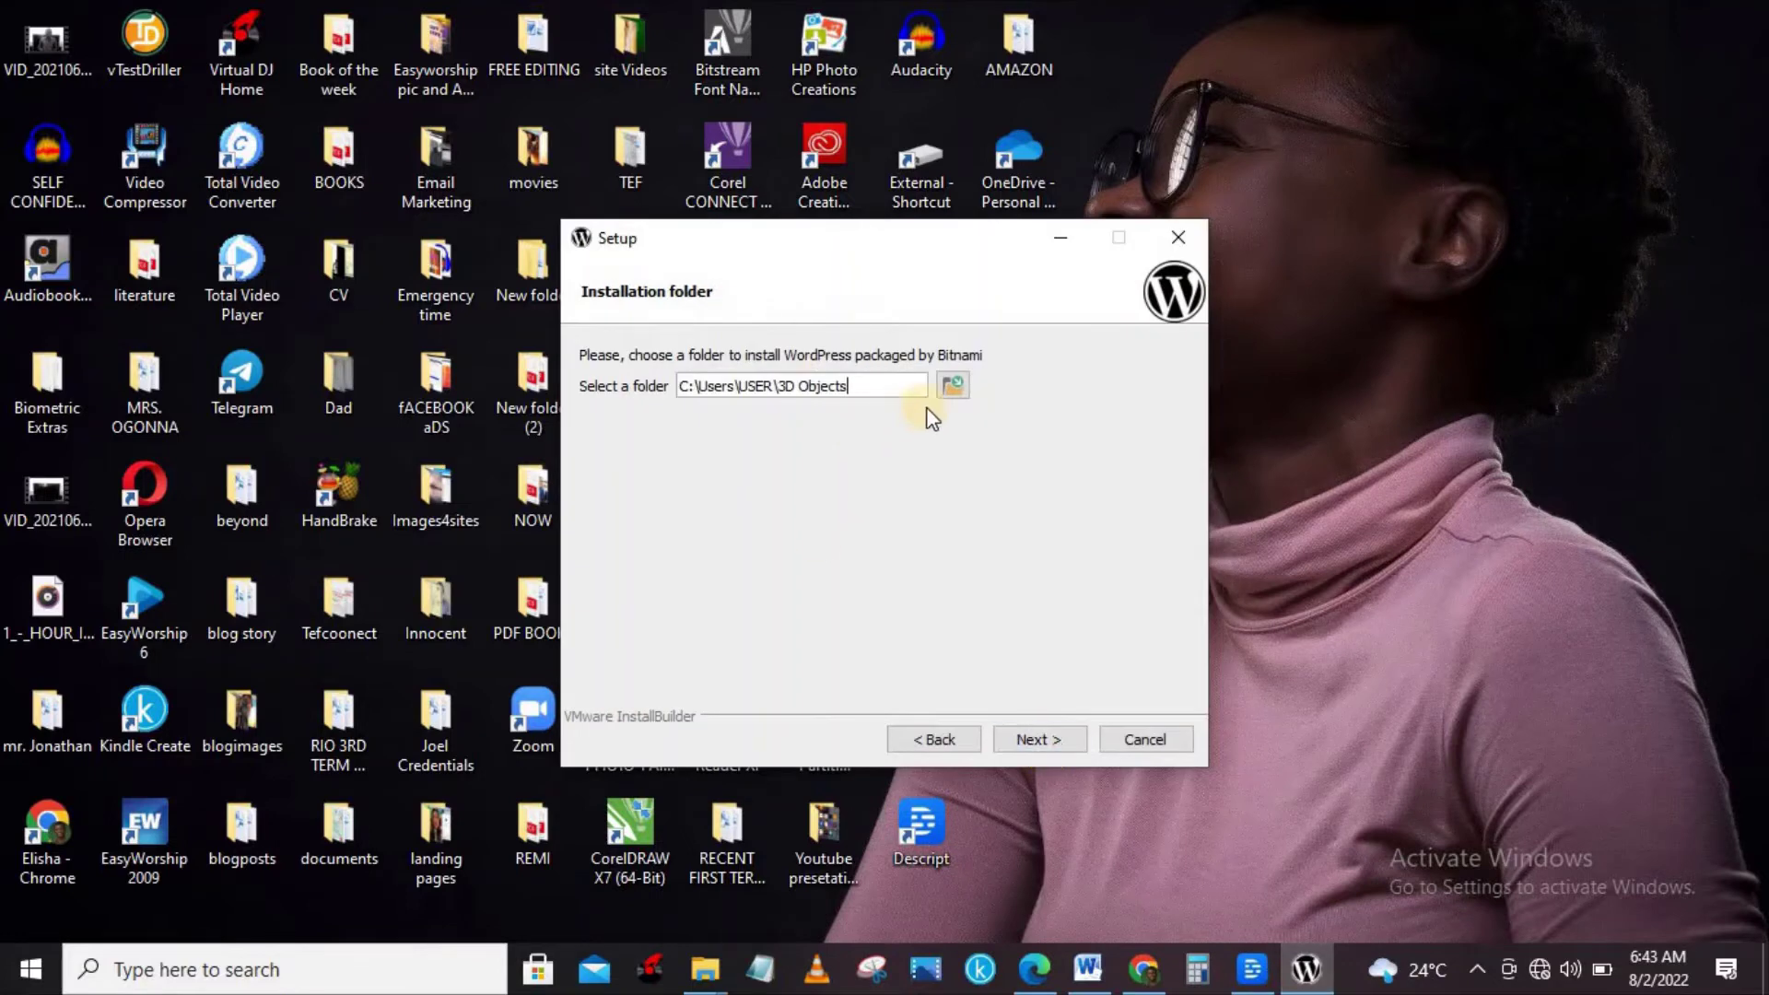
# Set the installation folder to C:\Users\USER\Desktop\today and continue to the admin account page.
pyautogui.click(955, 385)
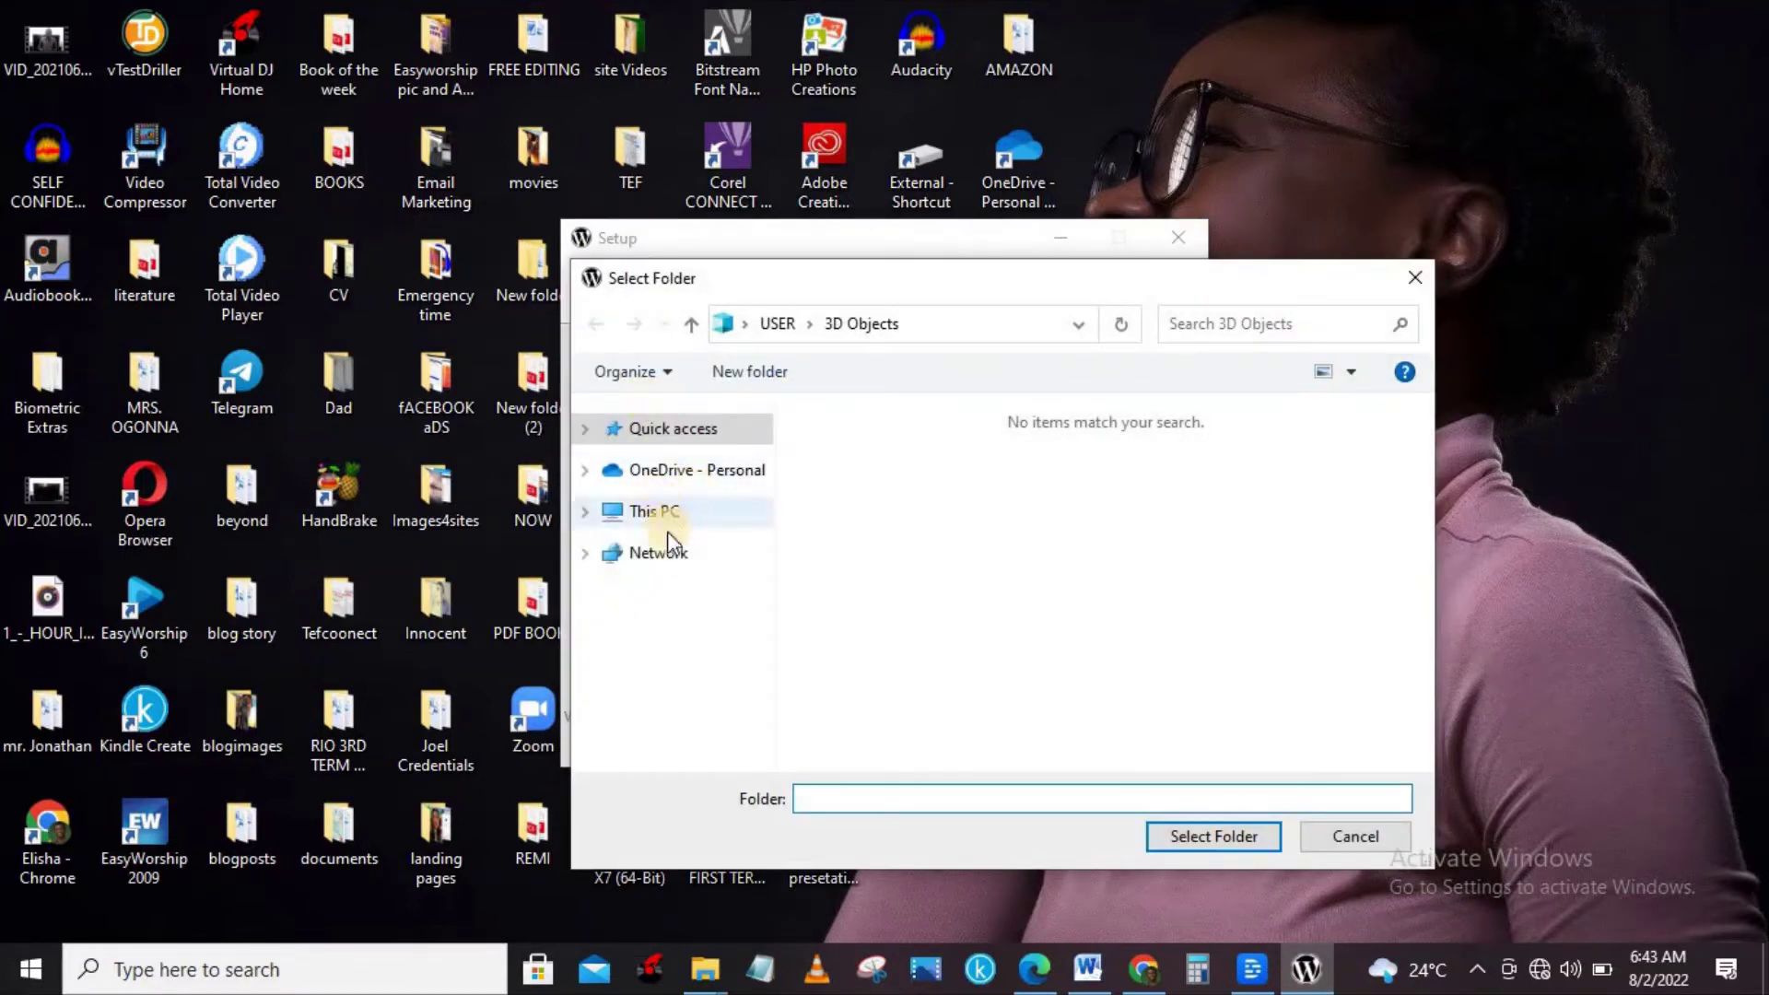
pyautogui.click(653, 509)
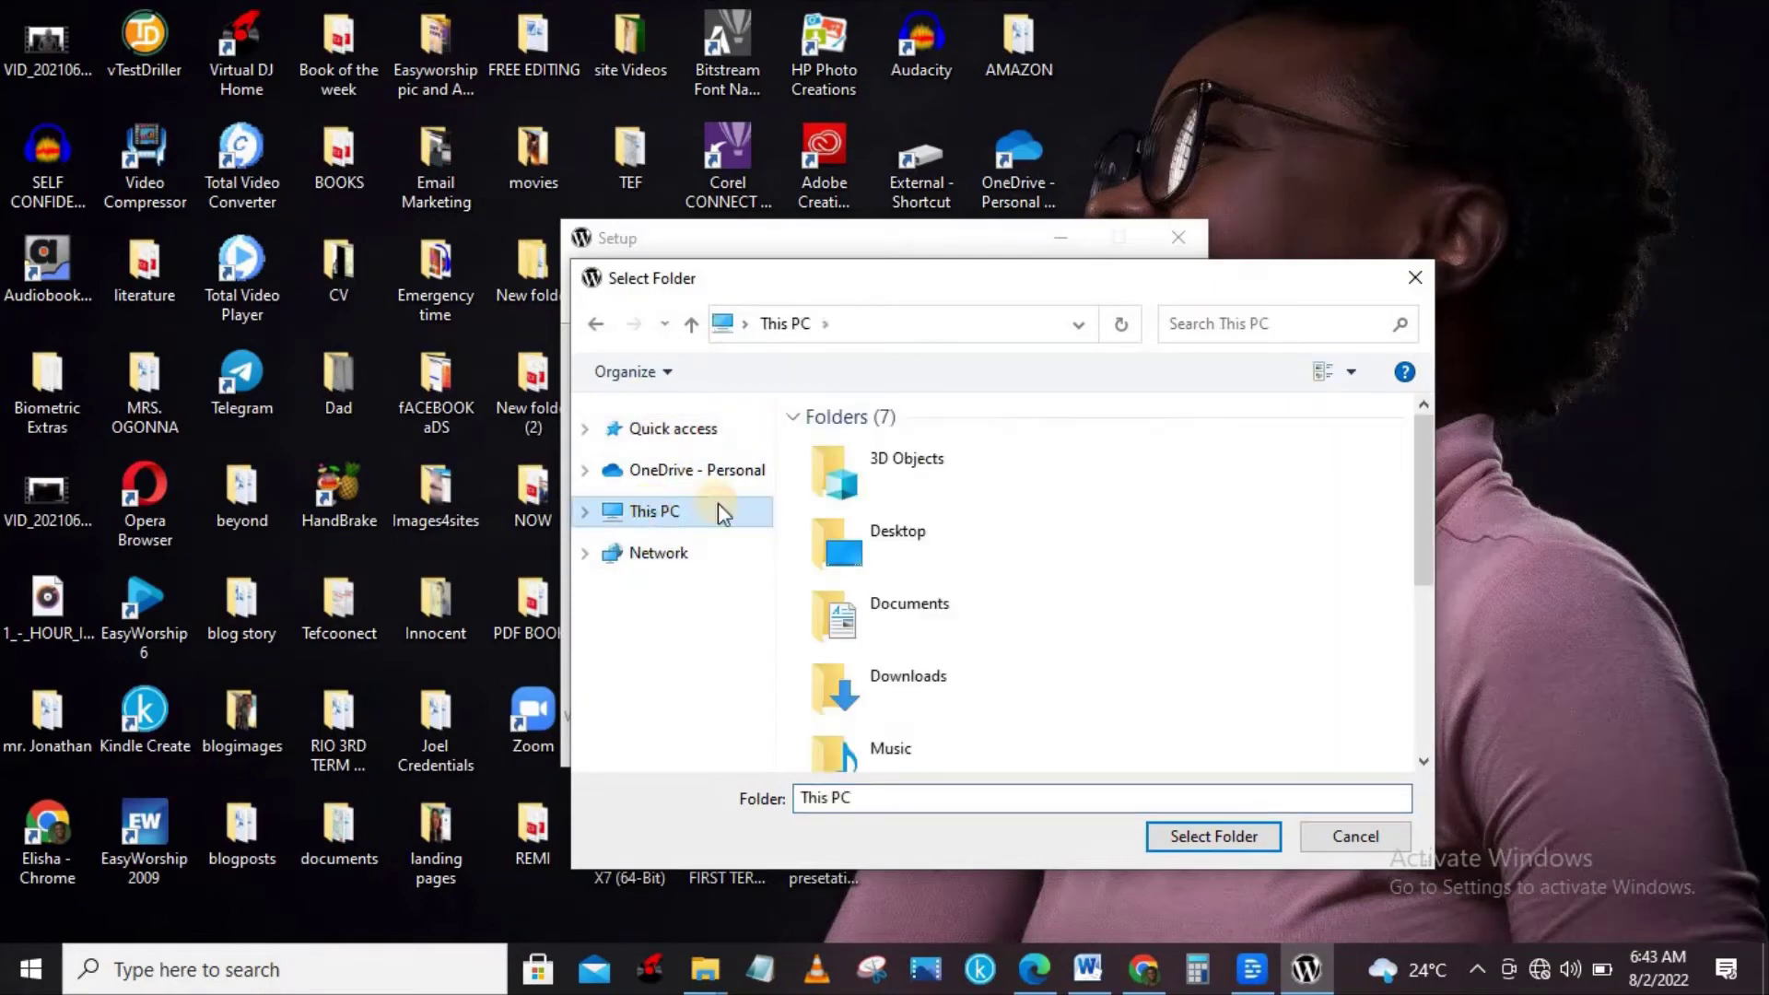
pyautogui.click(892, 534)
pyautogui.doubleClick(894, 537)
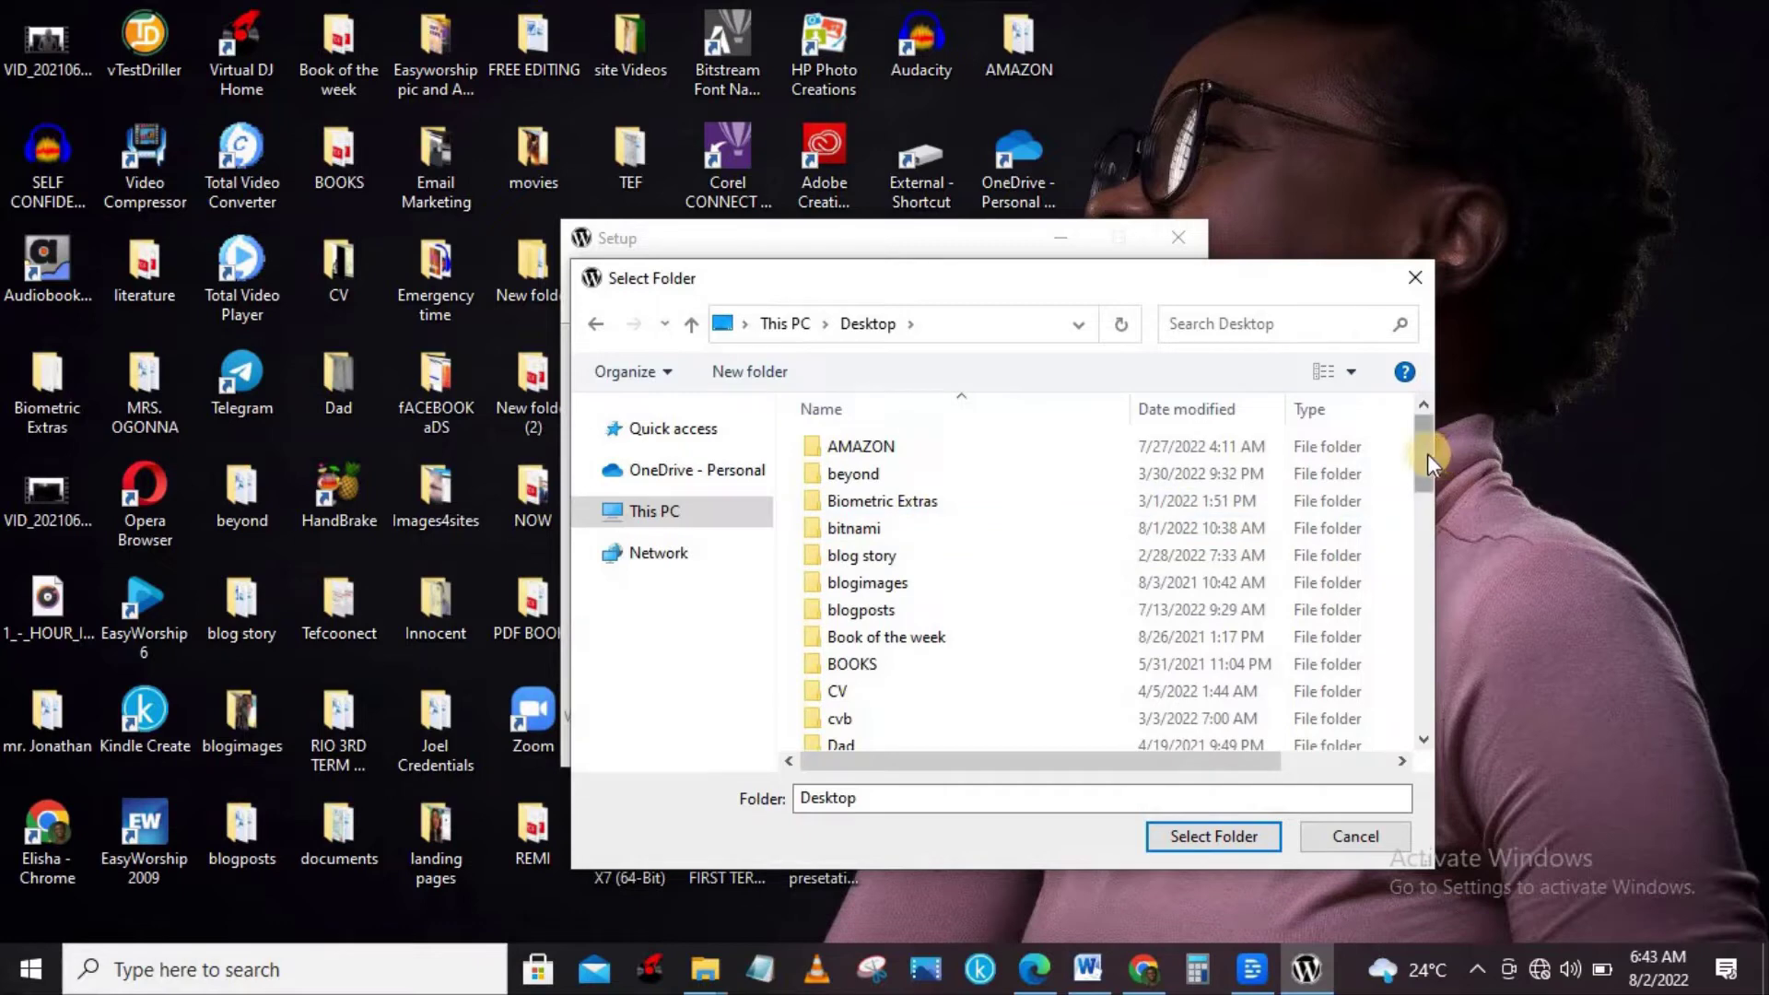
pyautogui.moveTo(1429, 454); pyautogui.dragTo(1440, 682)
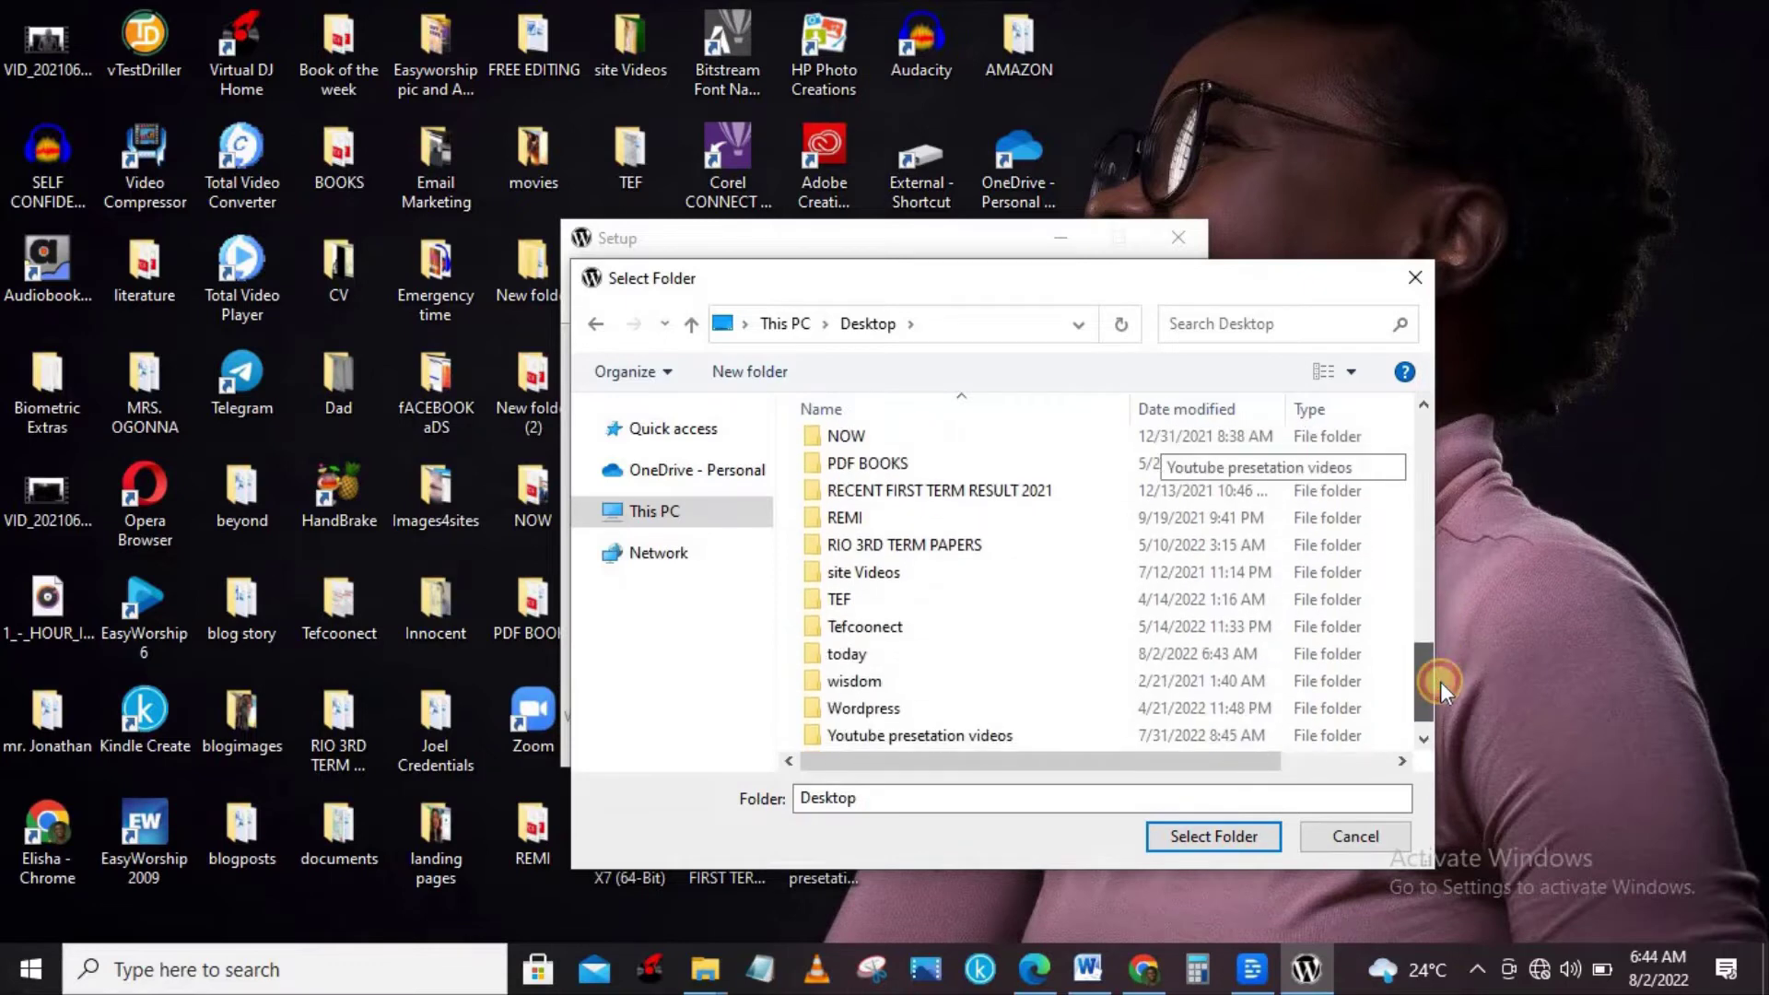
pyautogui.click(974, 656)
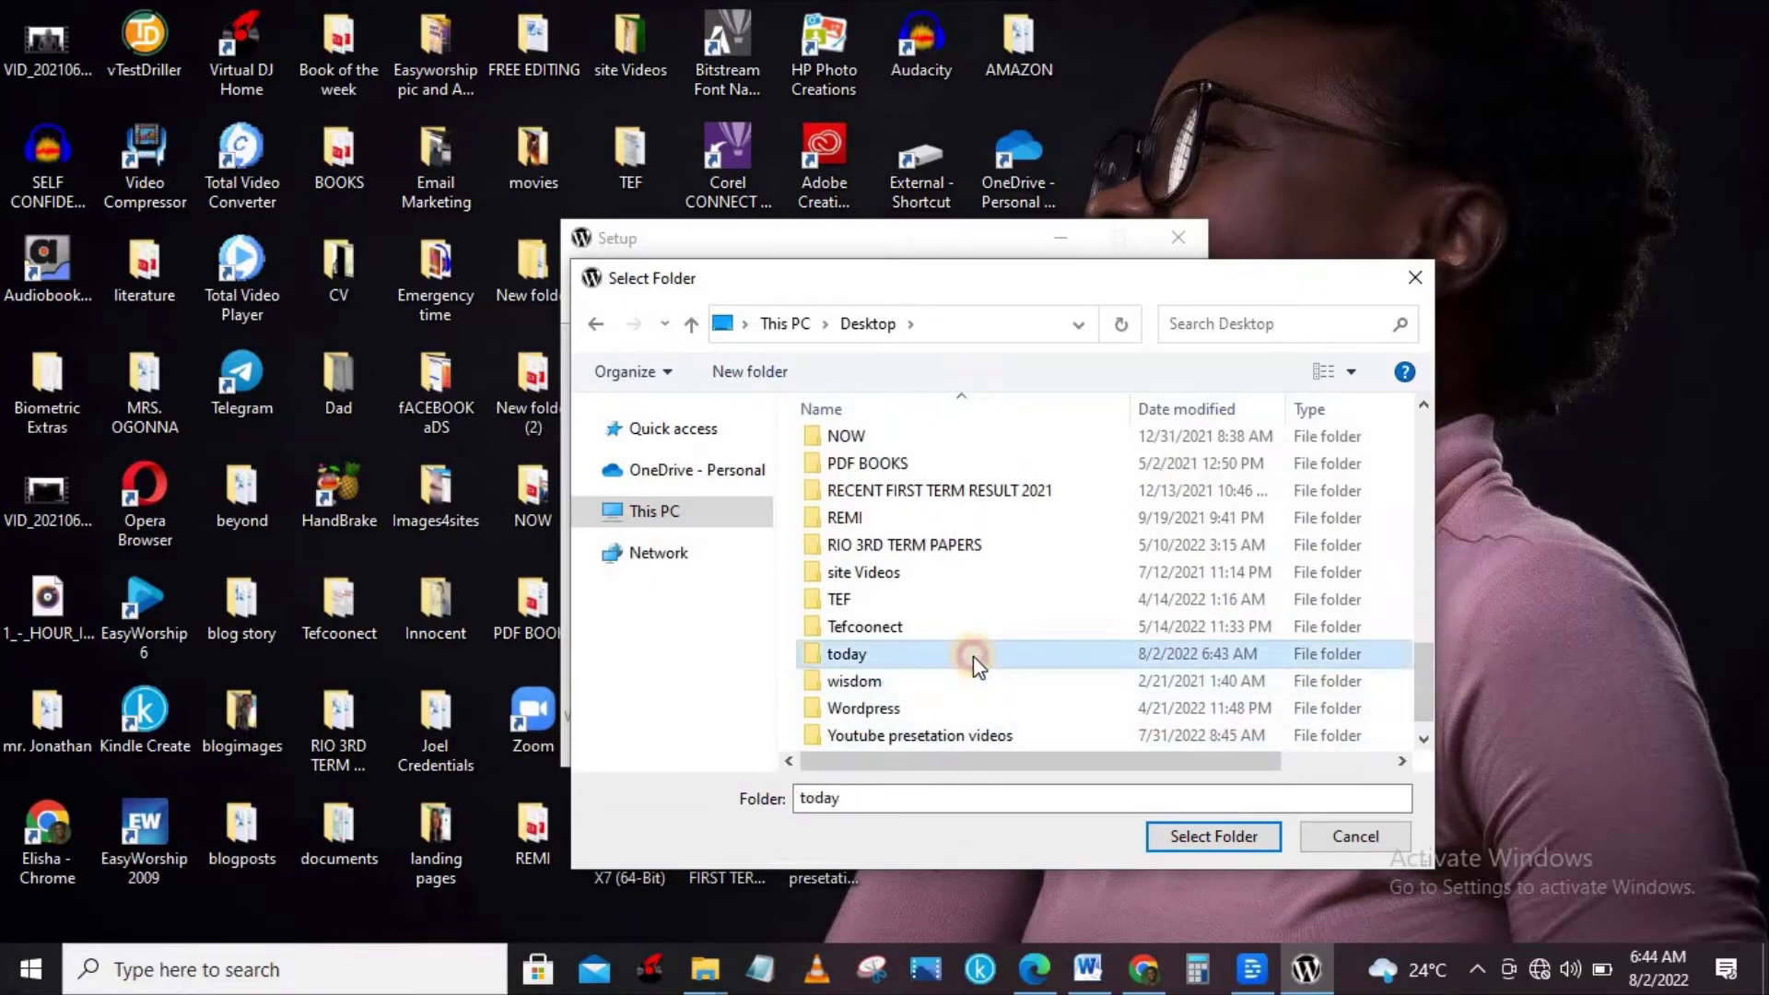
pyautogui.click(1215, 834)
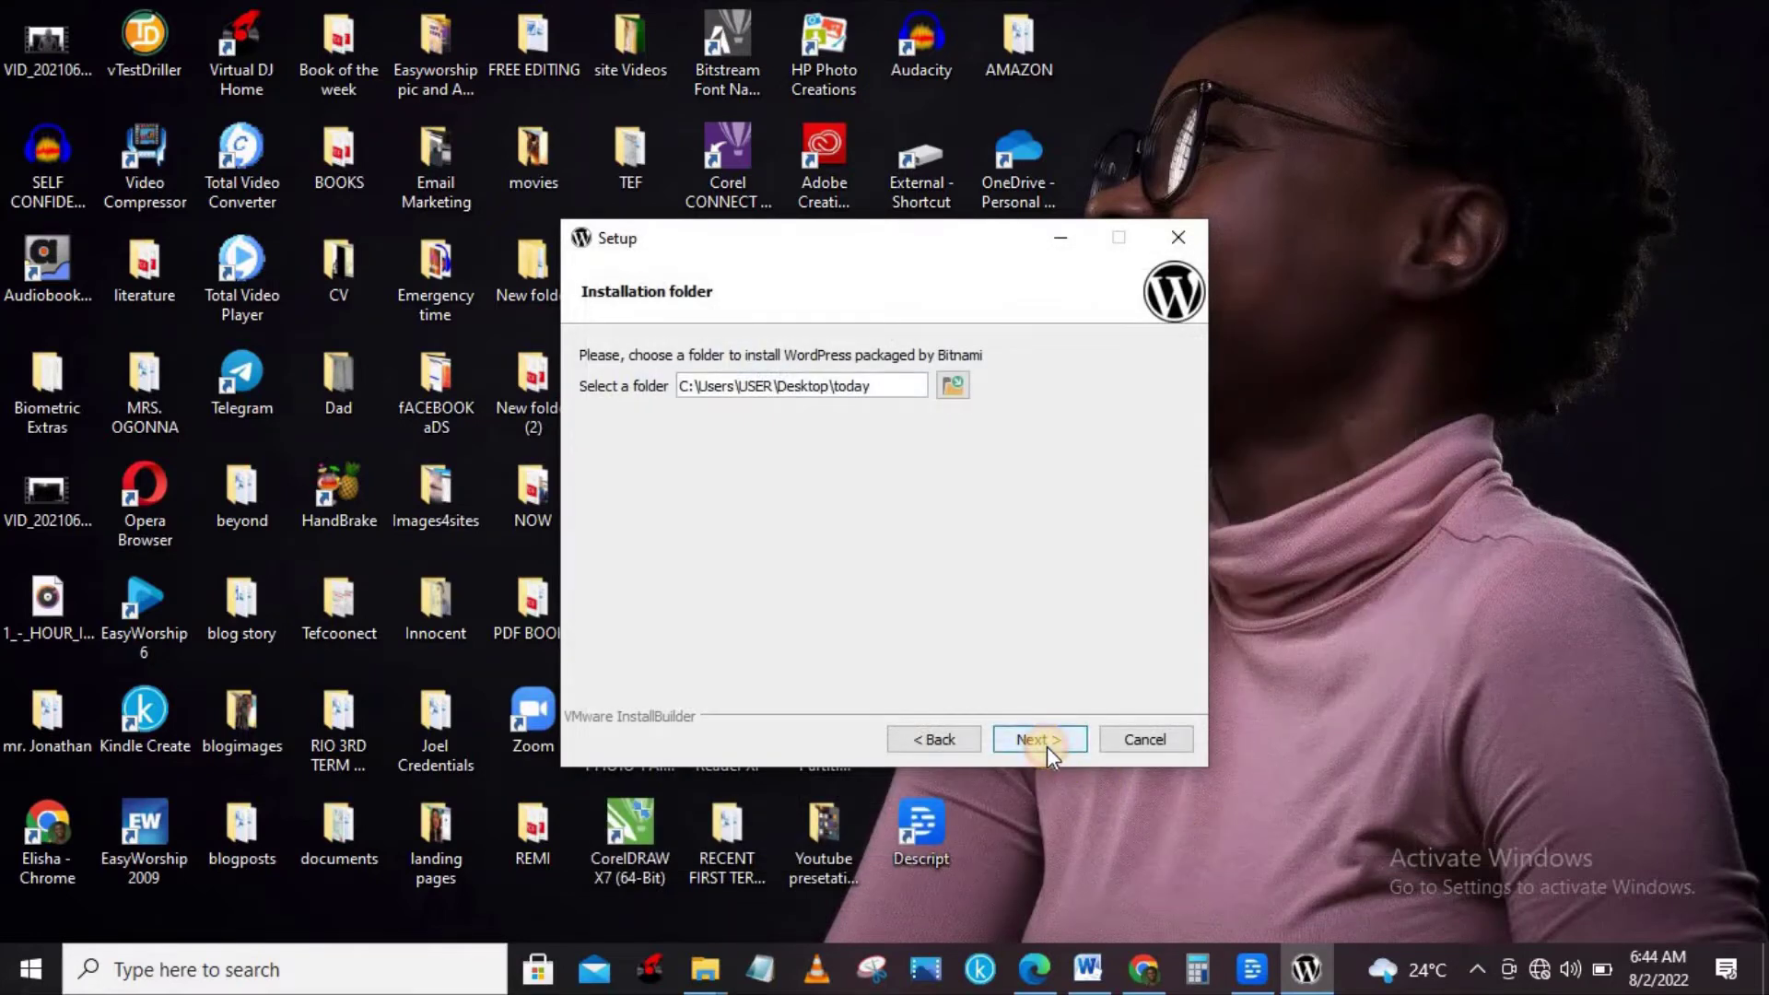
pyautogui.click(1040, 740)
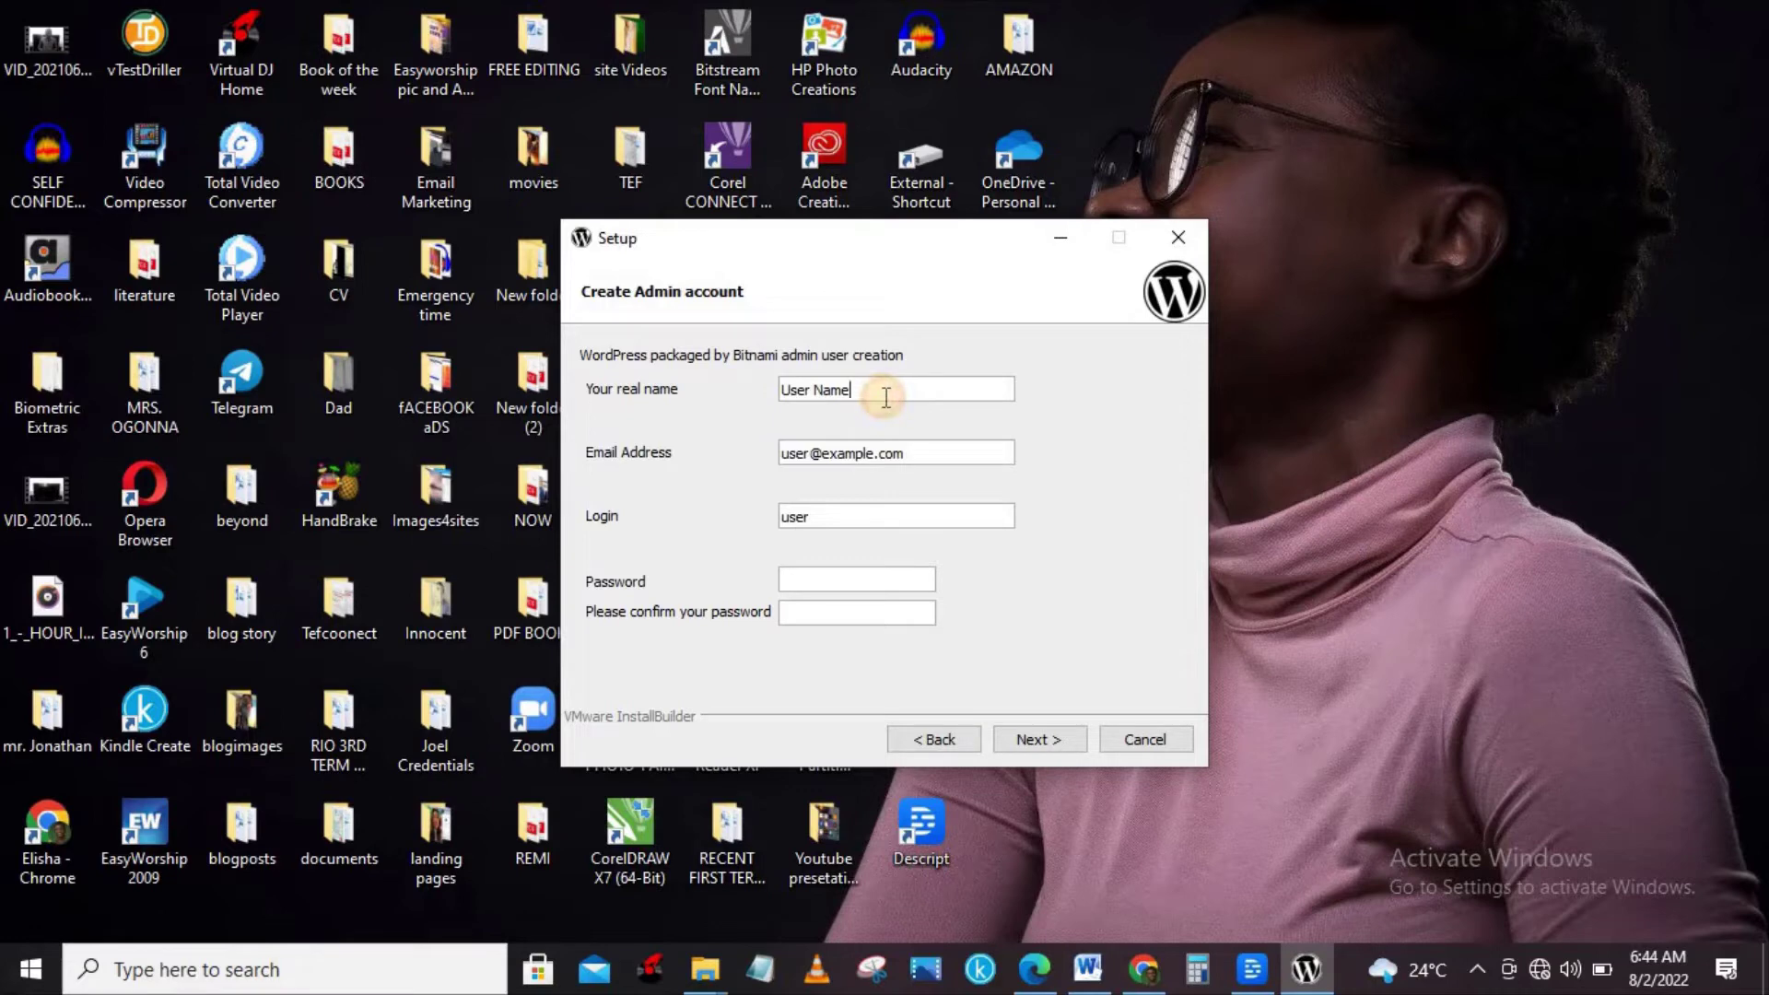
# Replace the default real name and e-mail with the admin's own name and e-mail address.
pyautogui.press('BackSpace')
pyautogui.press('BackSpace')
pyautogui.press('BackSpace')
pyautogui.press('BackSpace')
pyautogui.press('BackSpace')
pyautogui.press('BackSpace')
pyautogui.press('BackSpace')
pyautogui.press('BackSpace')
pyautogui.press('BackSpace')
pyautogui.write('Elisha Gaza')
pyautogui.click(917, 458)
pyautogui.press('BackSpace')
pyautogui.press('BackSpace')
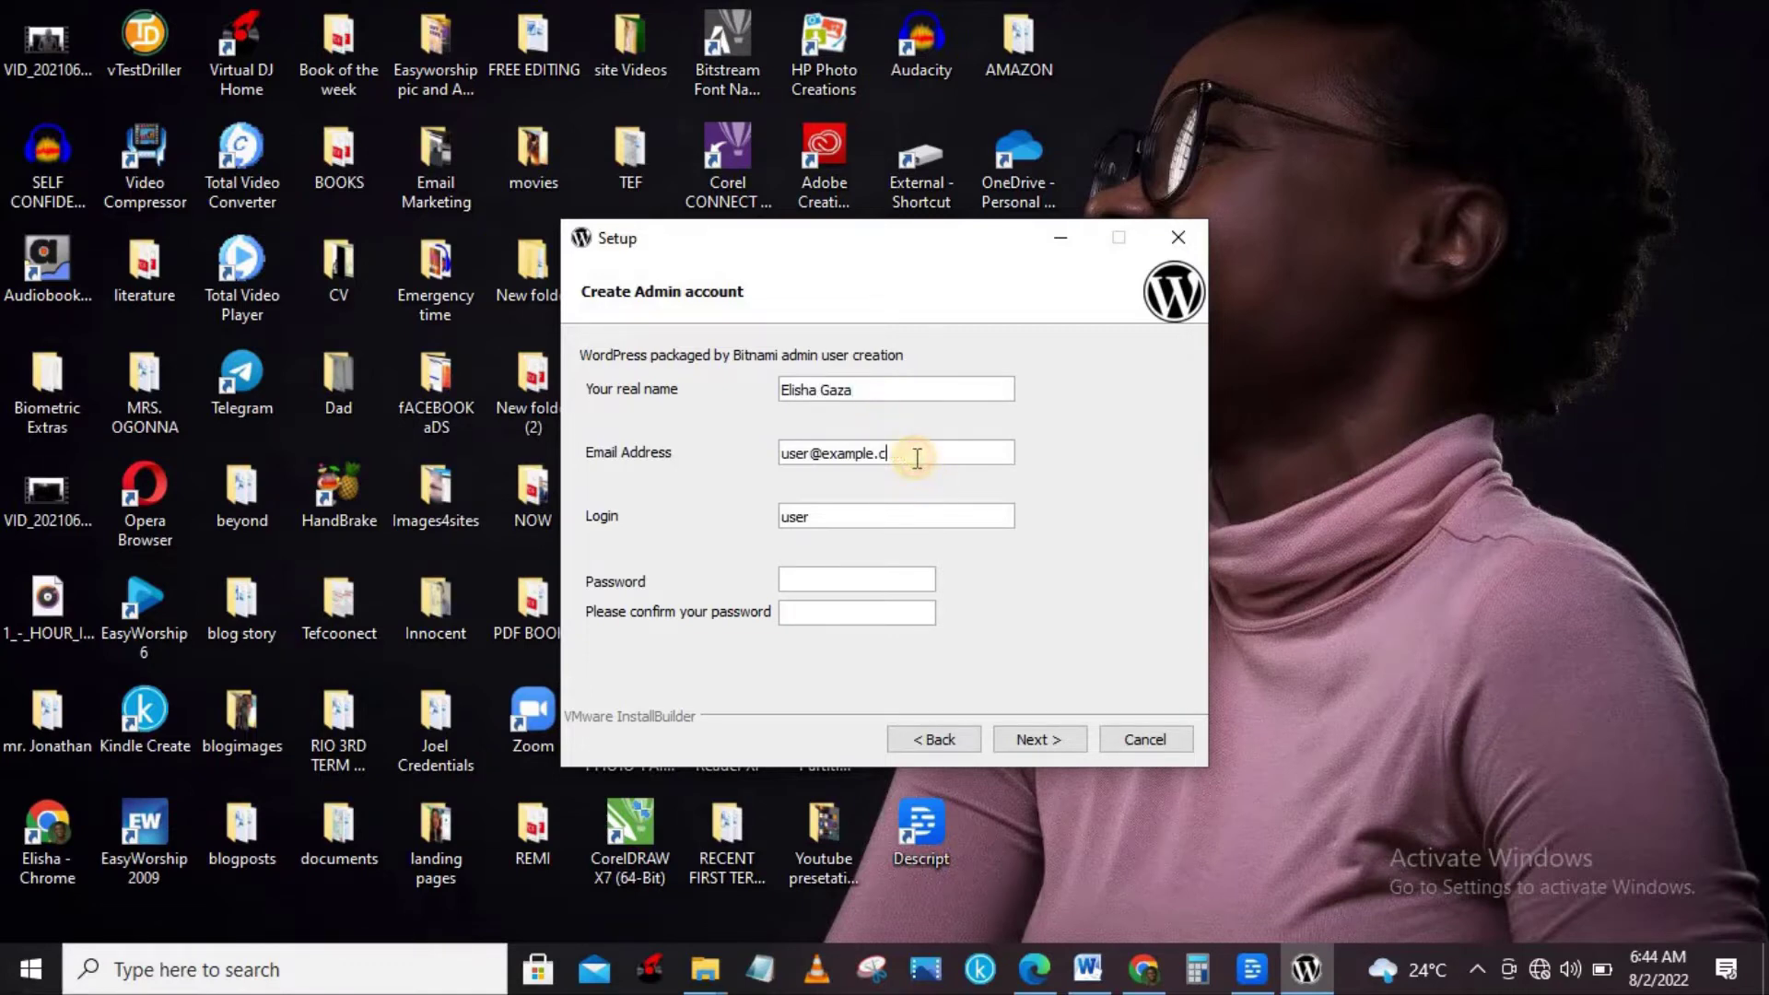
# Enter the admin login and account password, then move to the password confirmation field.
pyautogui.press('BackSpace')
pyautogui.press('BackSpace')
pyautogui.press('BackSpace')
pyautogui.press('BackSpace')
pyautogui.press('BackSpace')
pyautogui.press('BackSpace')
pyautogui.press('BackSpace')
pyautogui.press('BackSpace')
pyautogui.press('BackSpace')
pyautogui.press('BackSpace')
pyautogui.press('BackSpace')
pyautogui.press('BackSpace')
pyautogui.press('BackSpace')
pyautogui.press('BackSpace')
pyautogui.click(866, 514)
pyautogui.press('BackSpace')
pyautogui.press('BackSpace')
pyautogui.press('BackSpace')
pyautogui.press('BackSpace')
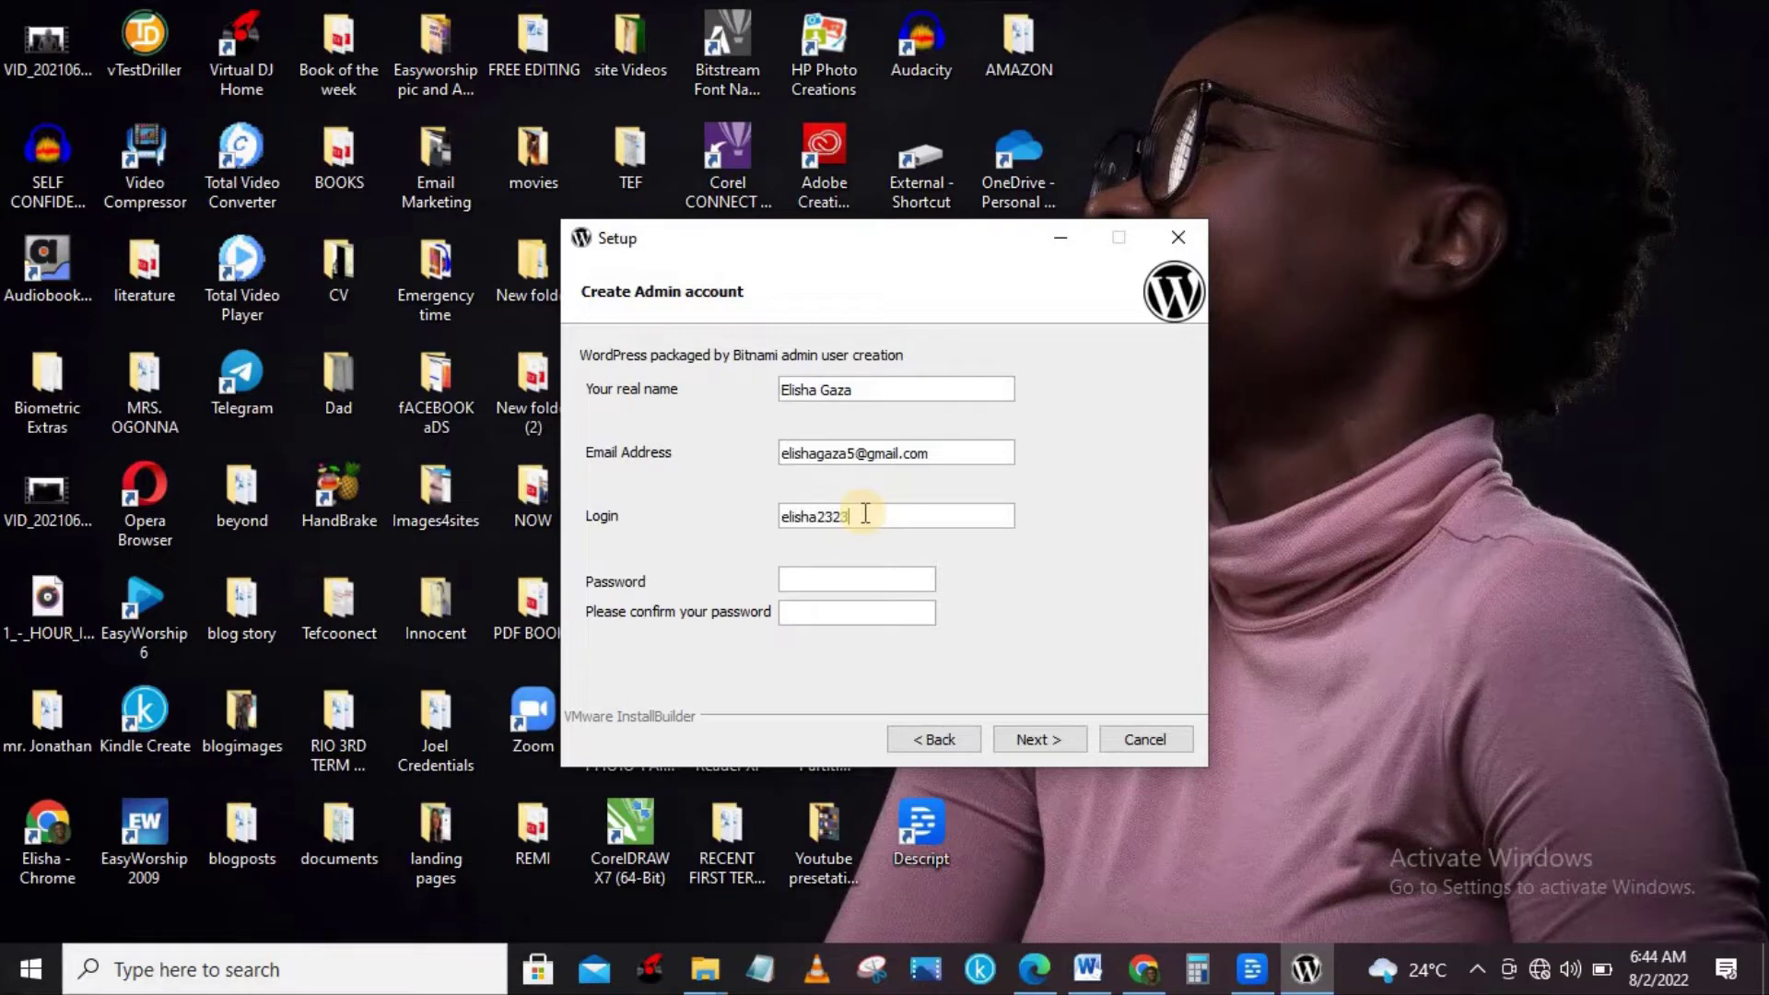
pyautogui.click(853, 578)
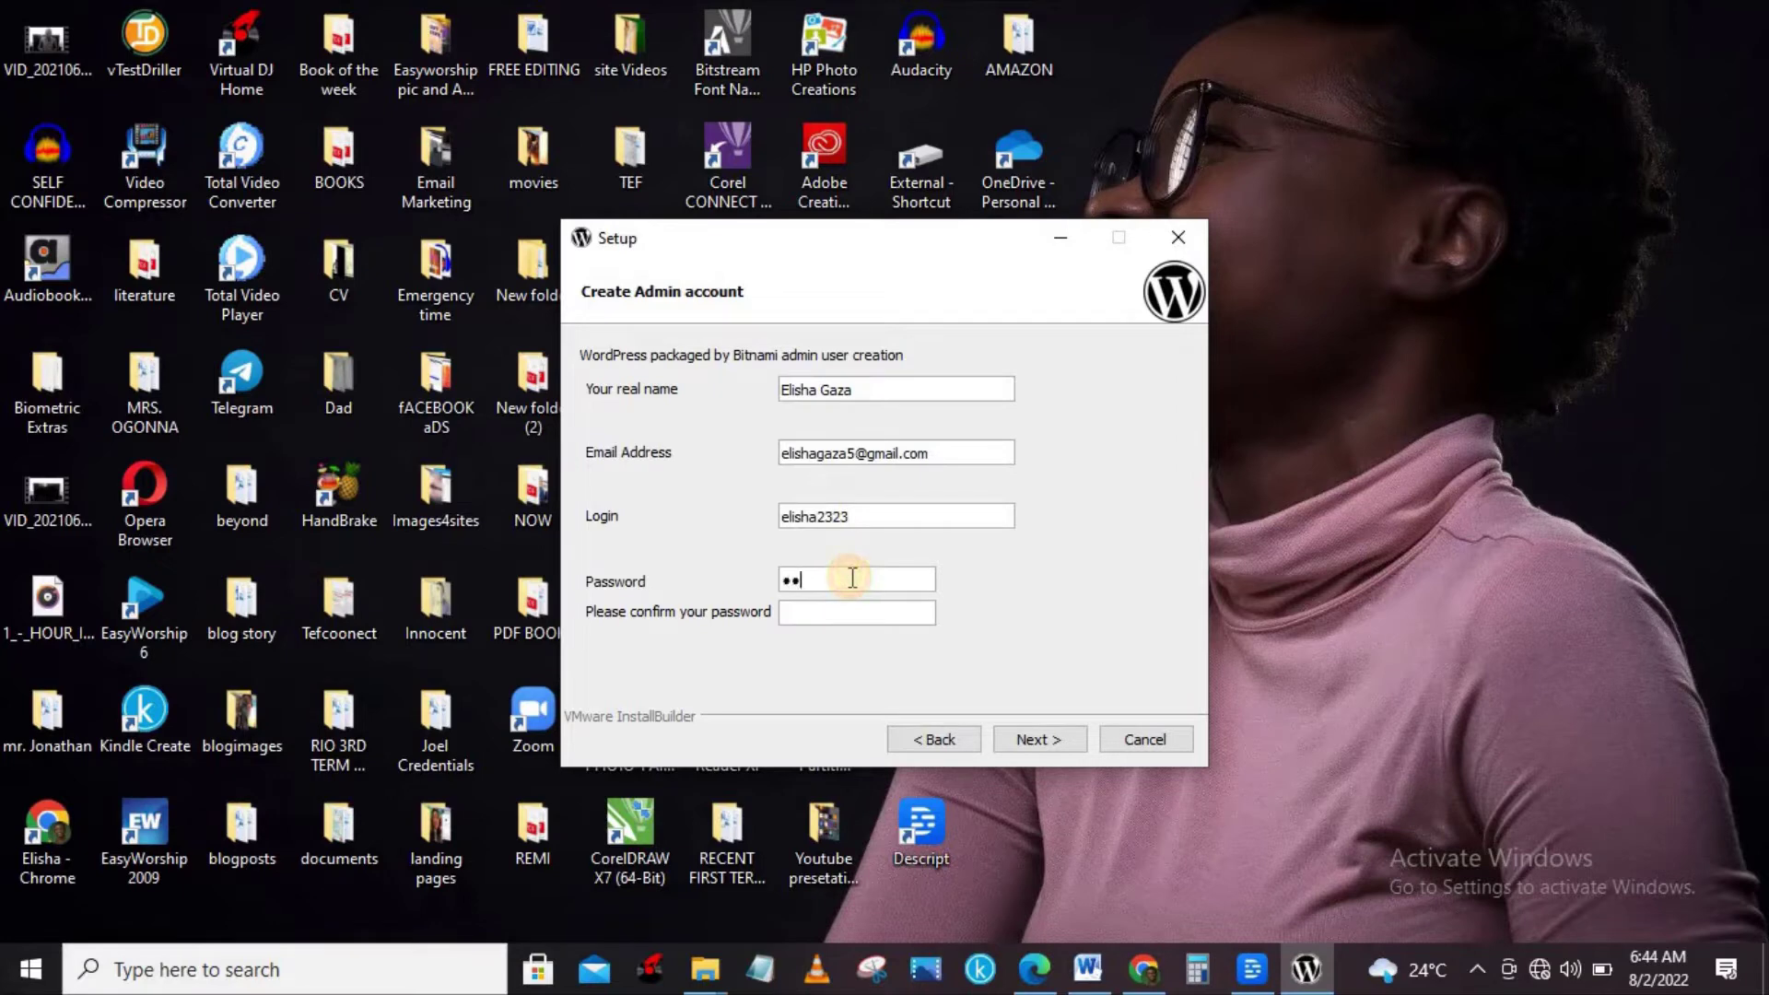
pyautogui.click(851, 610)
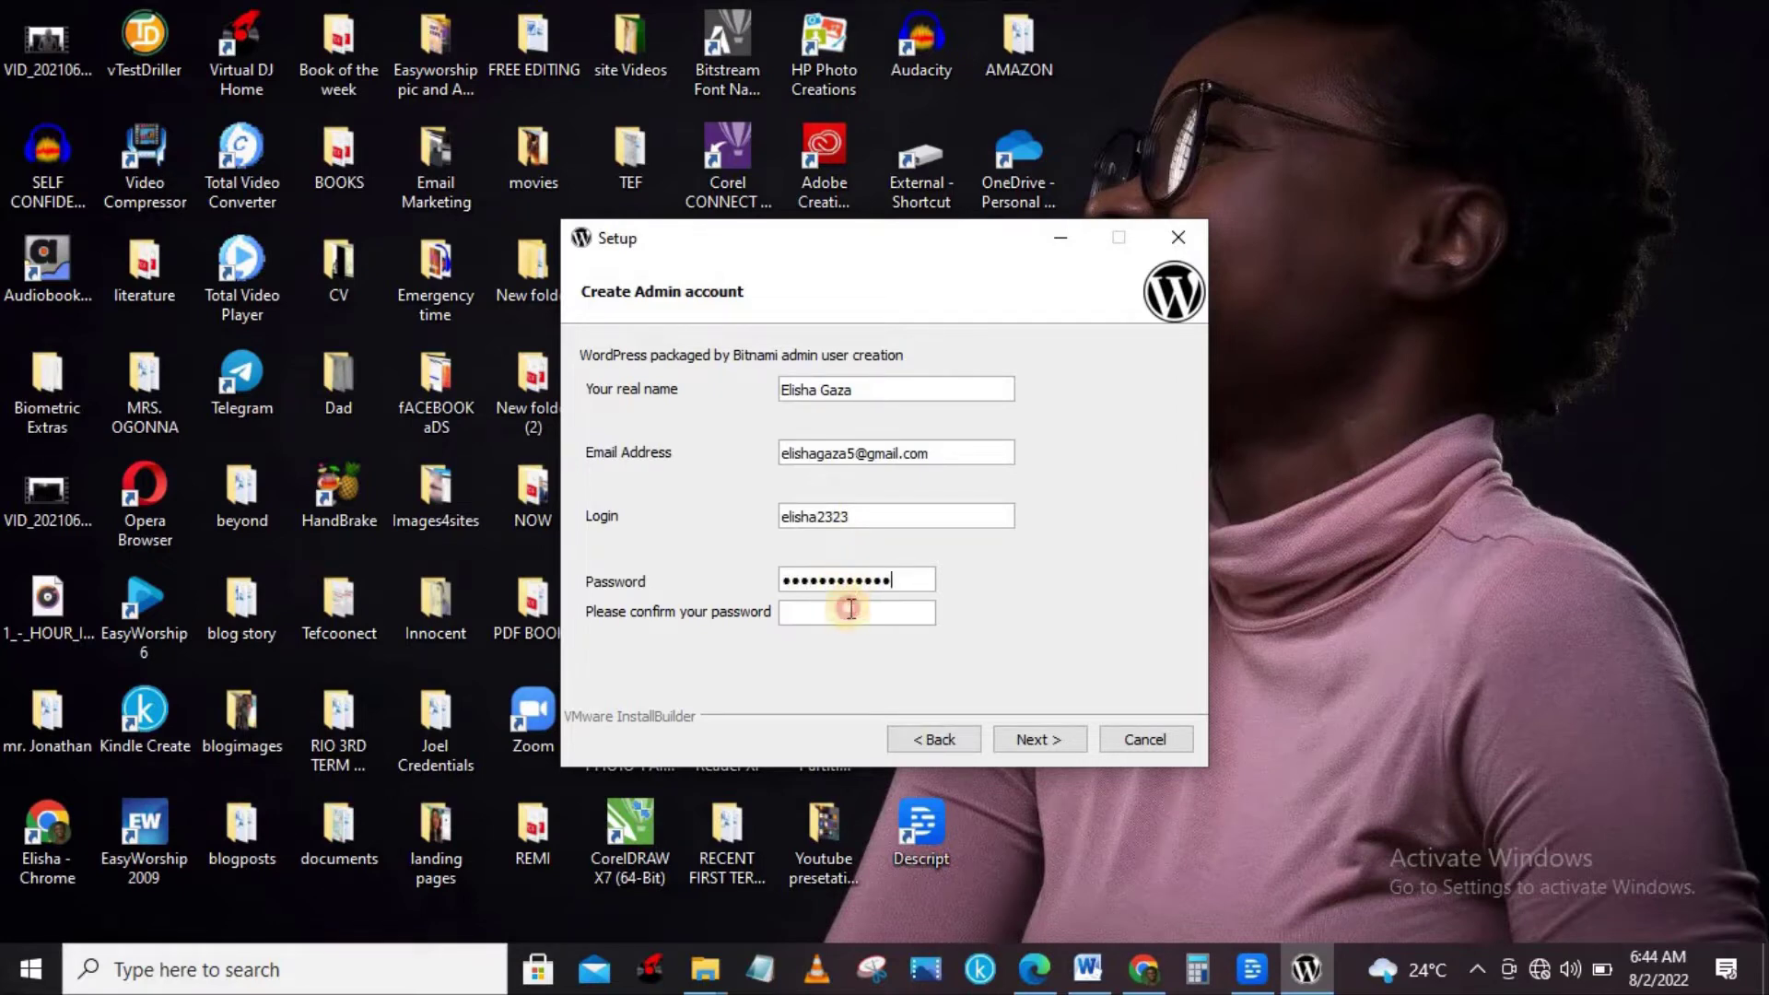
# Accept the admin details and keep ports 81, 444 and 3307.
pyautogui.click(1034, 738)
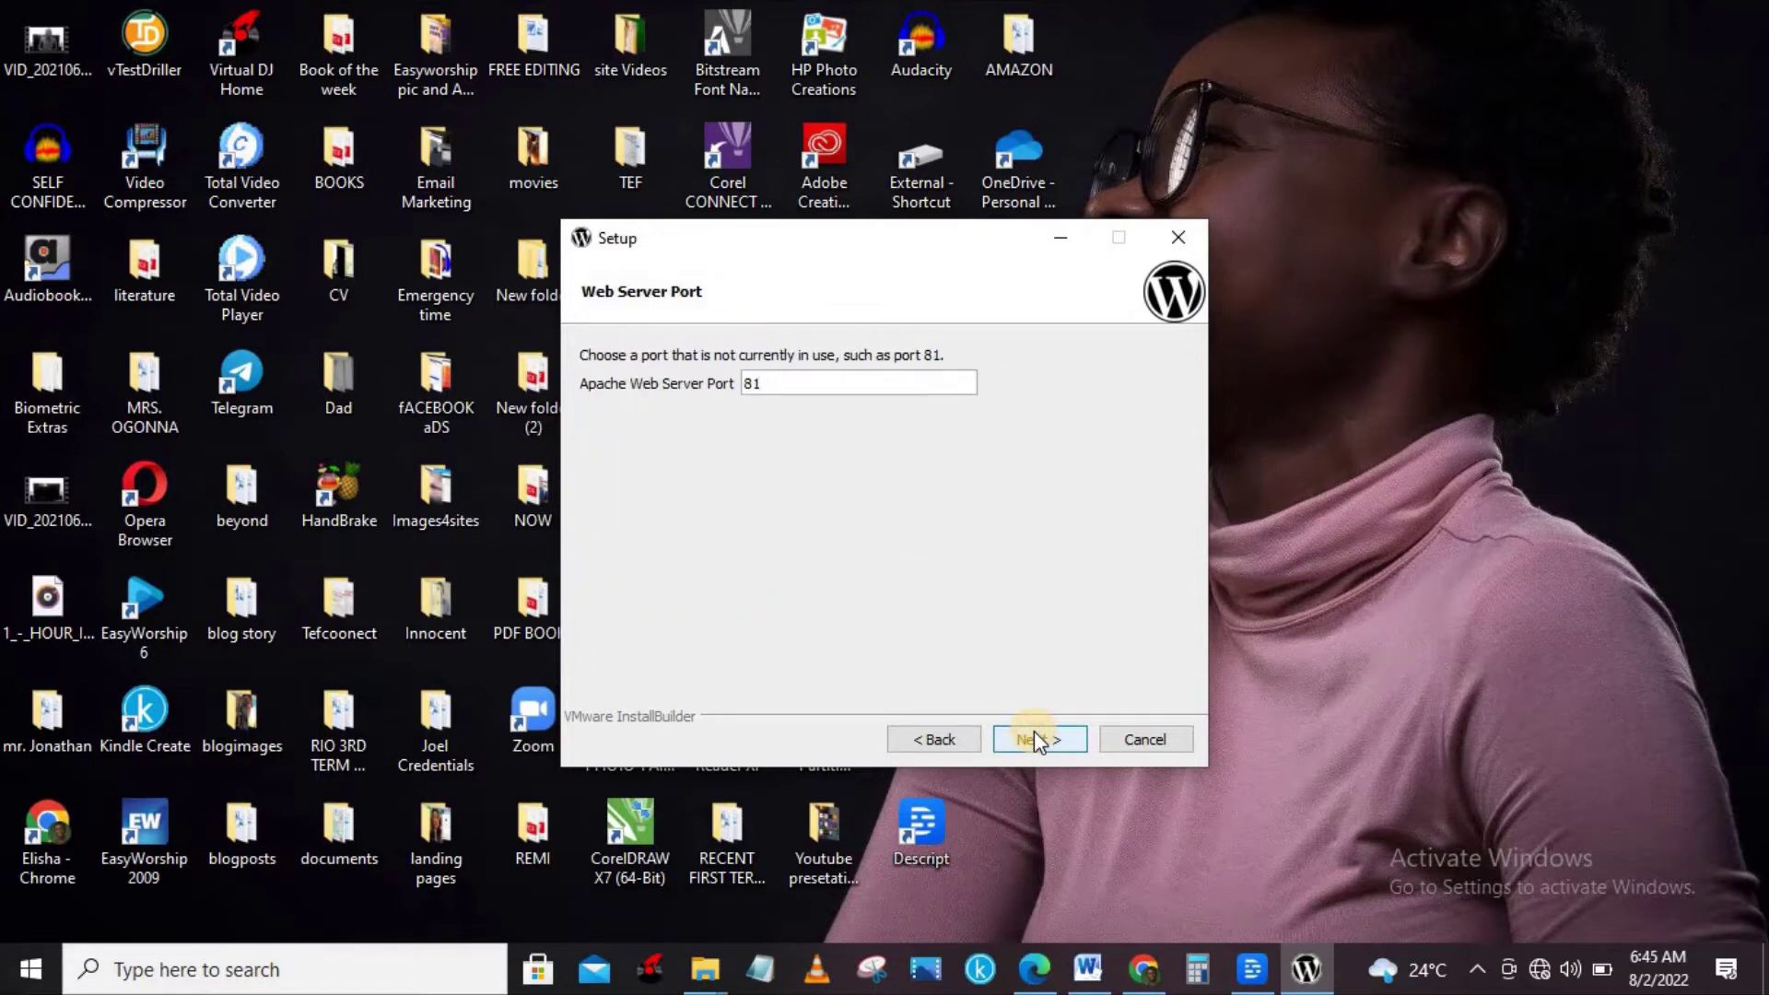
pyautogui.click(1034, 737)
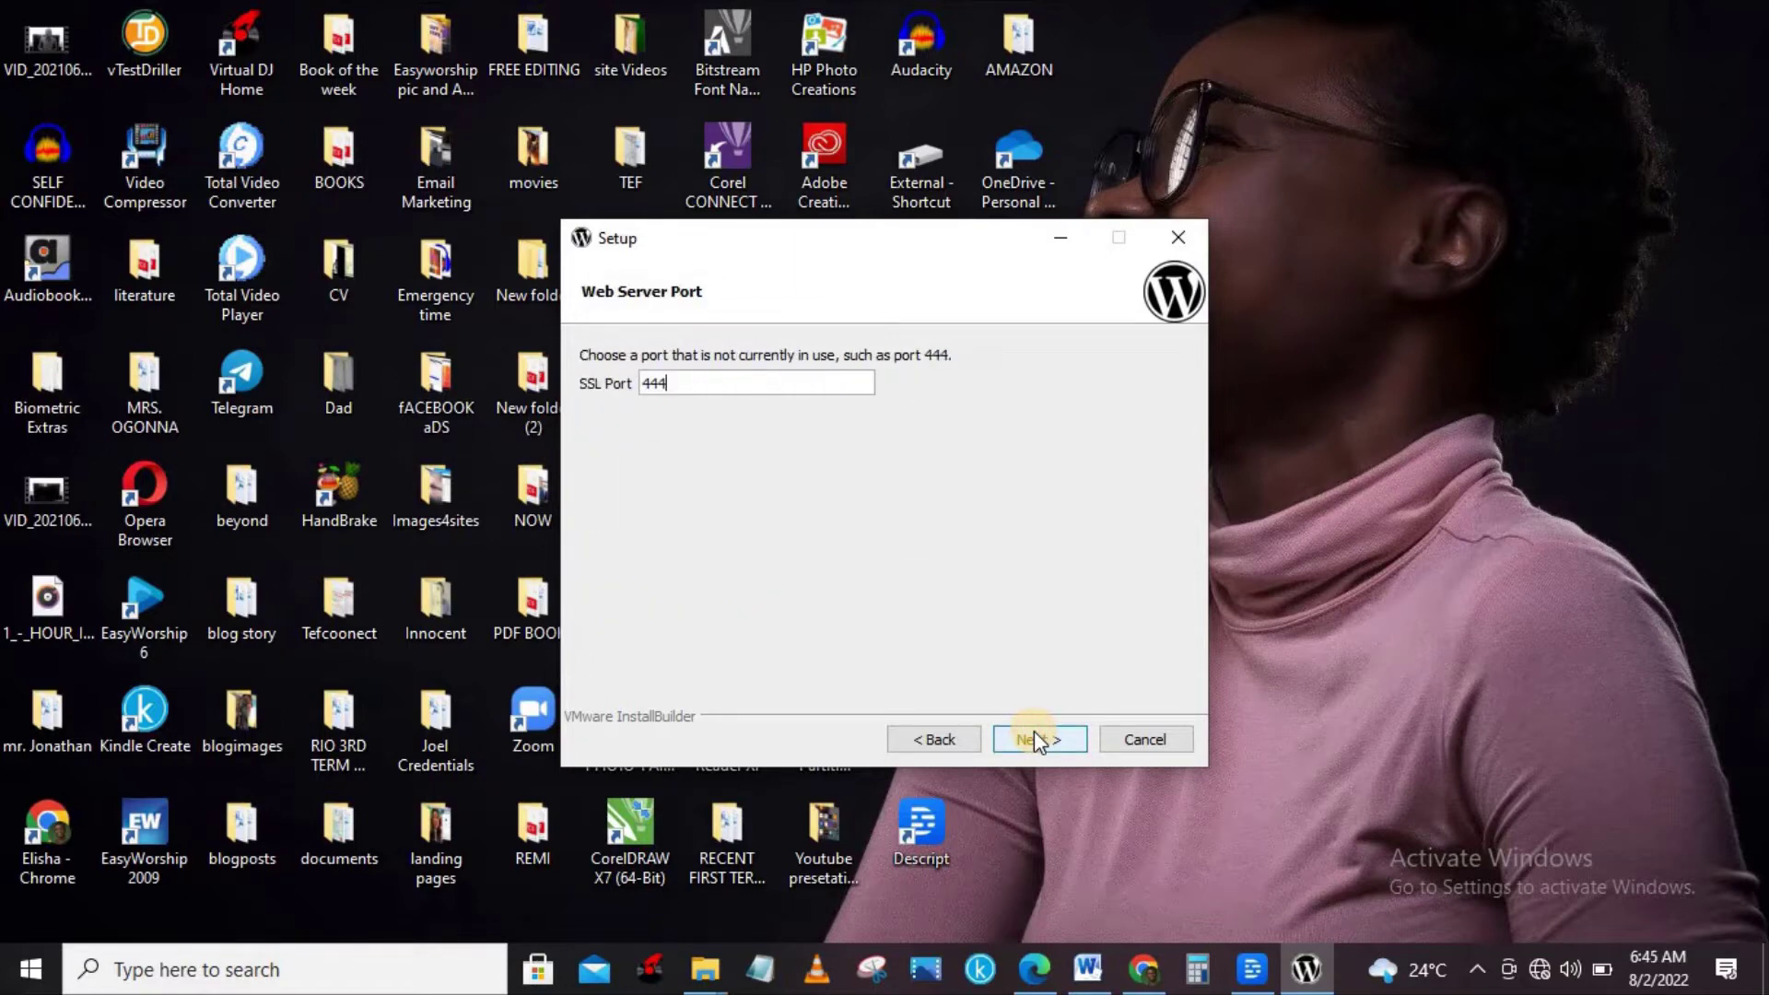
pyautogui.click(1033, 737)
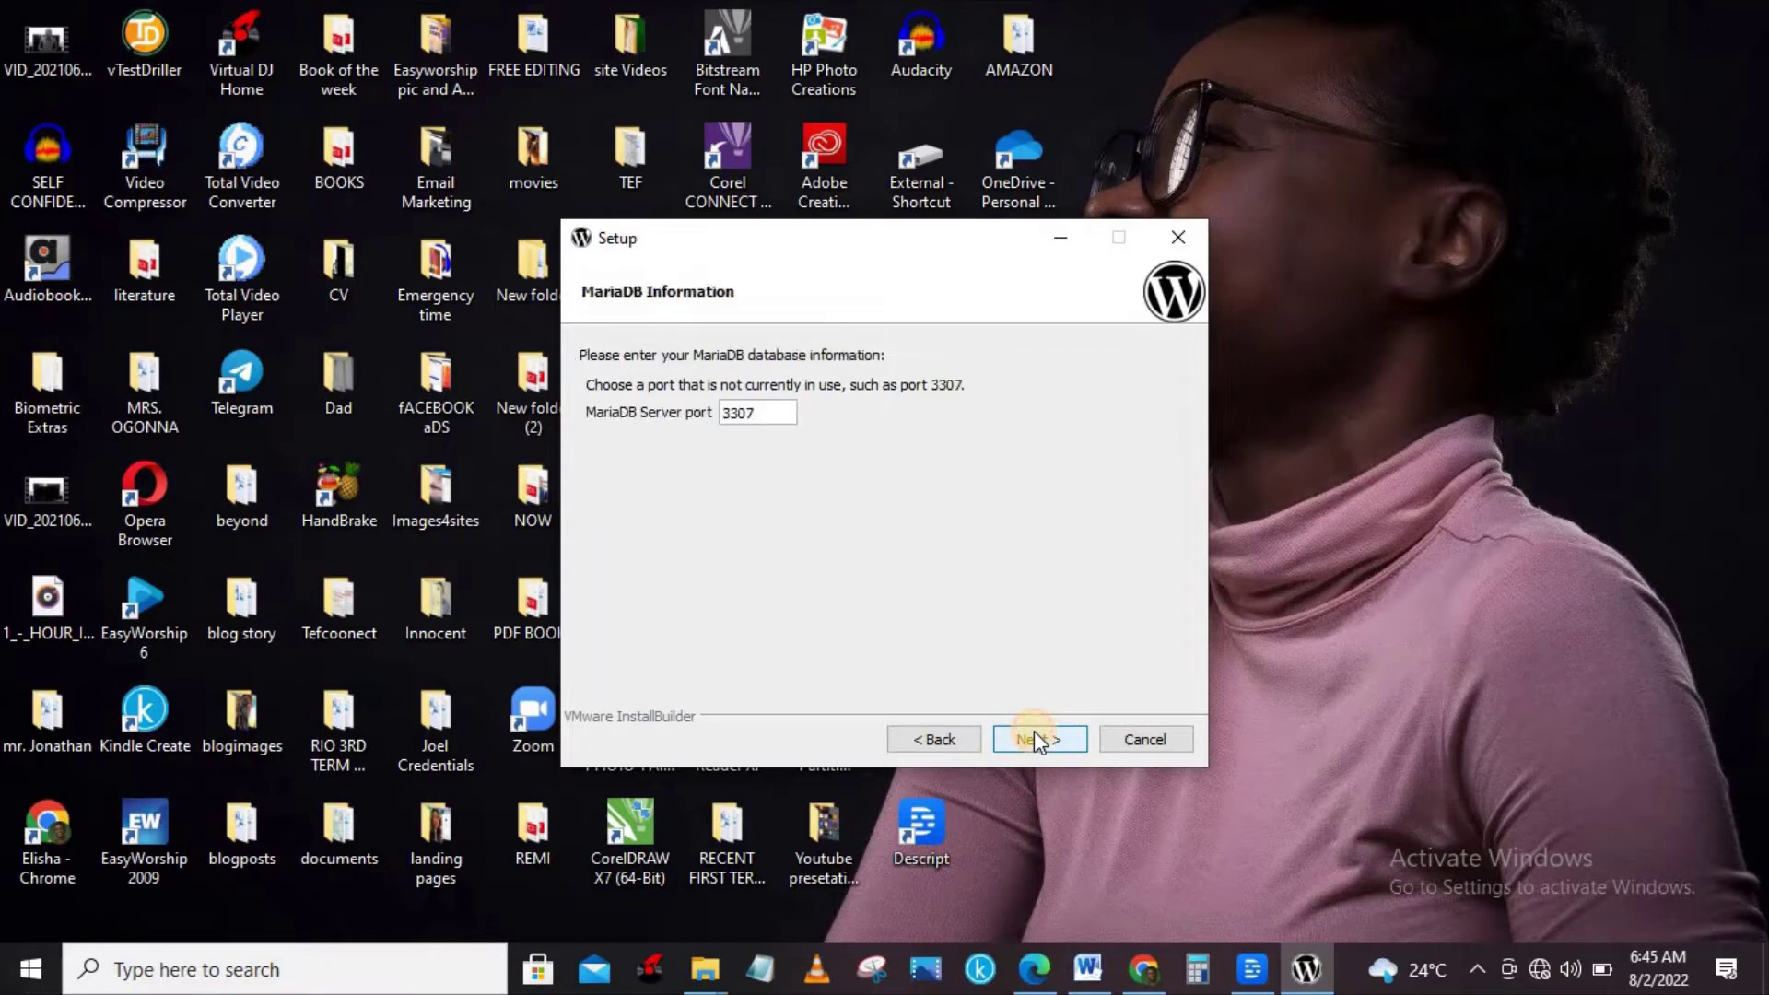
pyautogui.click(1034, 738)
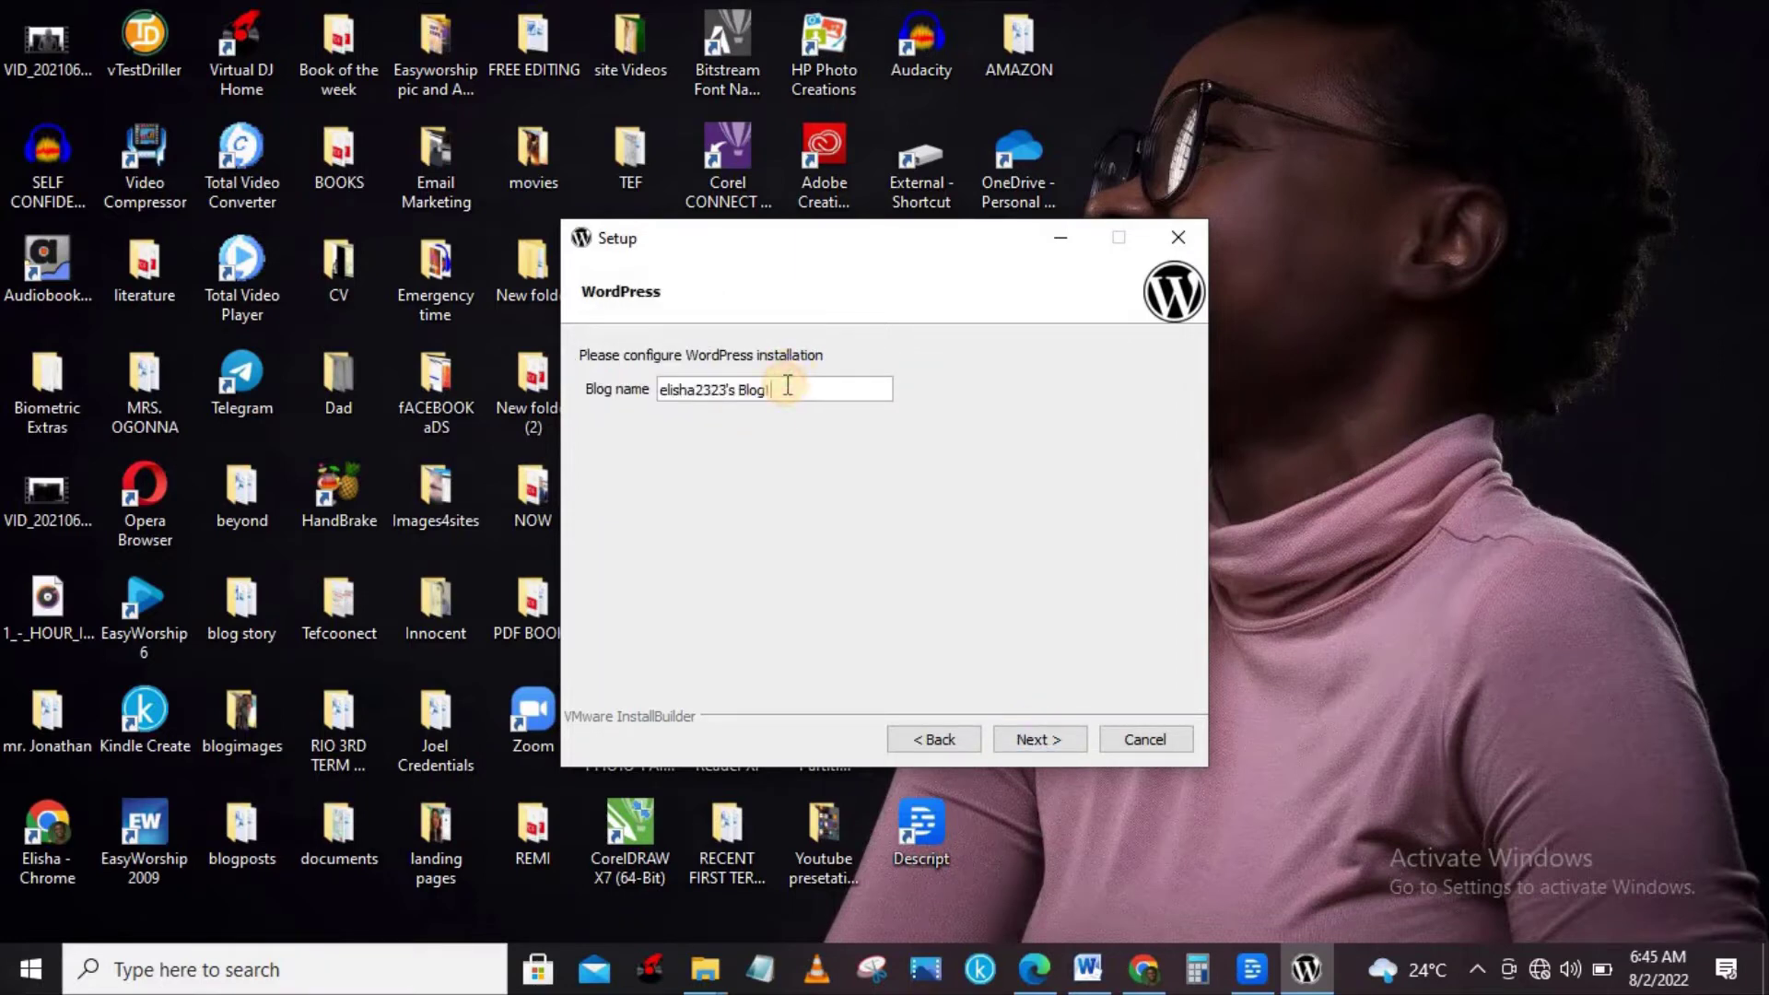
# Rename the blog to 'eliademic', skip mail and cloud options, and start installing.
pyautogui.press('BackSpace')
pyautogui.press('BackSpace')
pyautogui.press('BackSpace')
pyautogui.press('BackSpace')
pyautogui.press('BackSpace')
pyautogui.press('BackSpace')
pyautogui.press('BackSpace')
pyautogui.press('BackSpace')
pyautogui.press('BackSpace')
pyautogui.press('BackSpace')
pyautogui.press('BackSpace')
pyautogui.press('BackSpace')
pyautogui.press('BackSpace')
pyautogui.press('BackSpace')
pyautogui.press('BackSpace')
pyautogui.press('BackSpace')
pyautogui.press('BackSpace')
pyautogui.write('eliademic')
pyautogui.click(1037, 738)
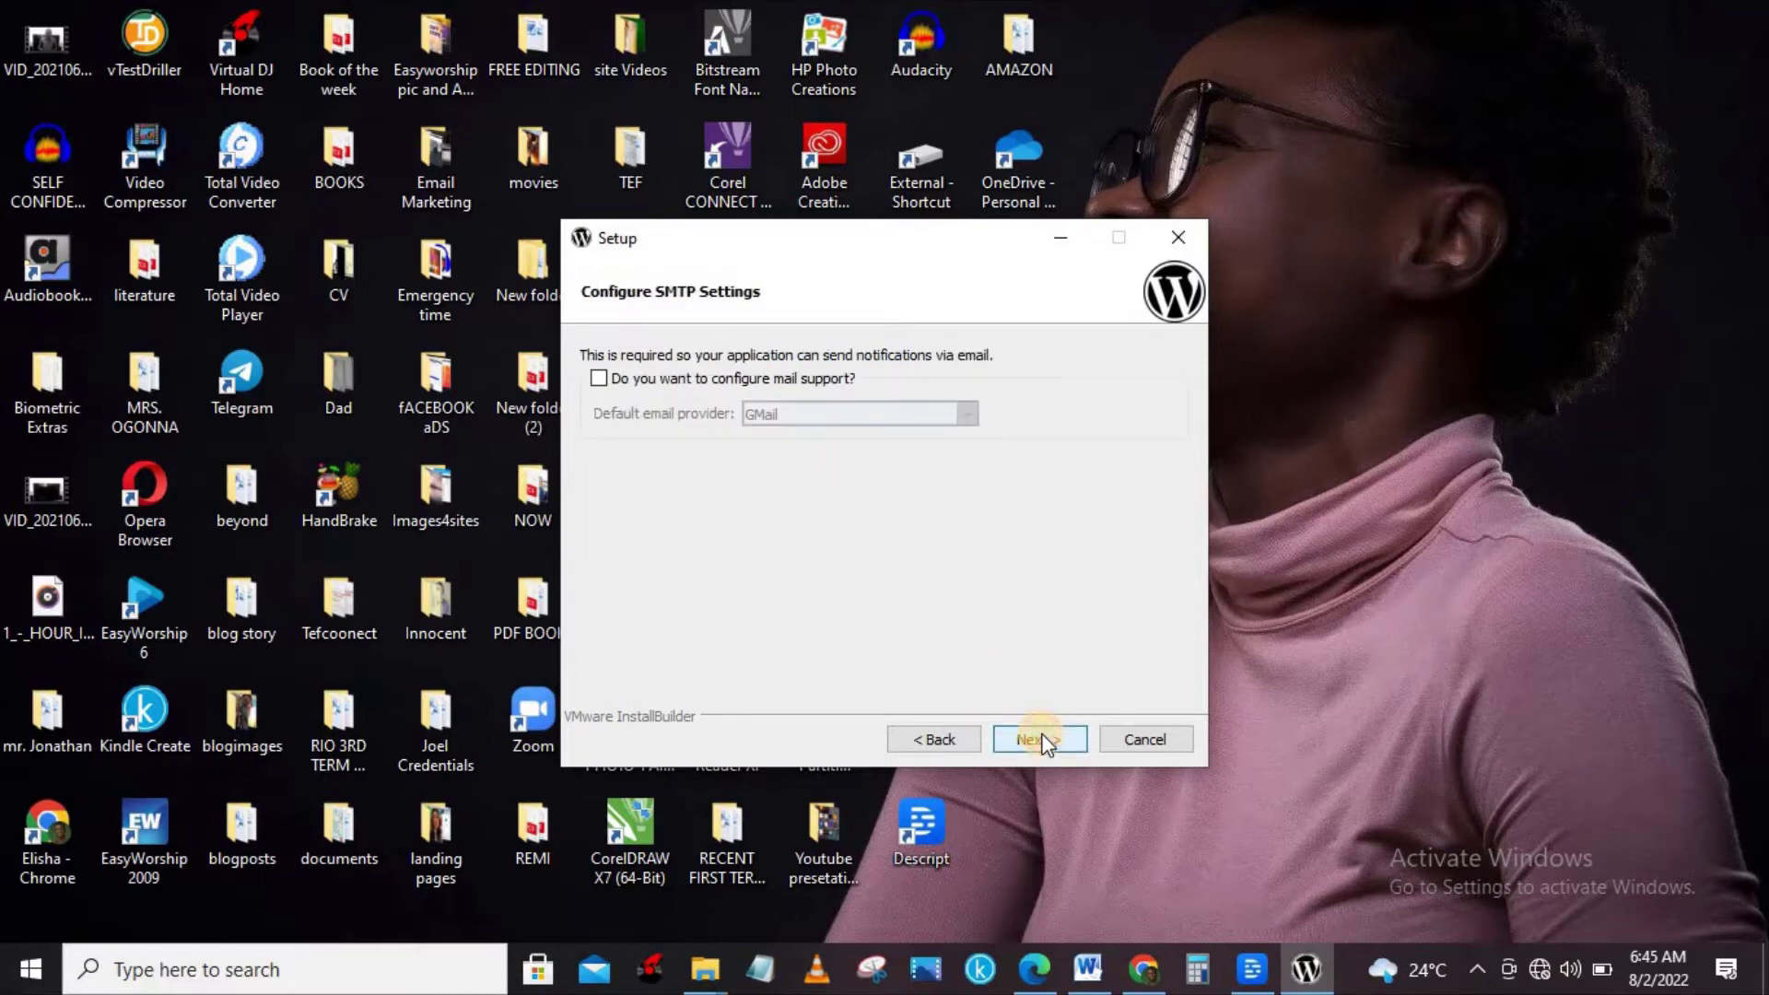
pyautogui.click(1044, 740)
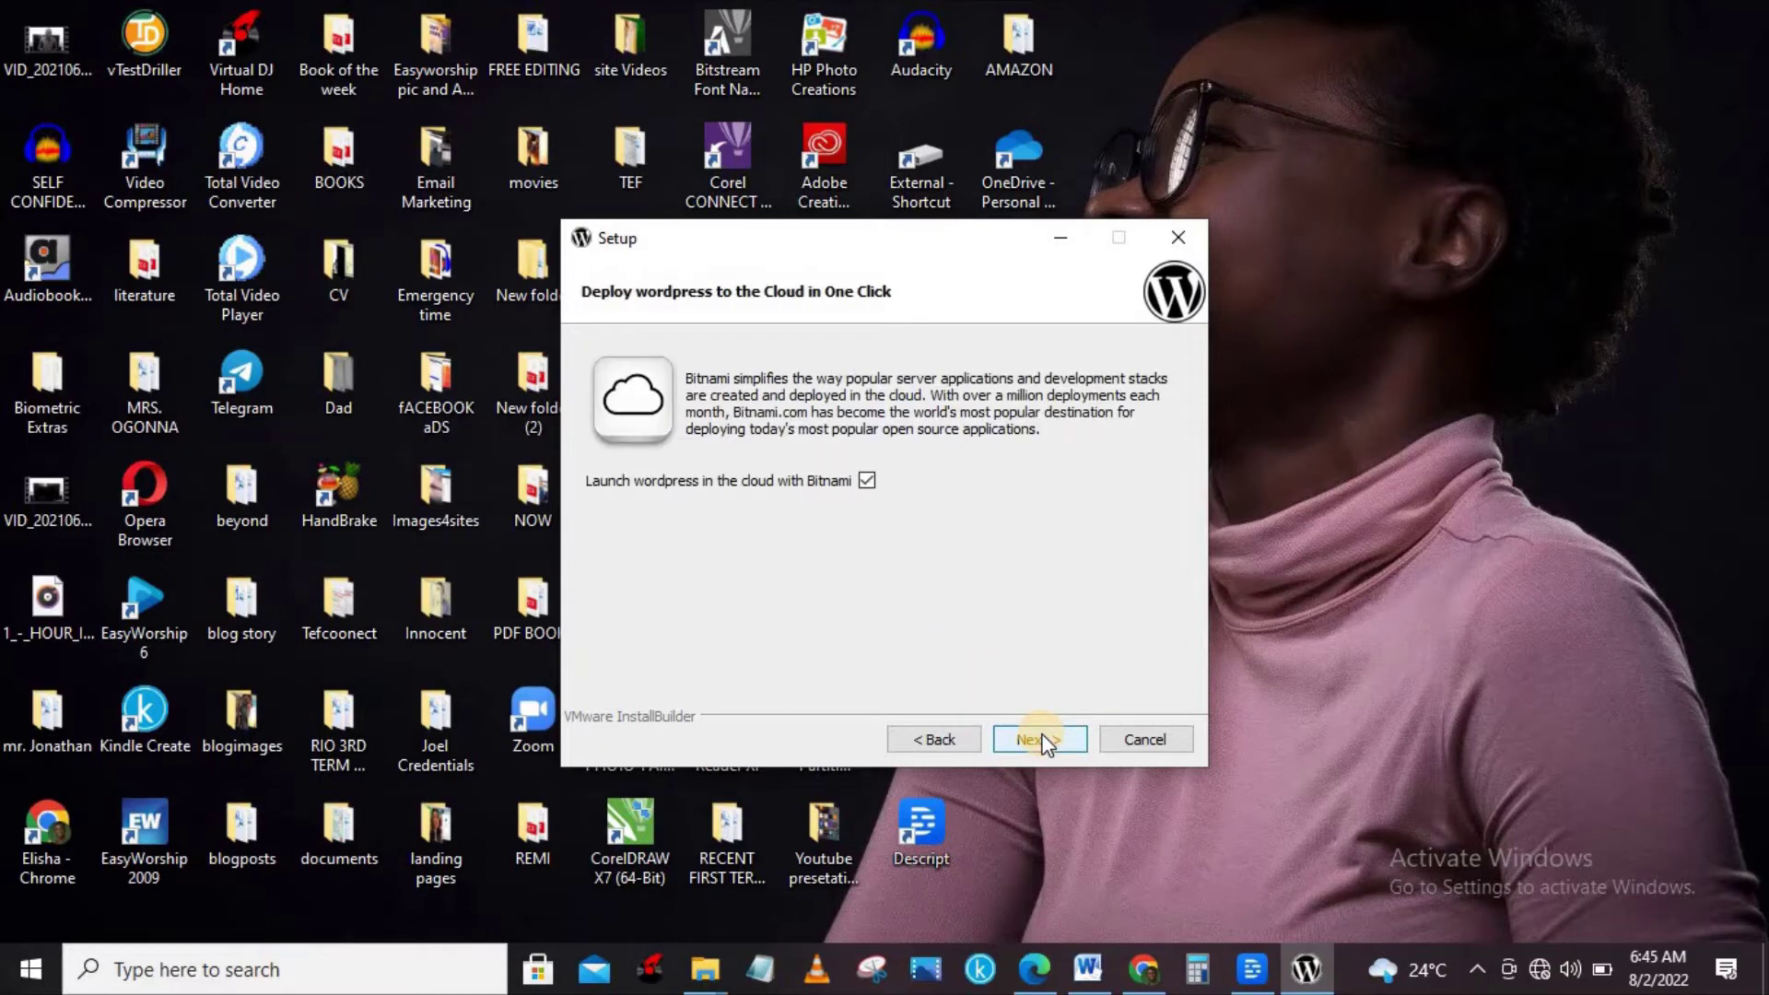
pyautogui.click(1044, 740)
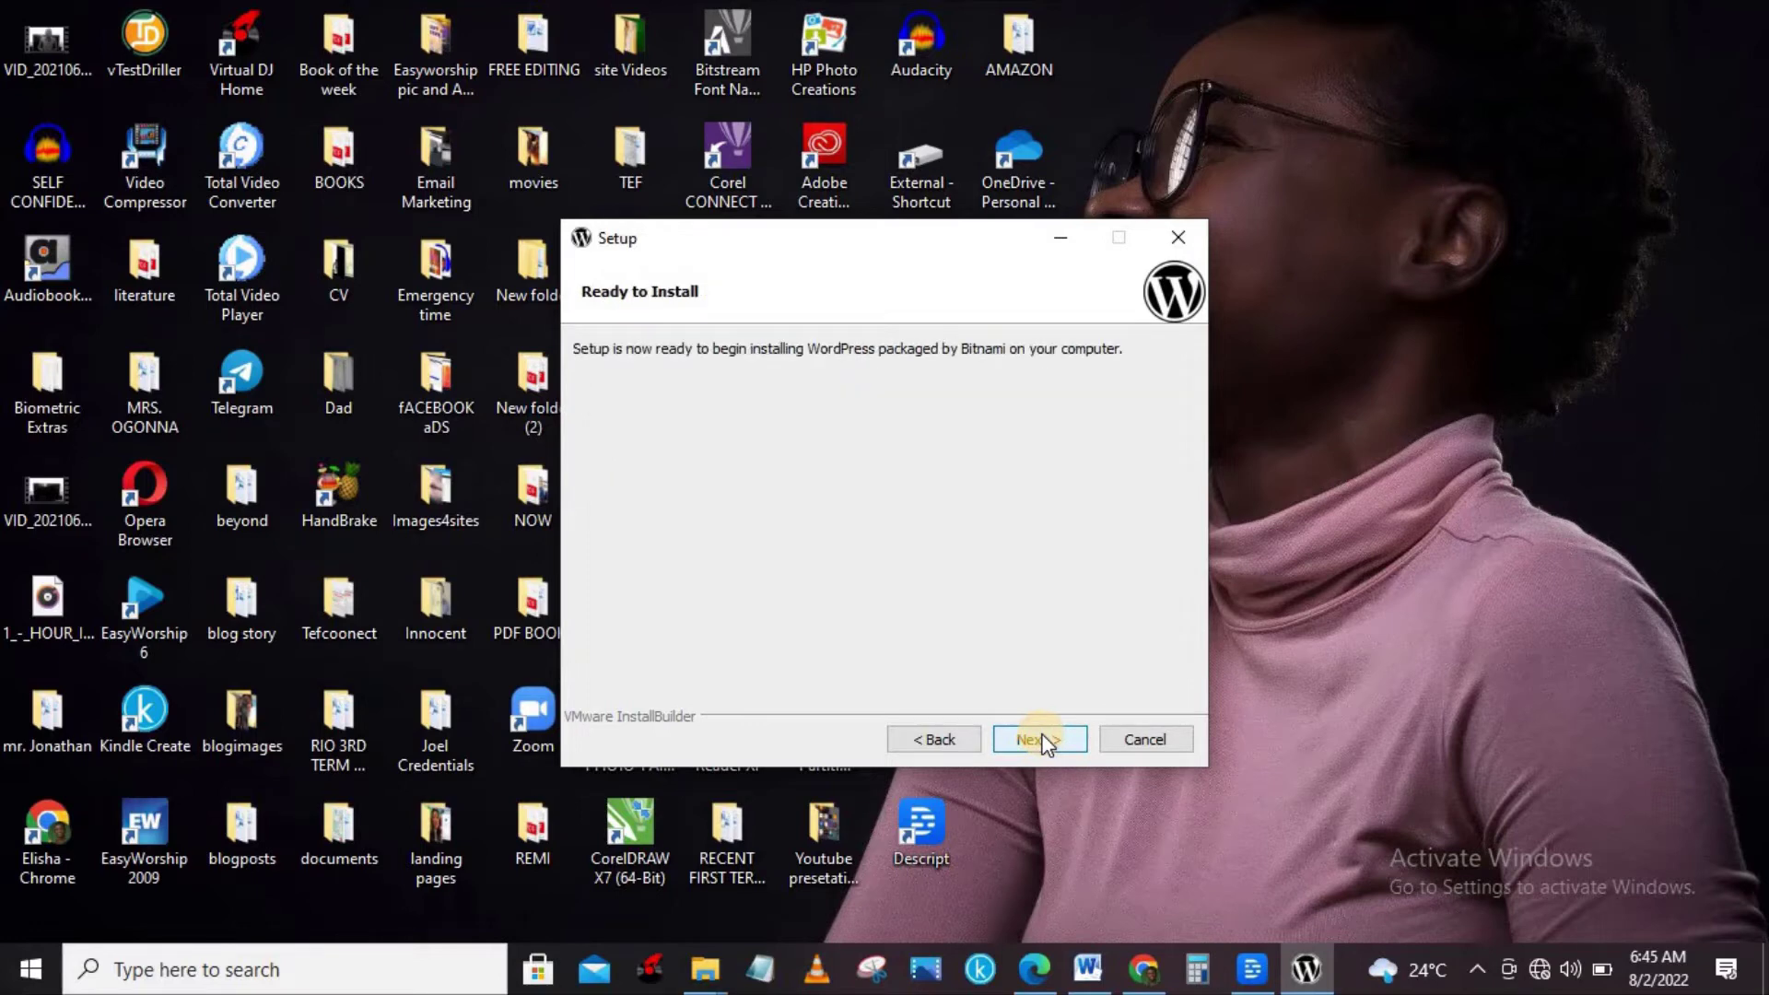
pyautogui.click(1044, 740)
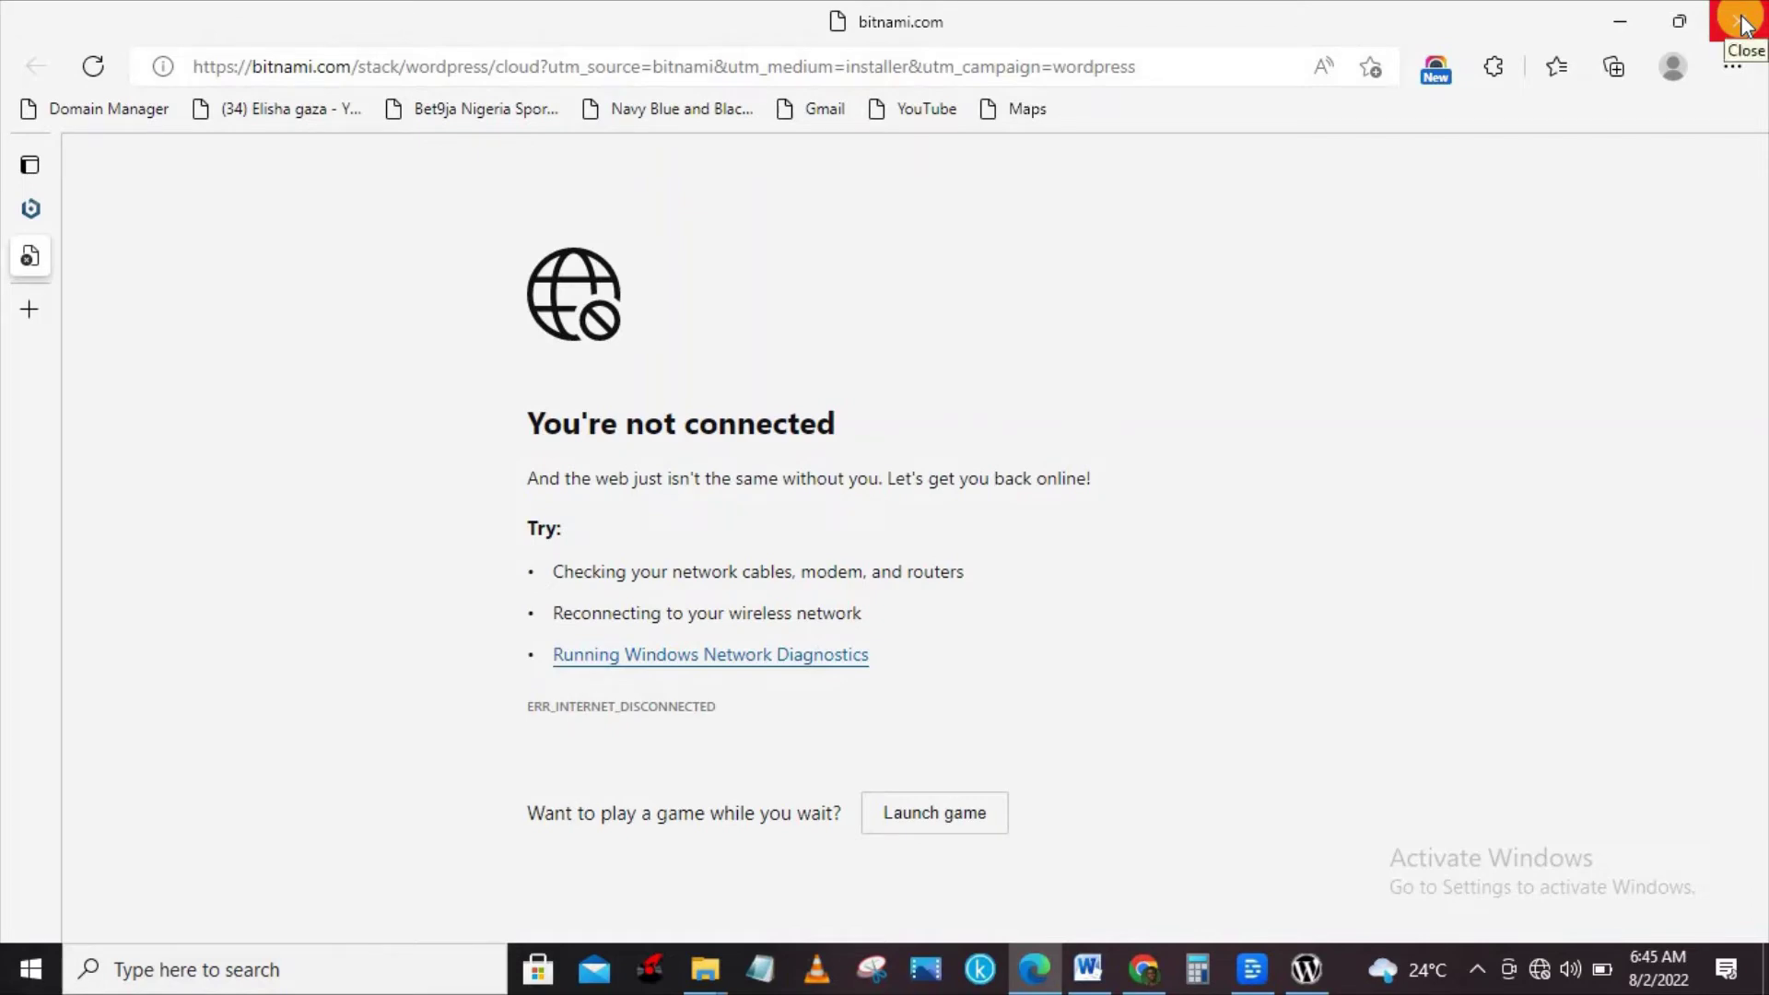
# Close the not-connected browser page, abort the installation, and bring the finished Setup window forward.
pyautogui.click(1744, 25)
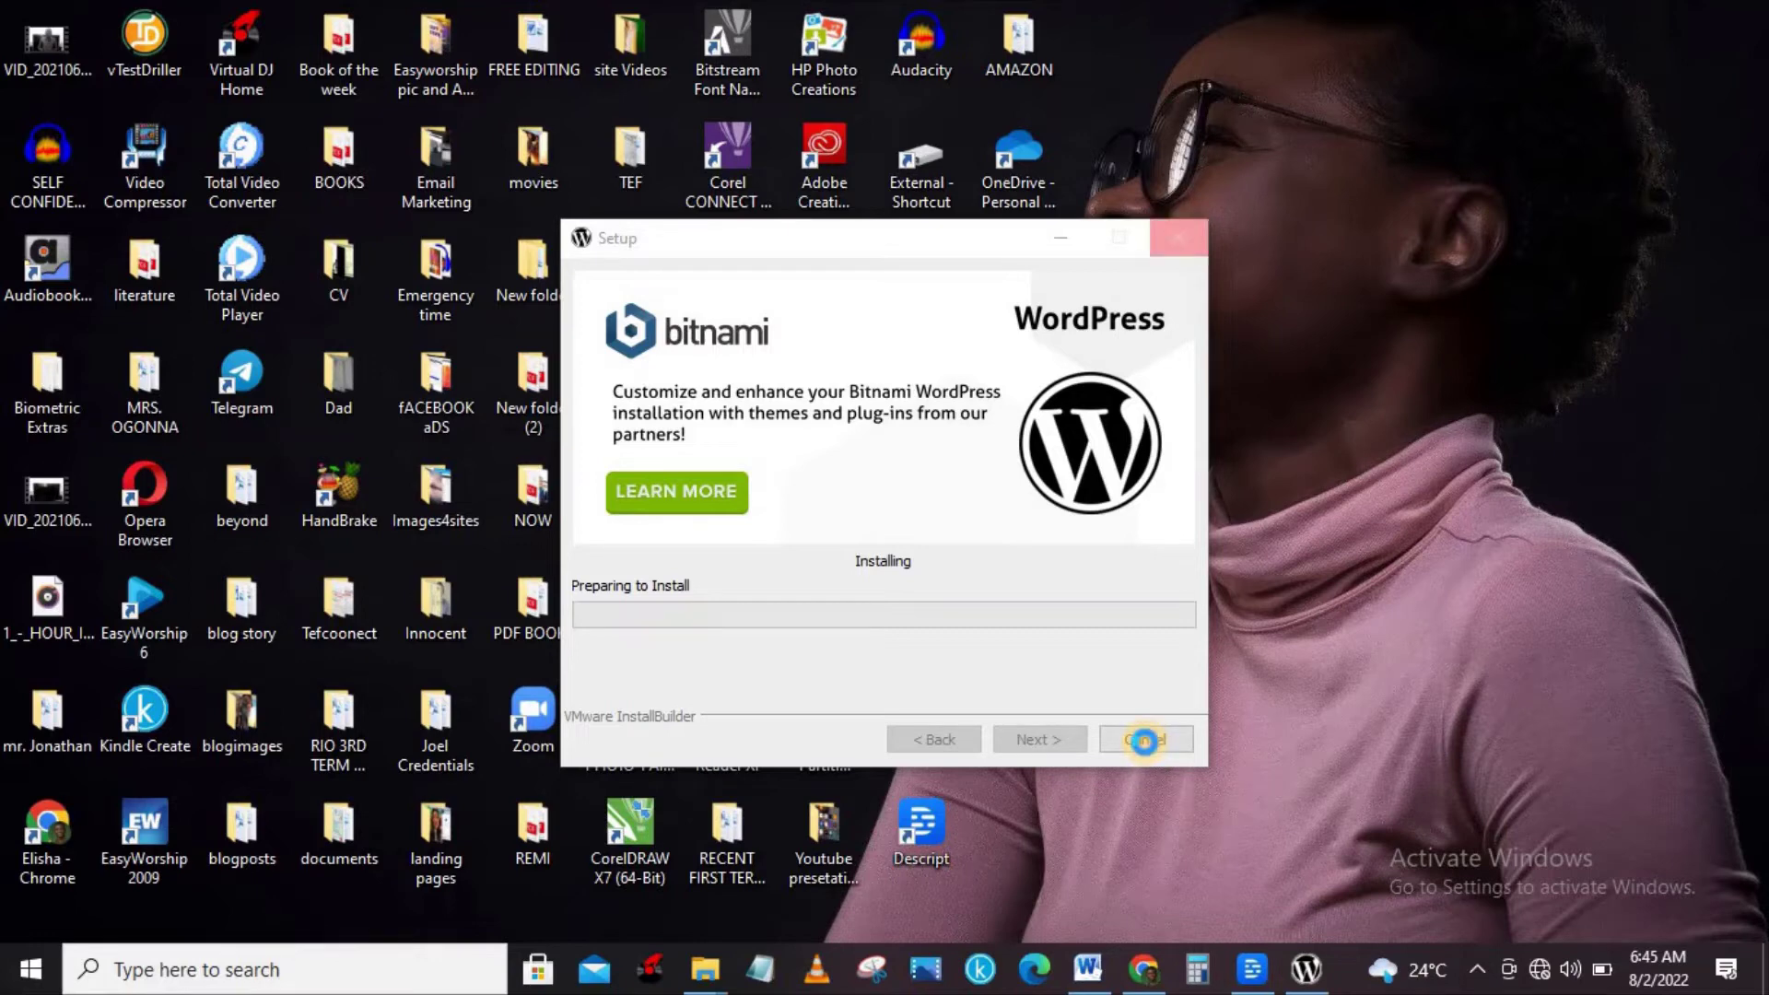
pyautogui.click(1145, 742)
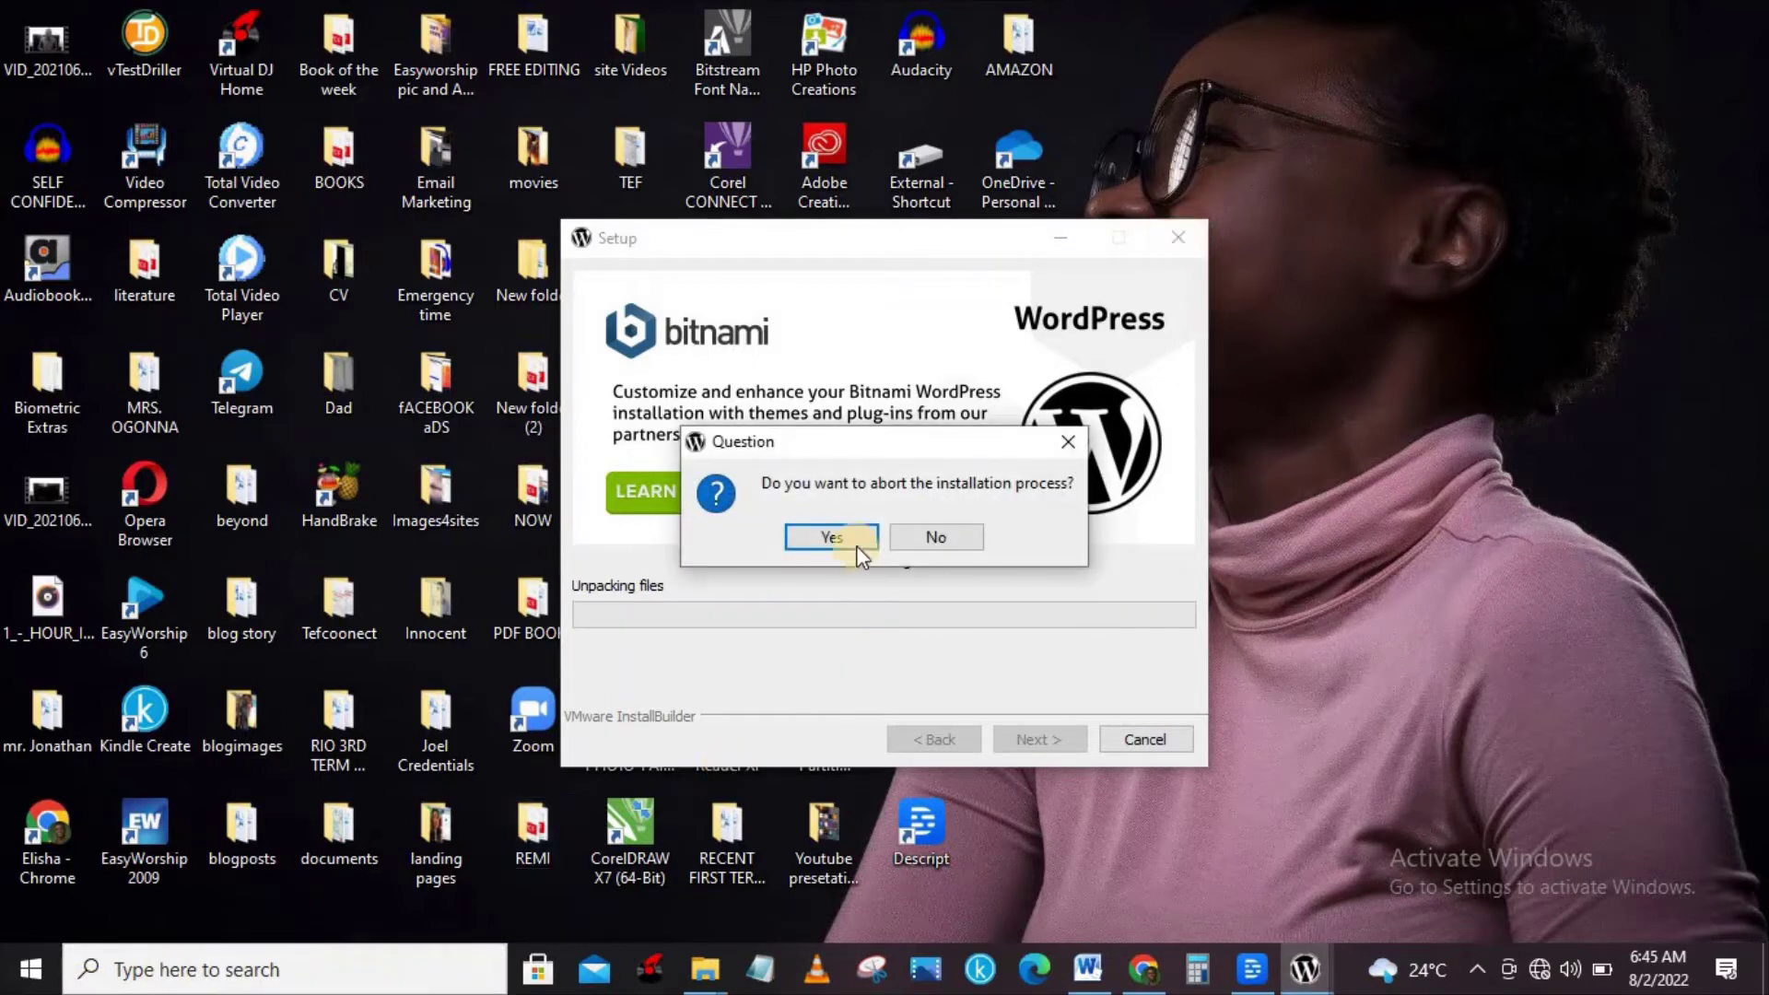
pyautogui.click(845, 542)
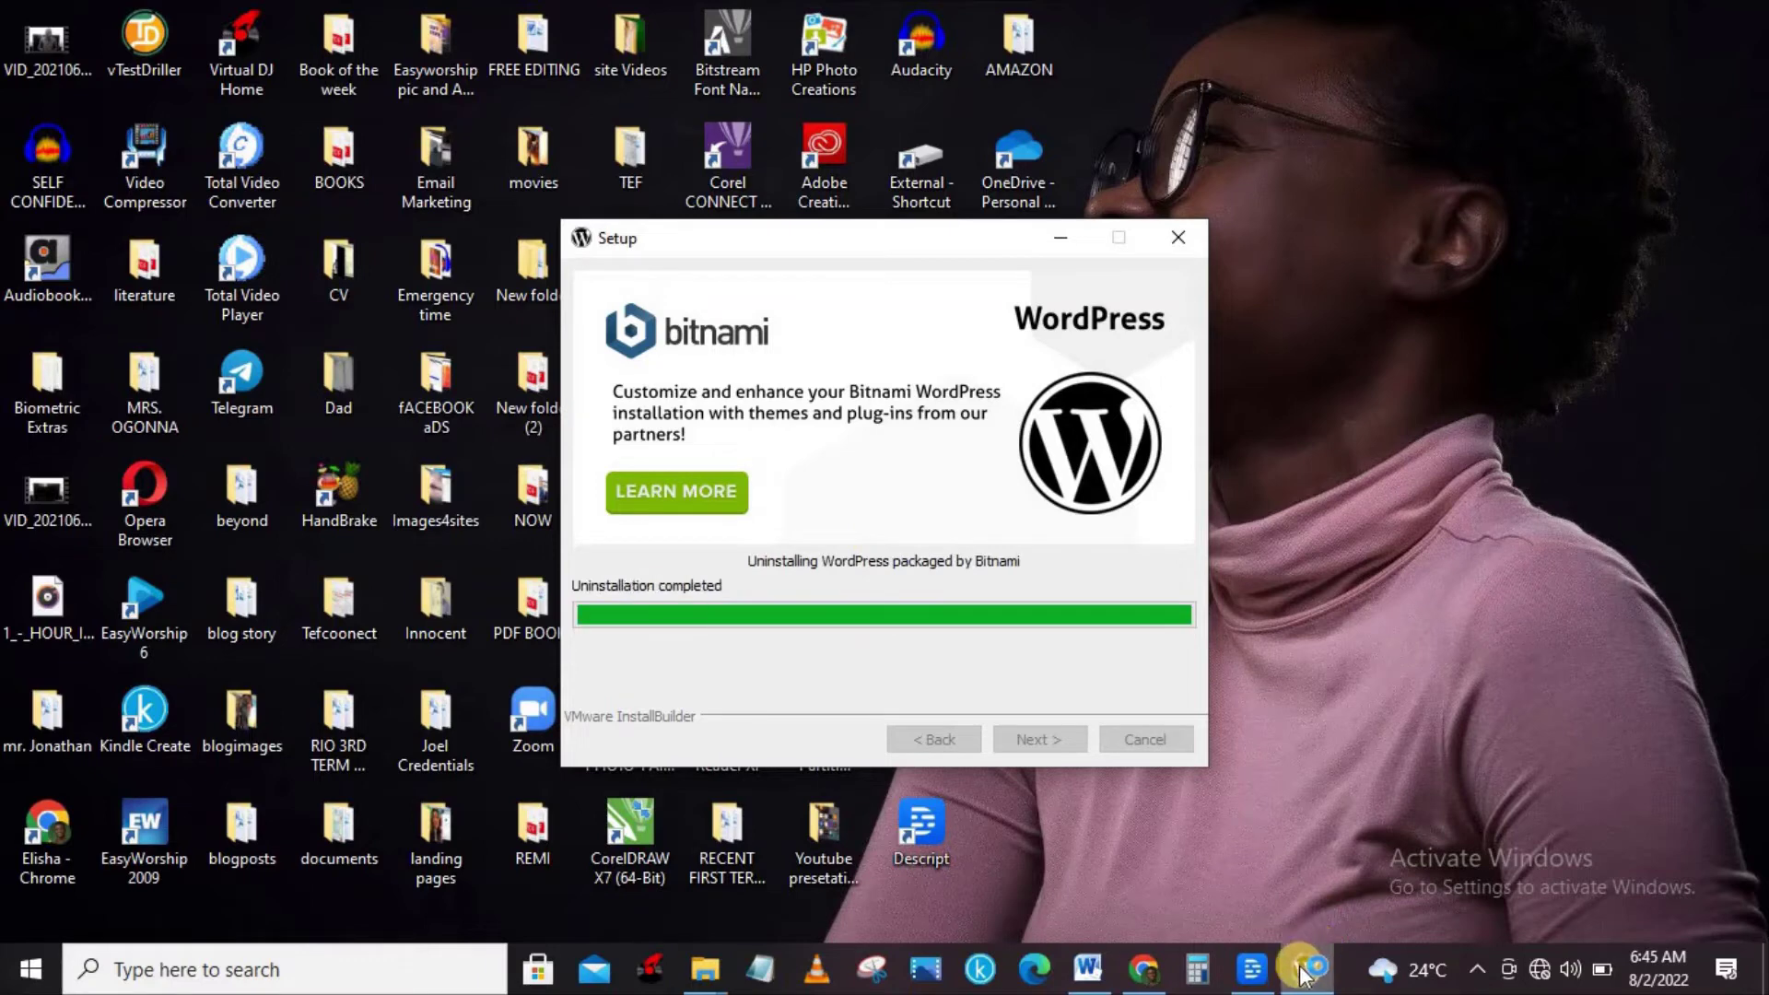
pyautogui.moveTo(1307, 968)
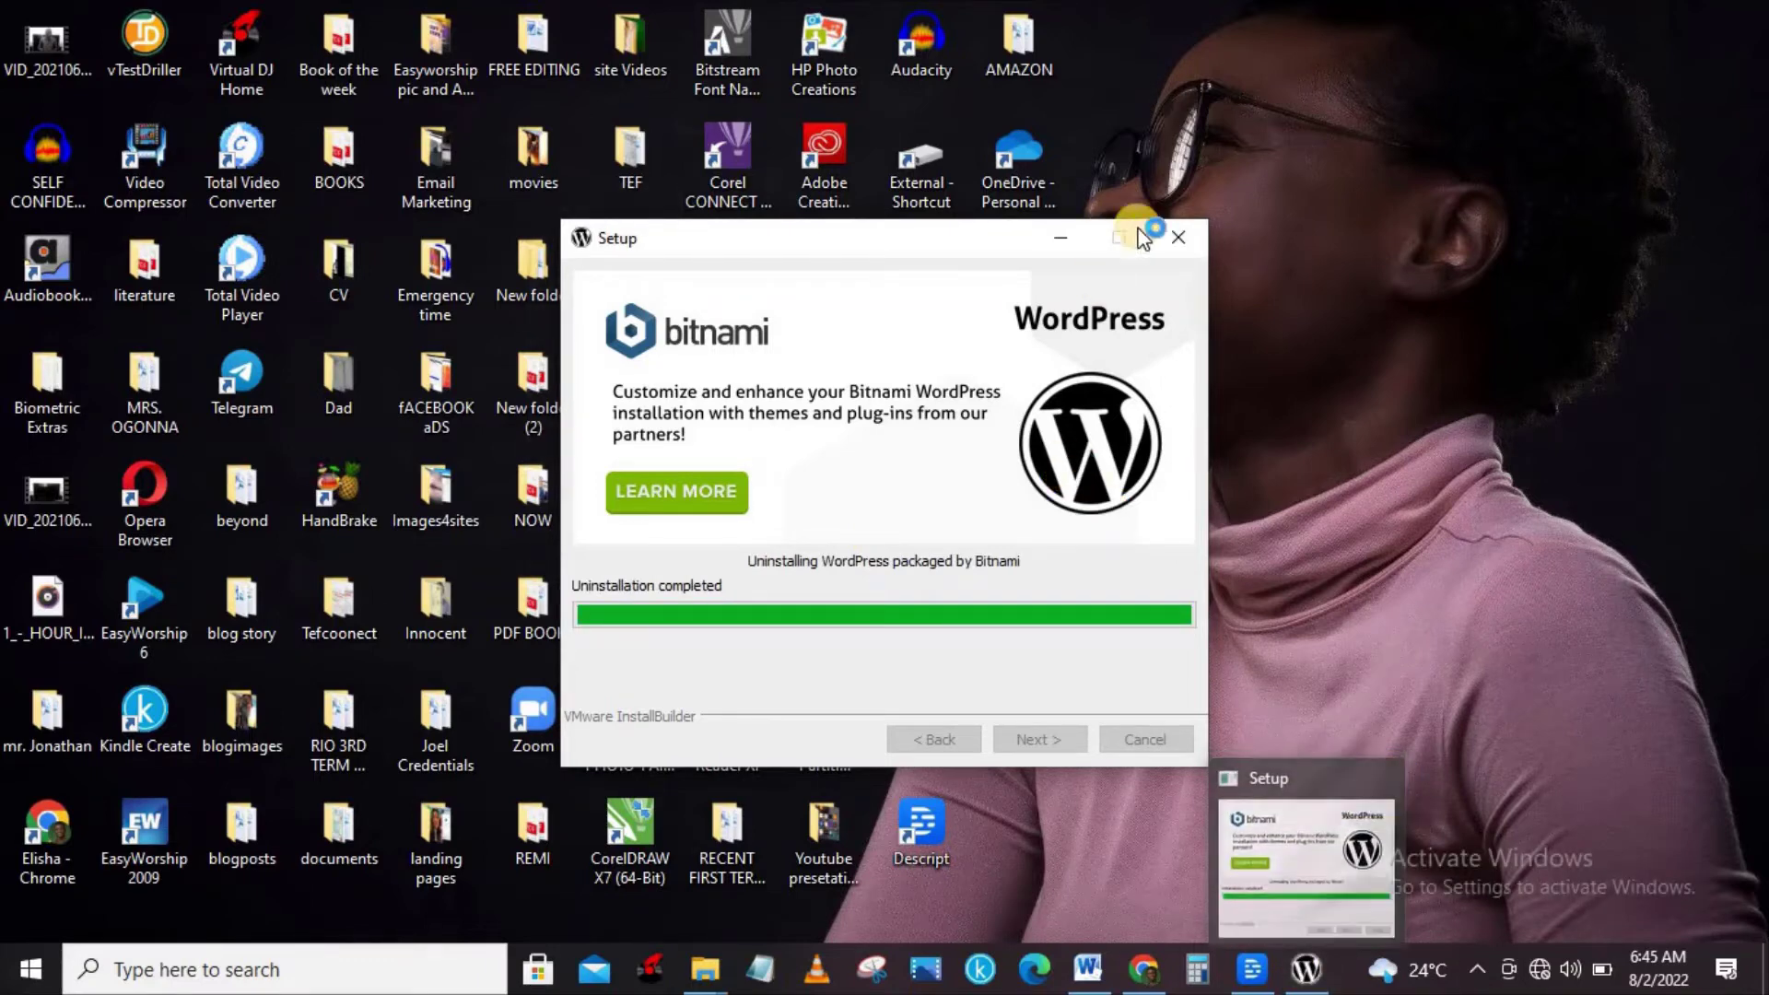
pyautogui.click(1180, 239)
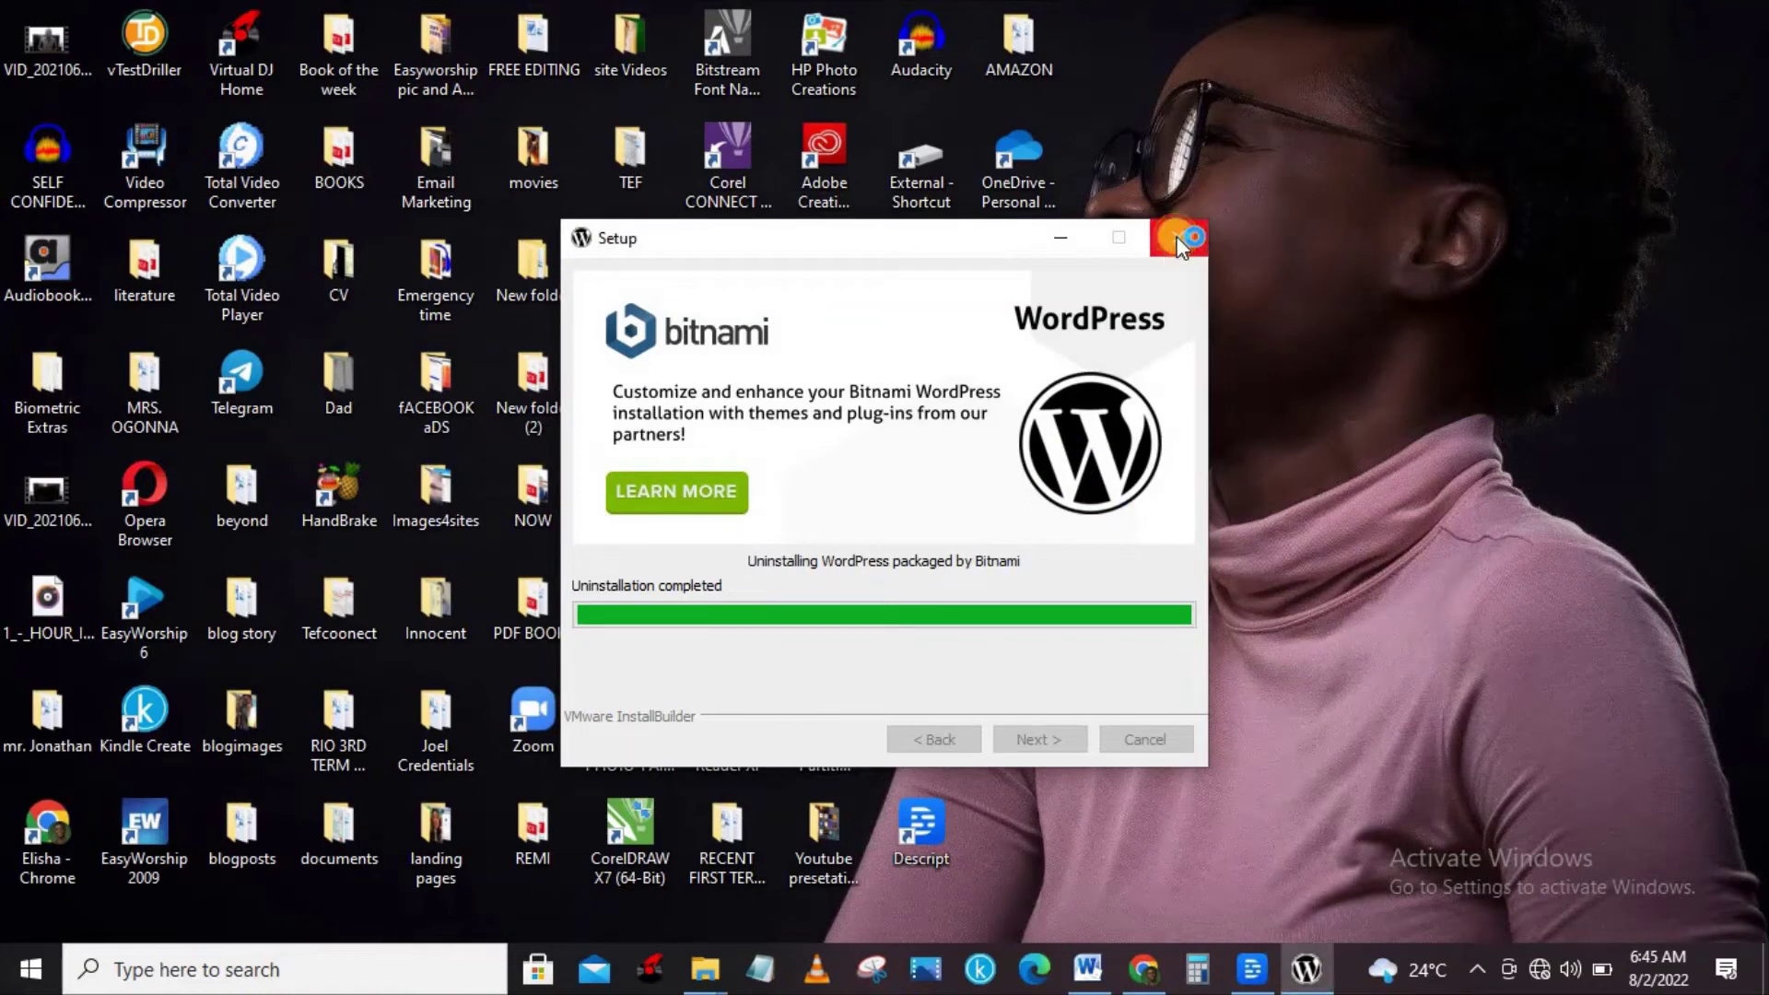
# Search Windows for 'bitnam' and launch the WordPress packaged by Bitnami 5.9.1-0 Manager Tool.
pyautogui.click(198, 976)
pyautogui.write('bit')
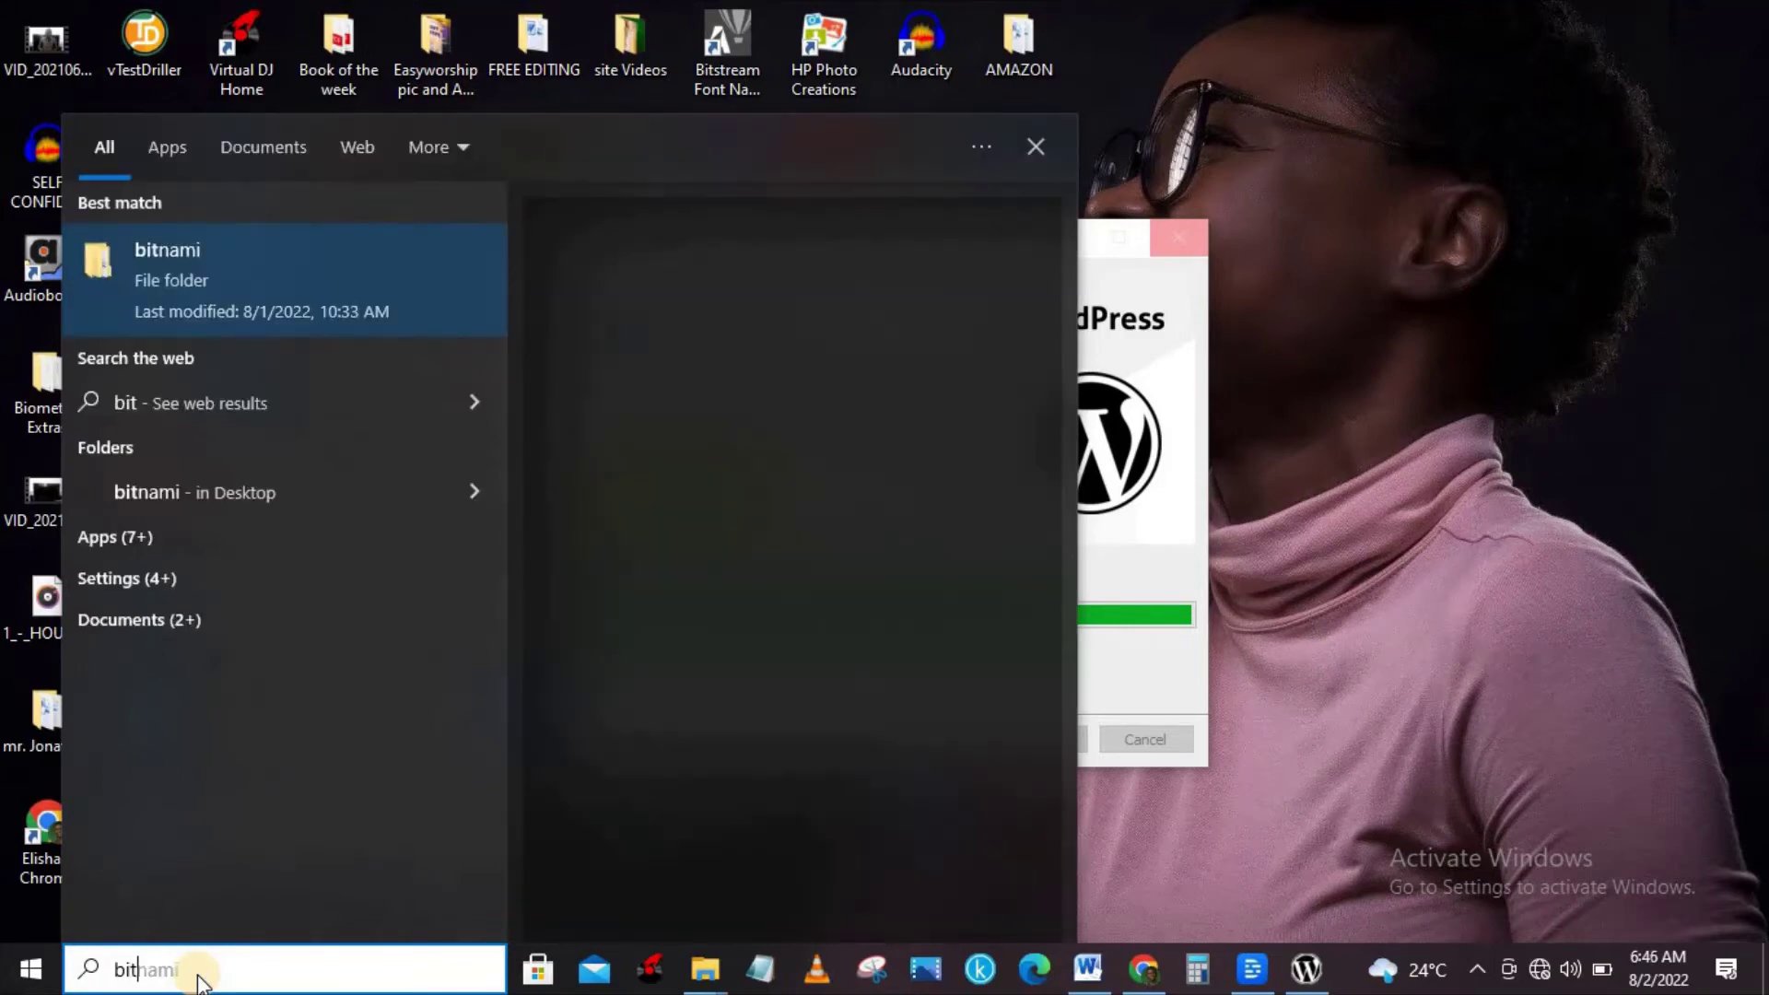
pyautogui.write('nam')
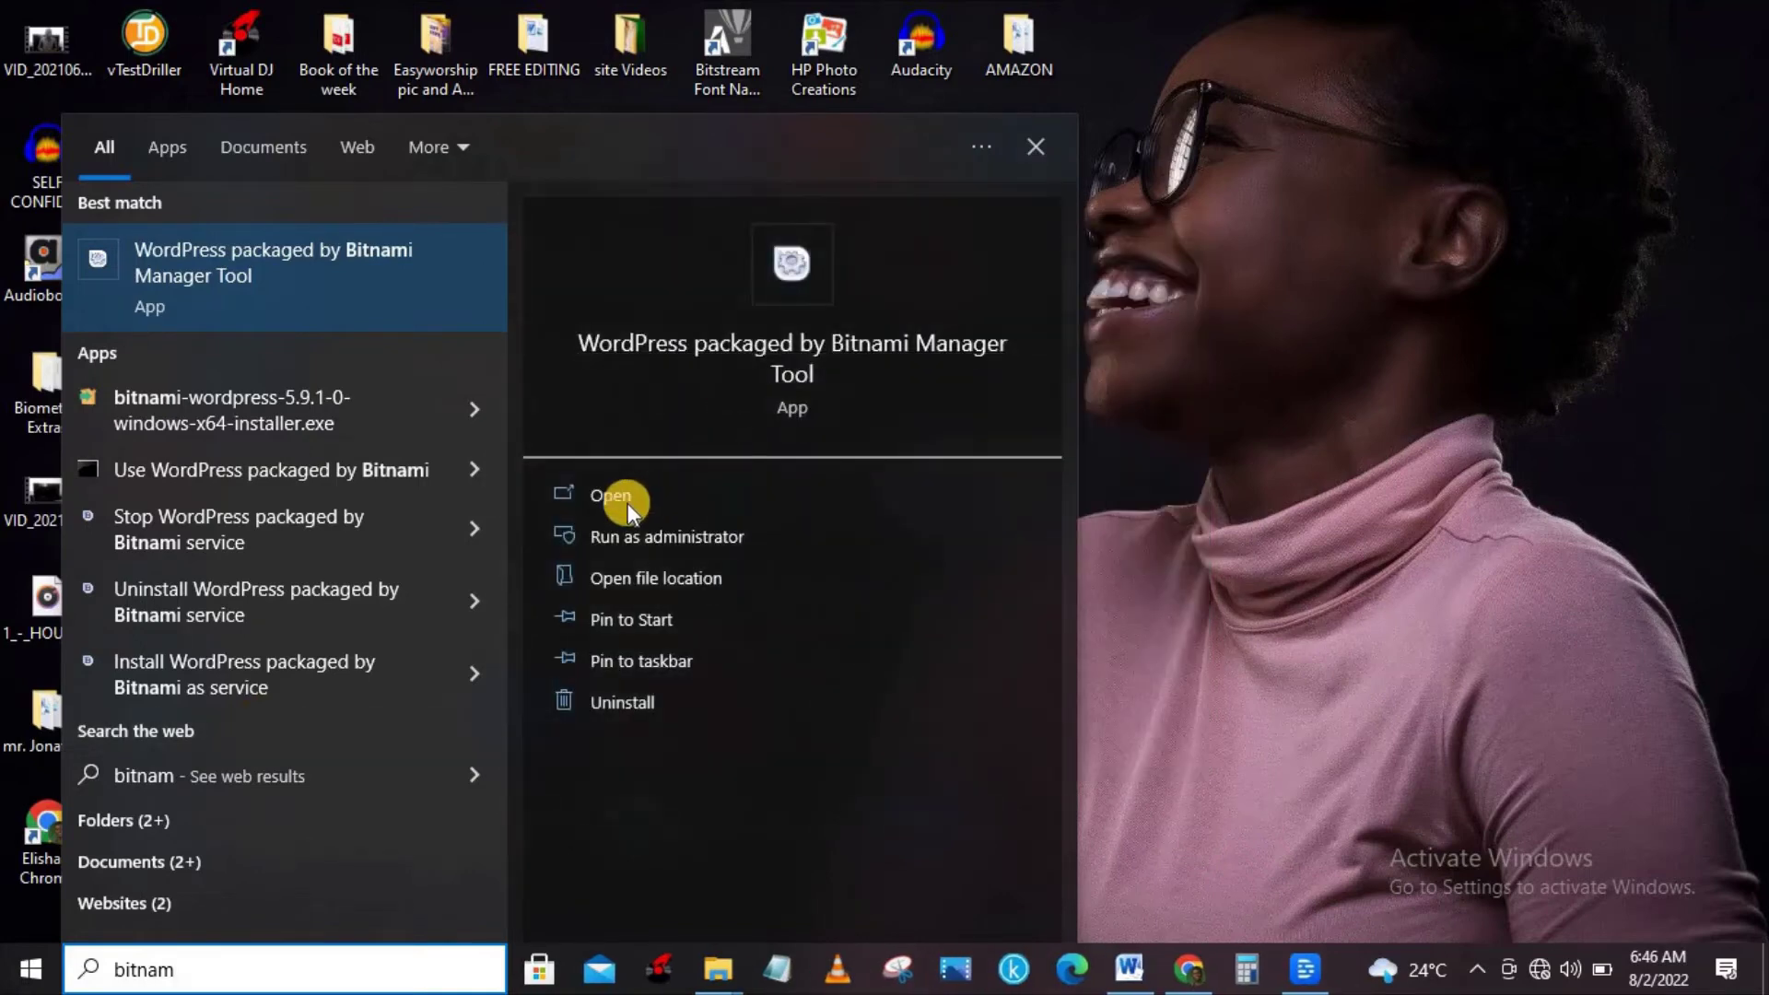
pyautogui.click(623, 503)
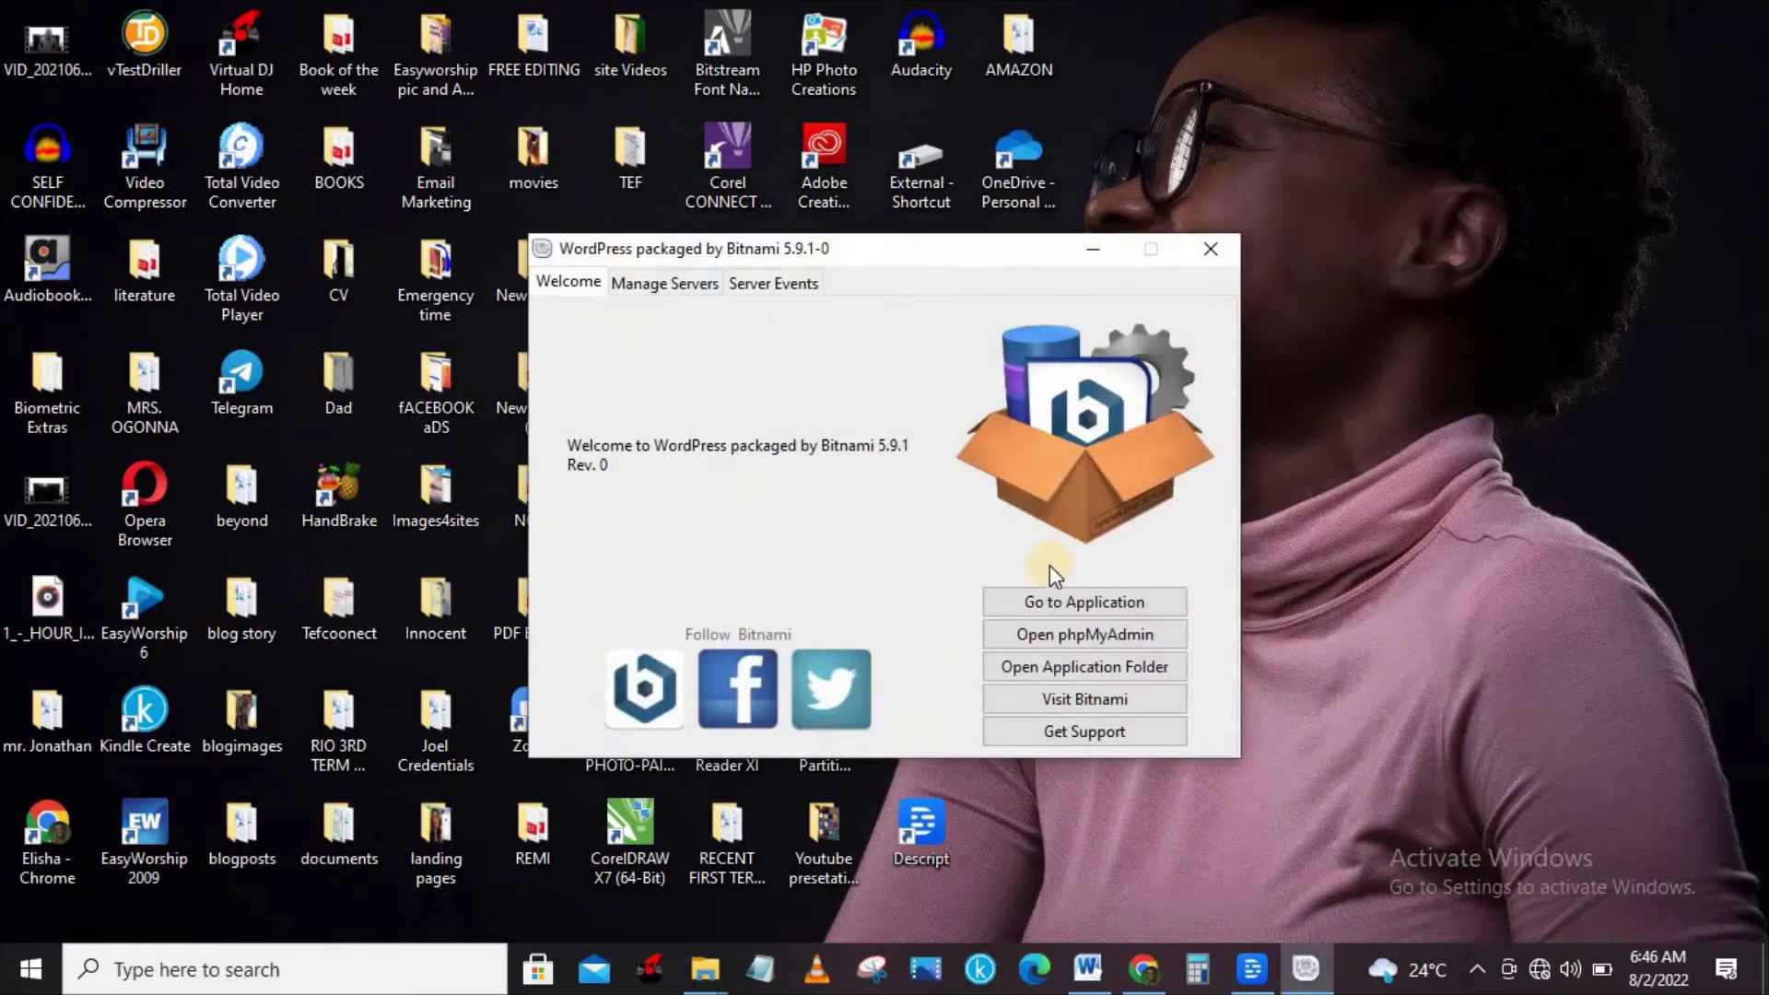
# Go to the application from the Manager Tool's Welcome tab to open localhost in the browser.
pyautogui.click(1071, 601)
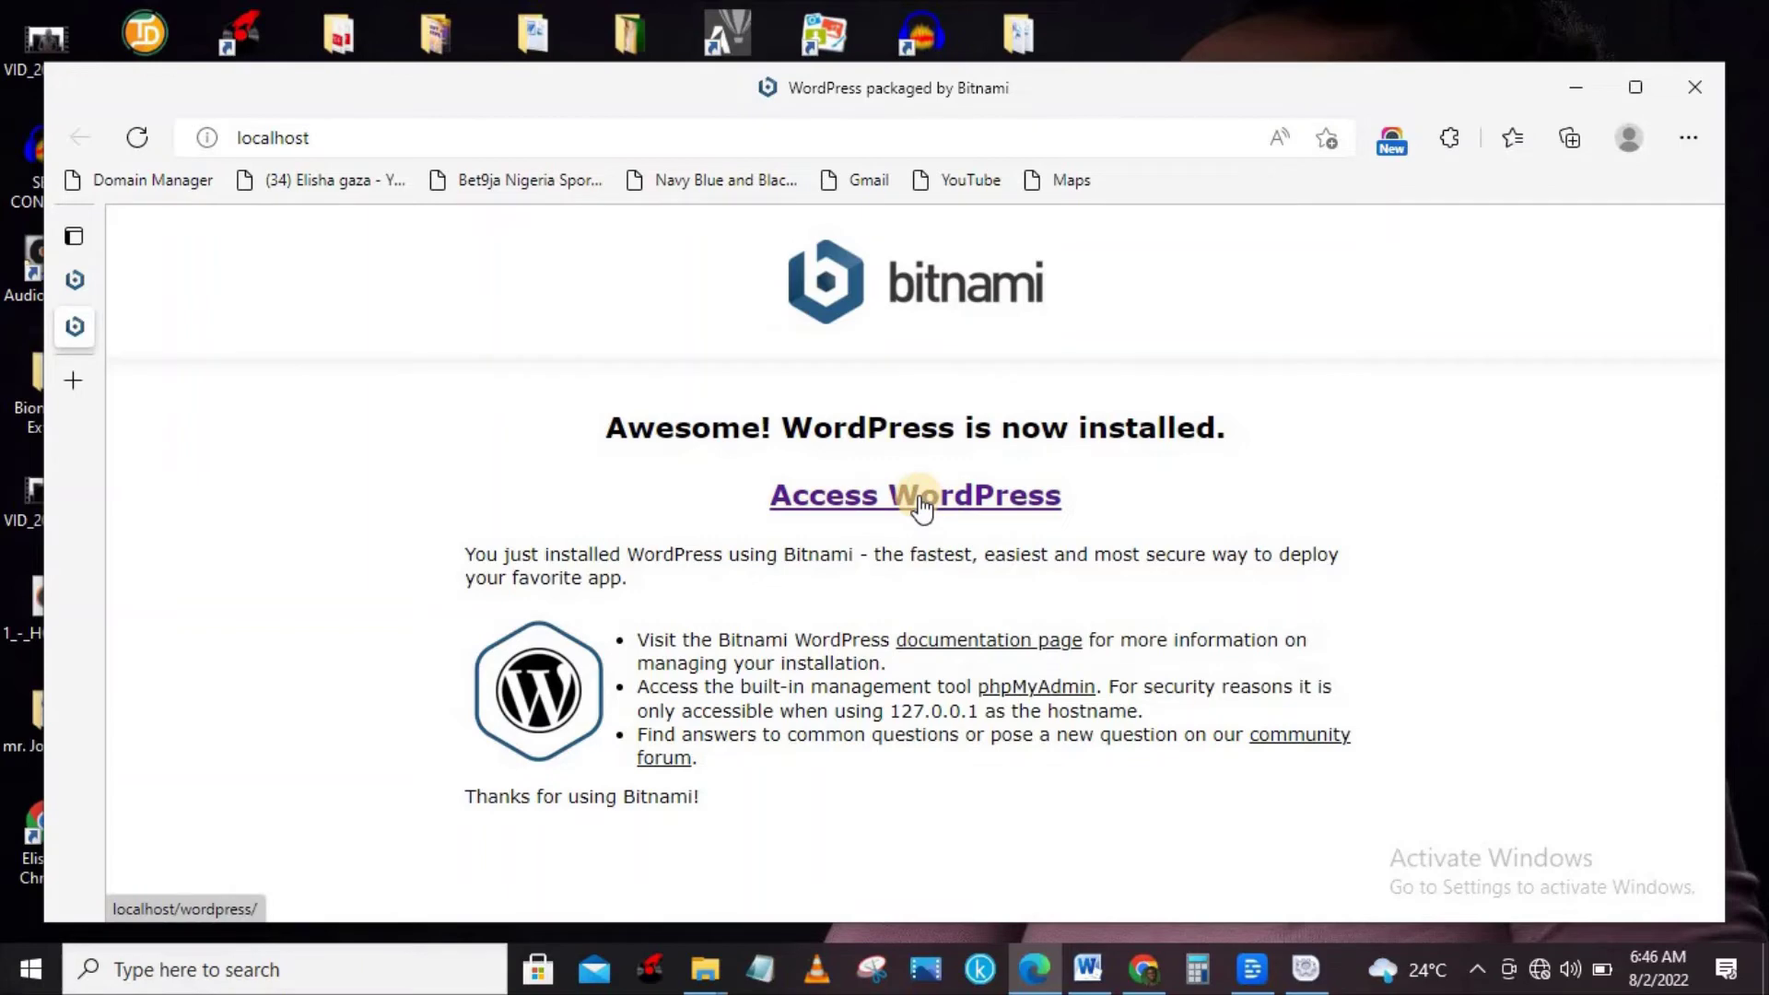
# Maximize Edge and copy the Access WordPress link address.
pyautogui.click(1659, 93)
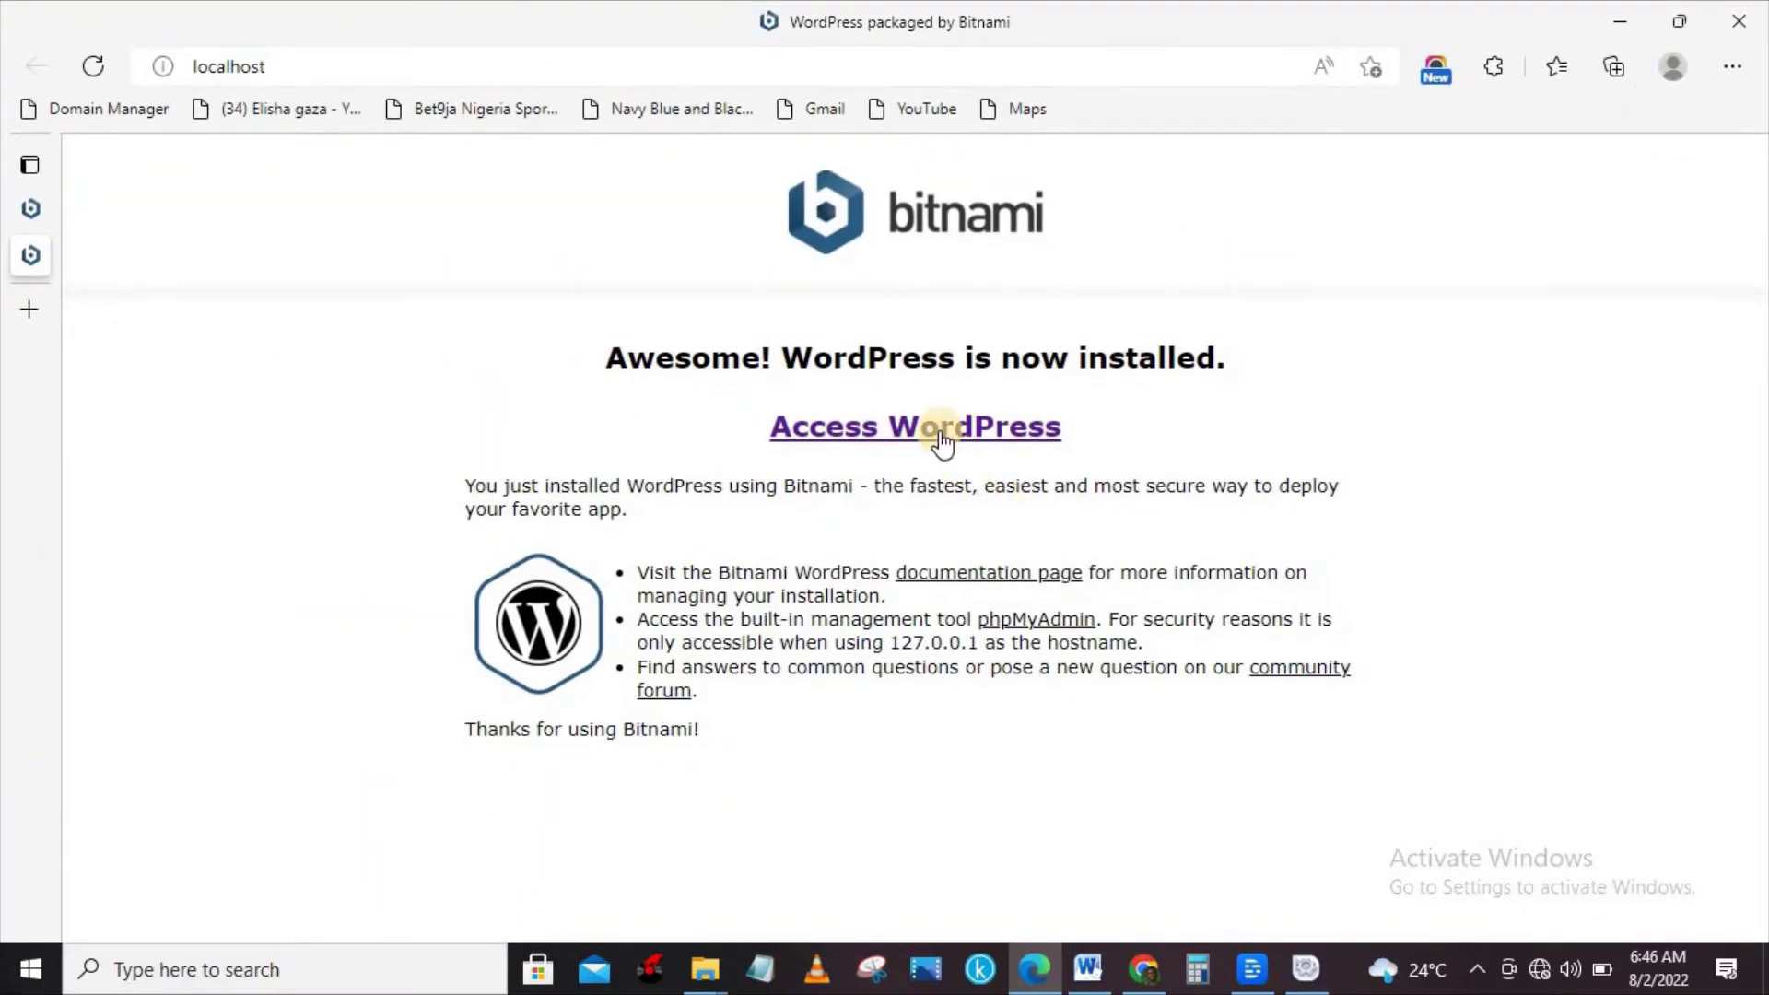
pyautogui.rightClick(940, 429)
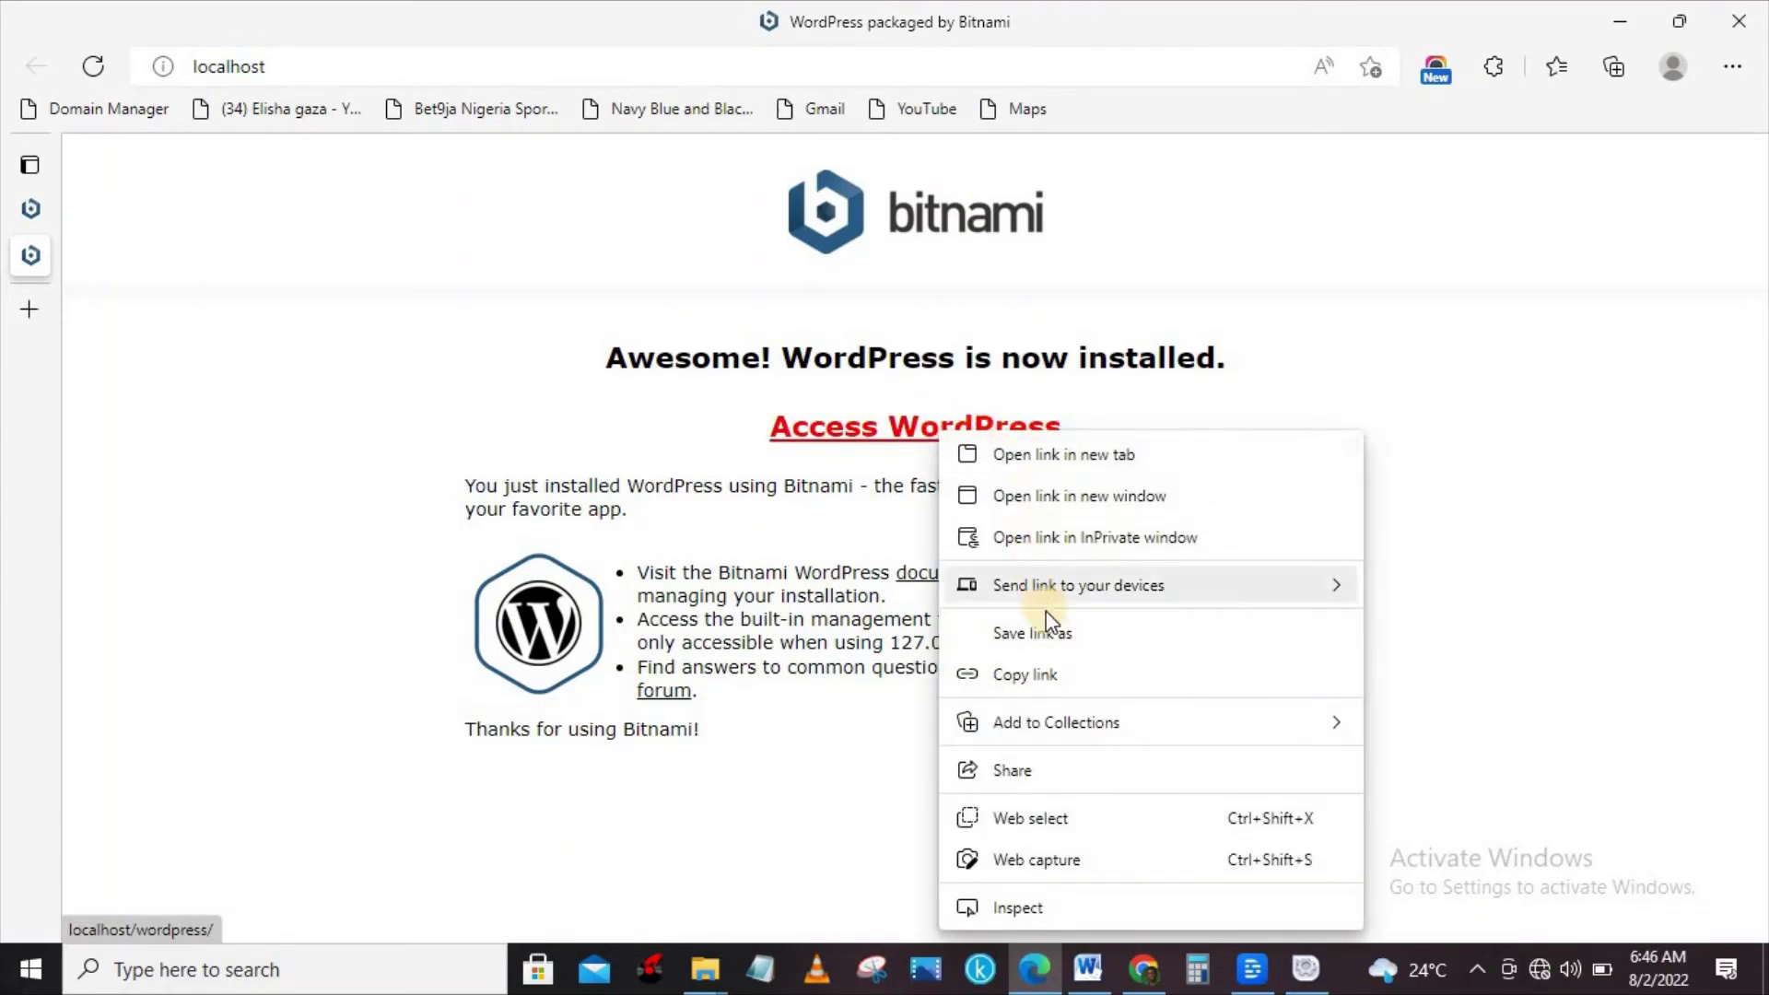
pyautogui.click(1030, 673)
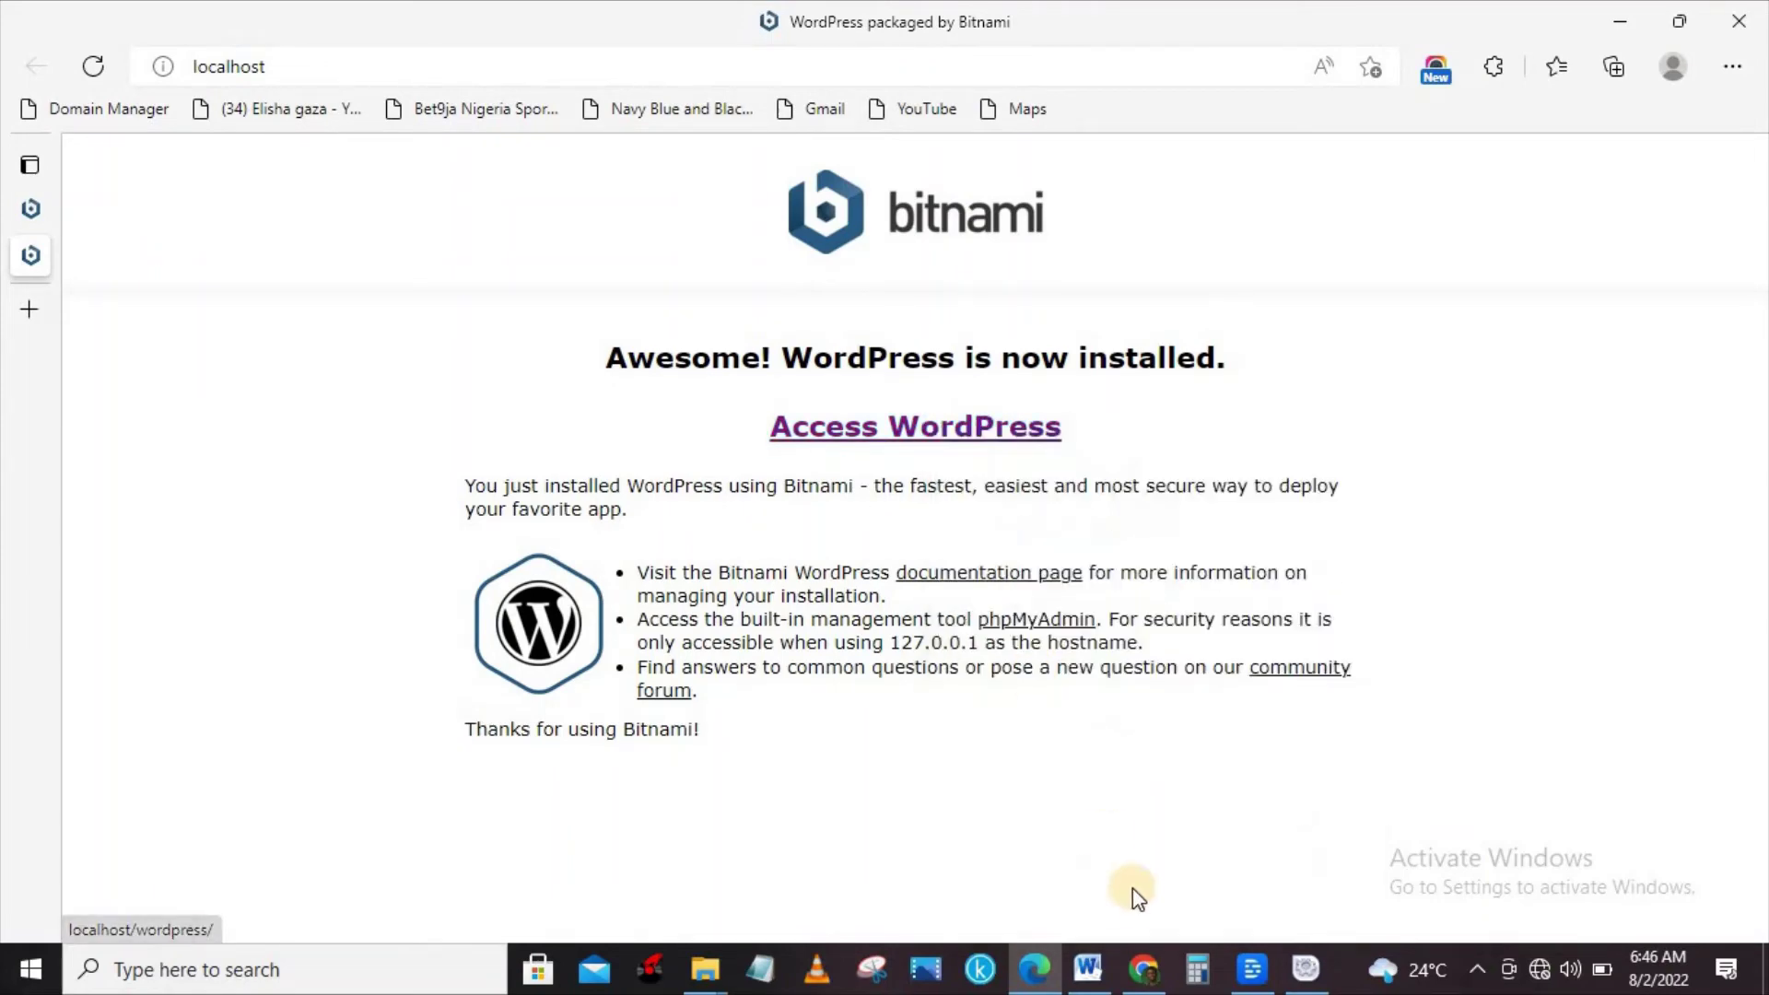
# Load the copied localhost/wordpress/ address in a new Chrome tab and scroll its Hello world! home page.
pyautogui.click(1147, 969)
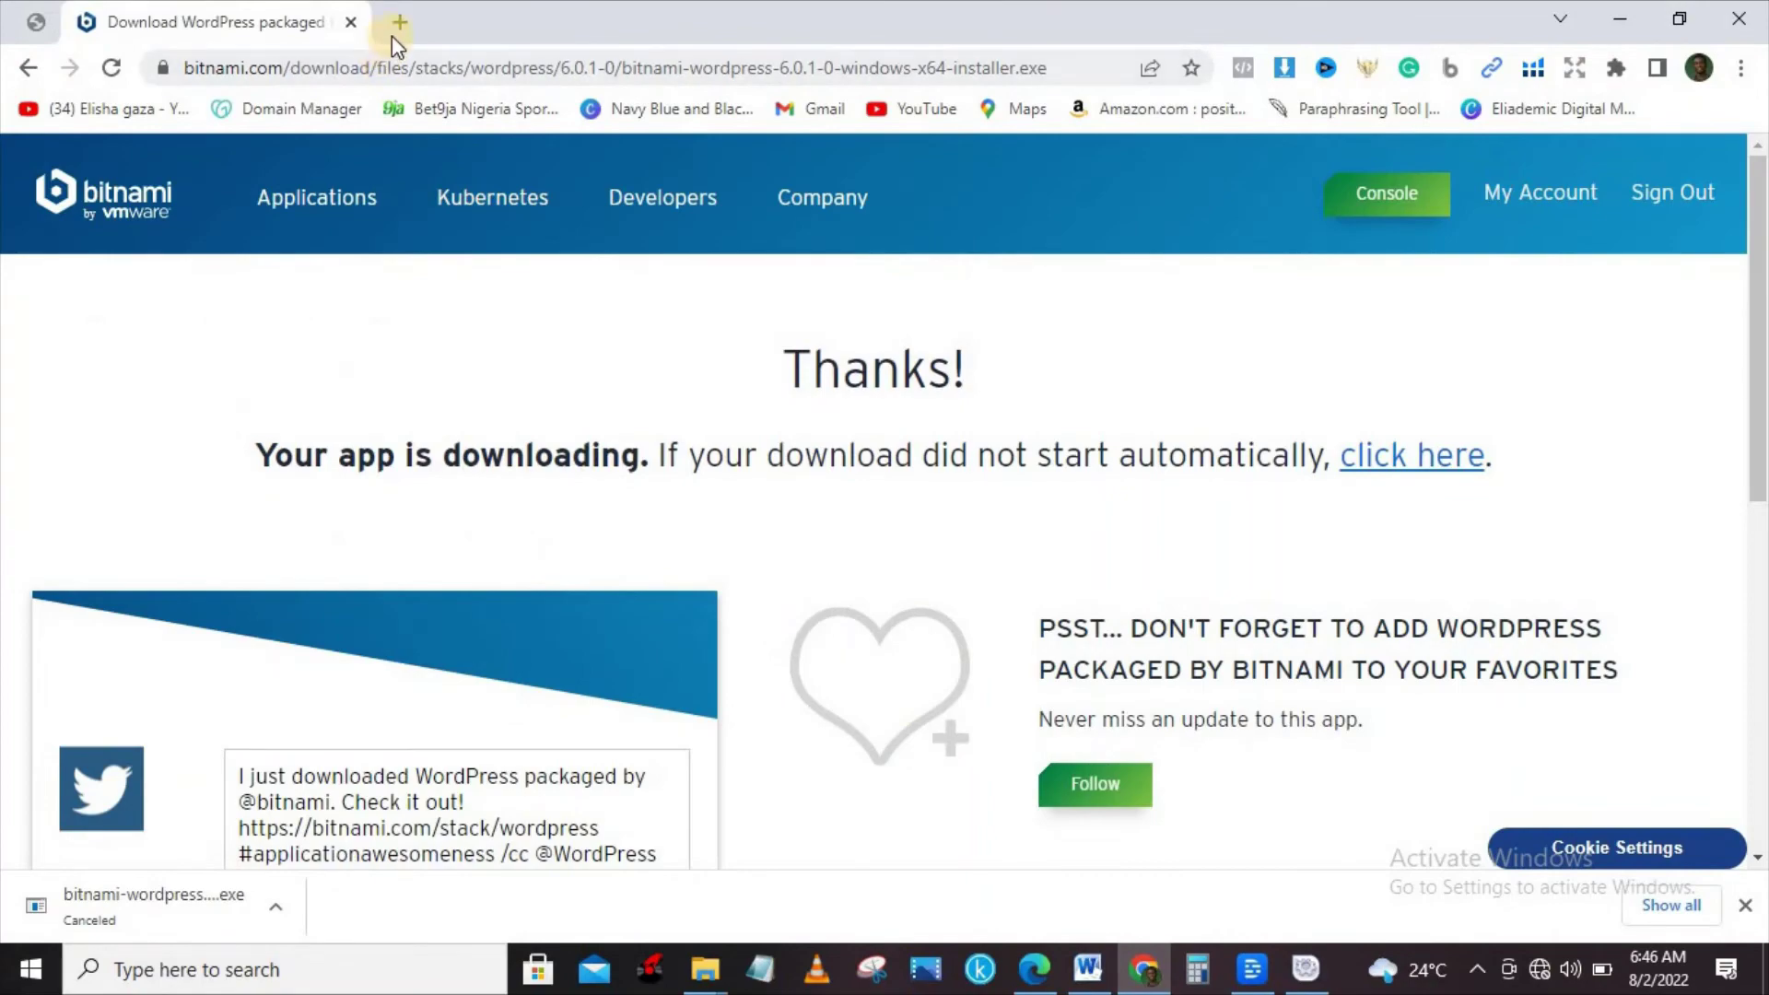
pyautogui.click(394, 35)
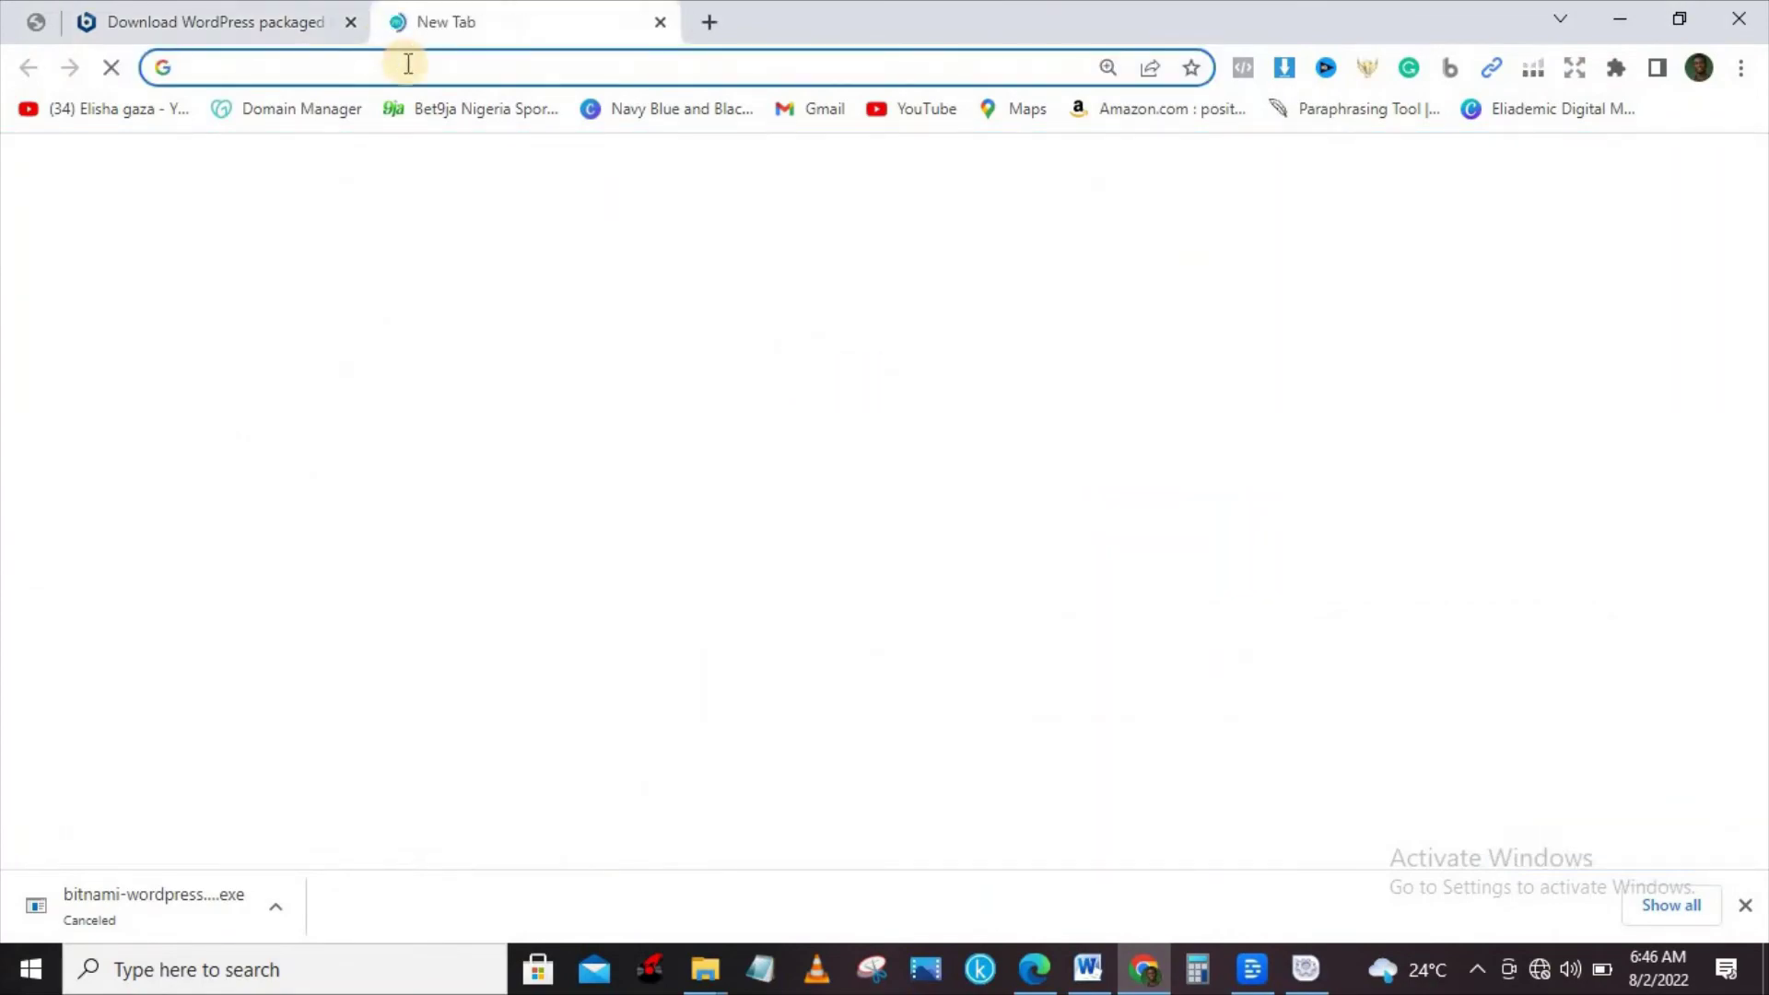
pyautogui.hotkey('ctrl', 'v')
pyautogui.press('Return')
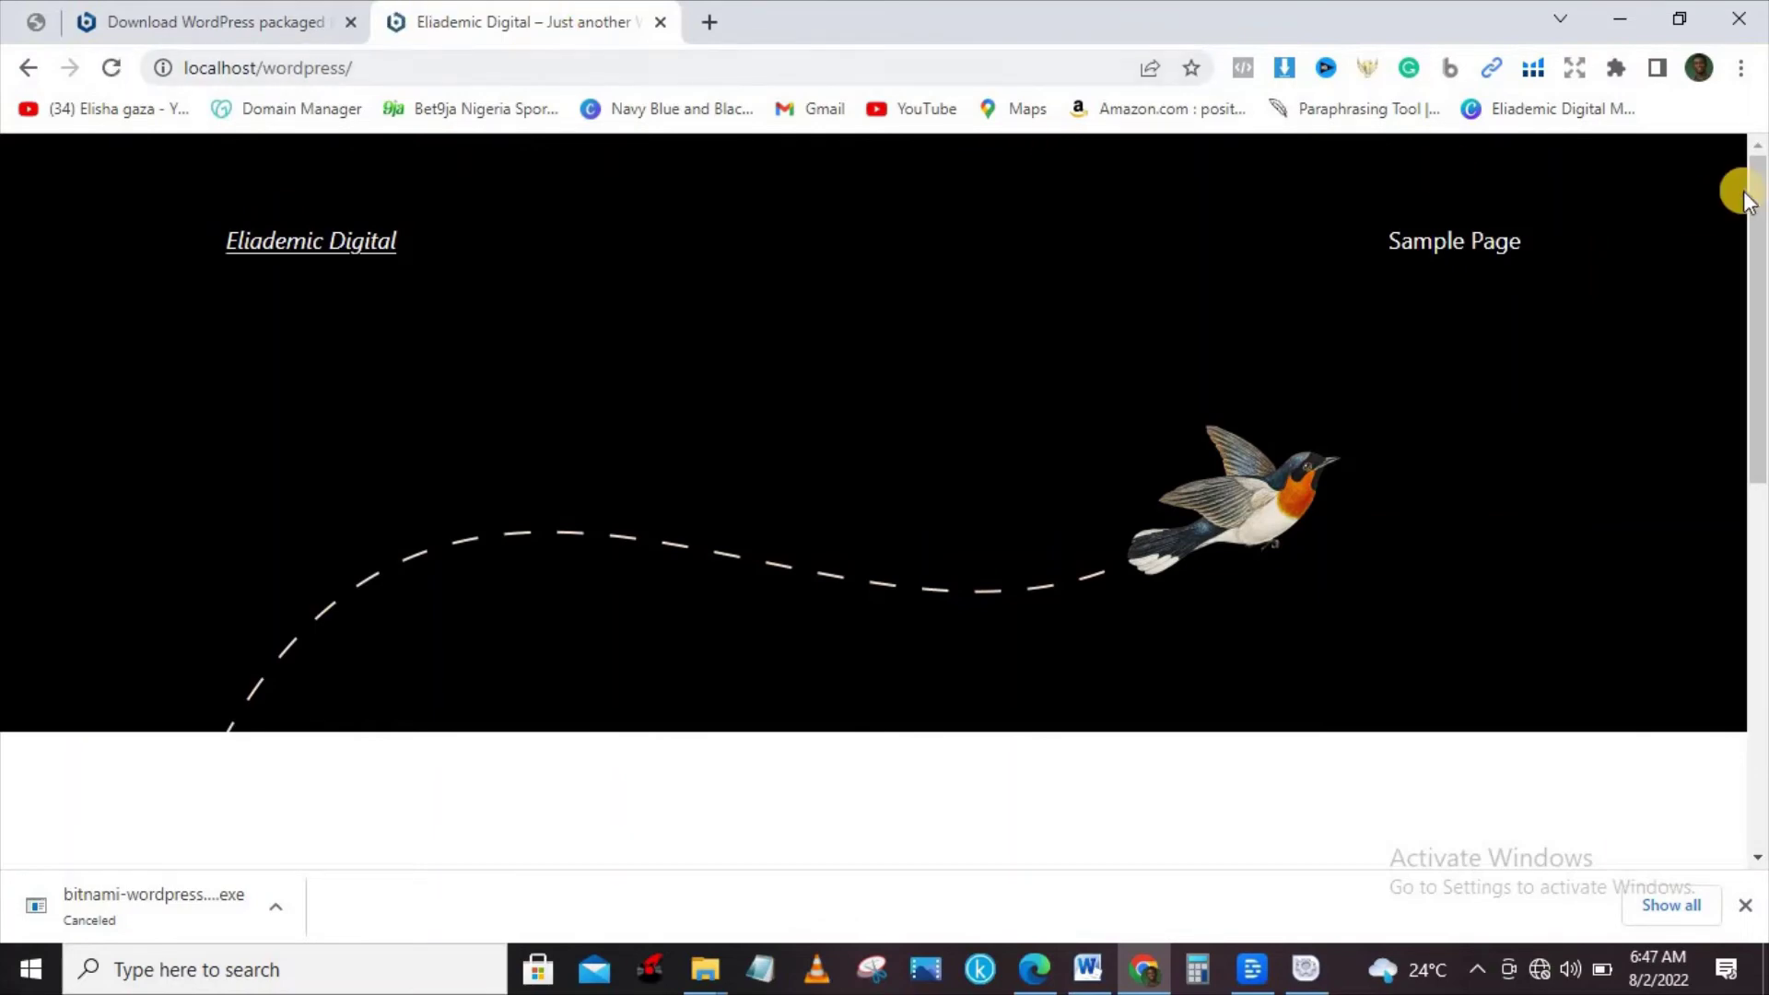
pyautogui.moveTo(1760, 205); pyautogui.dragTo(1760, 424)
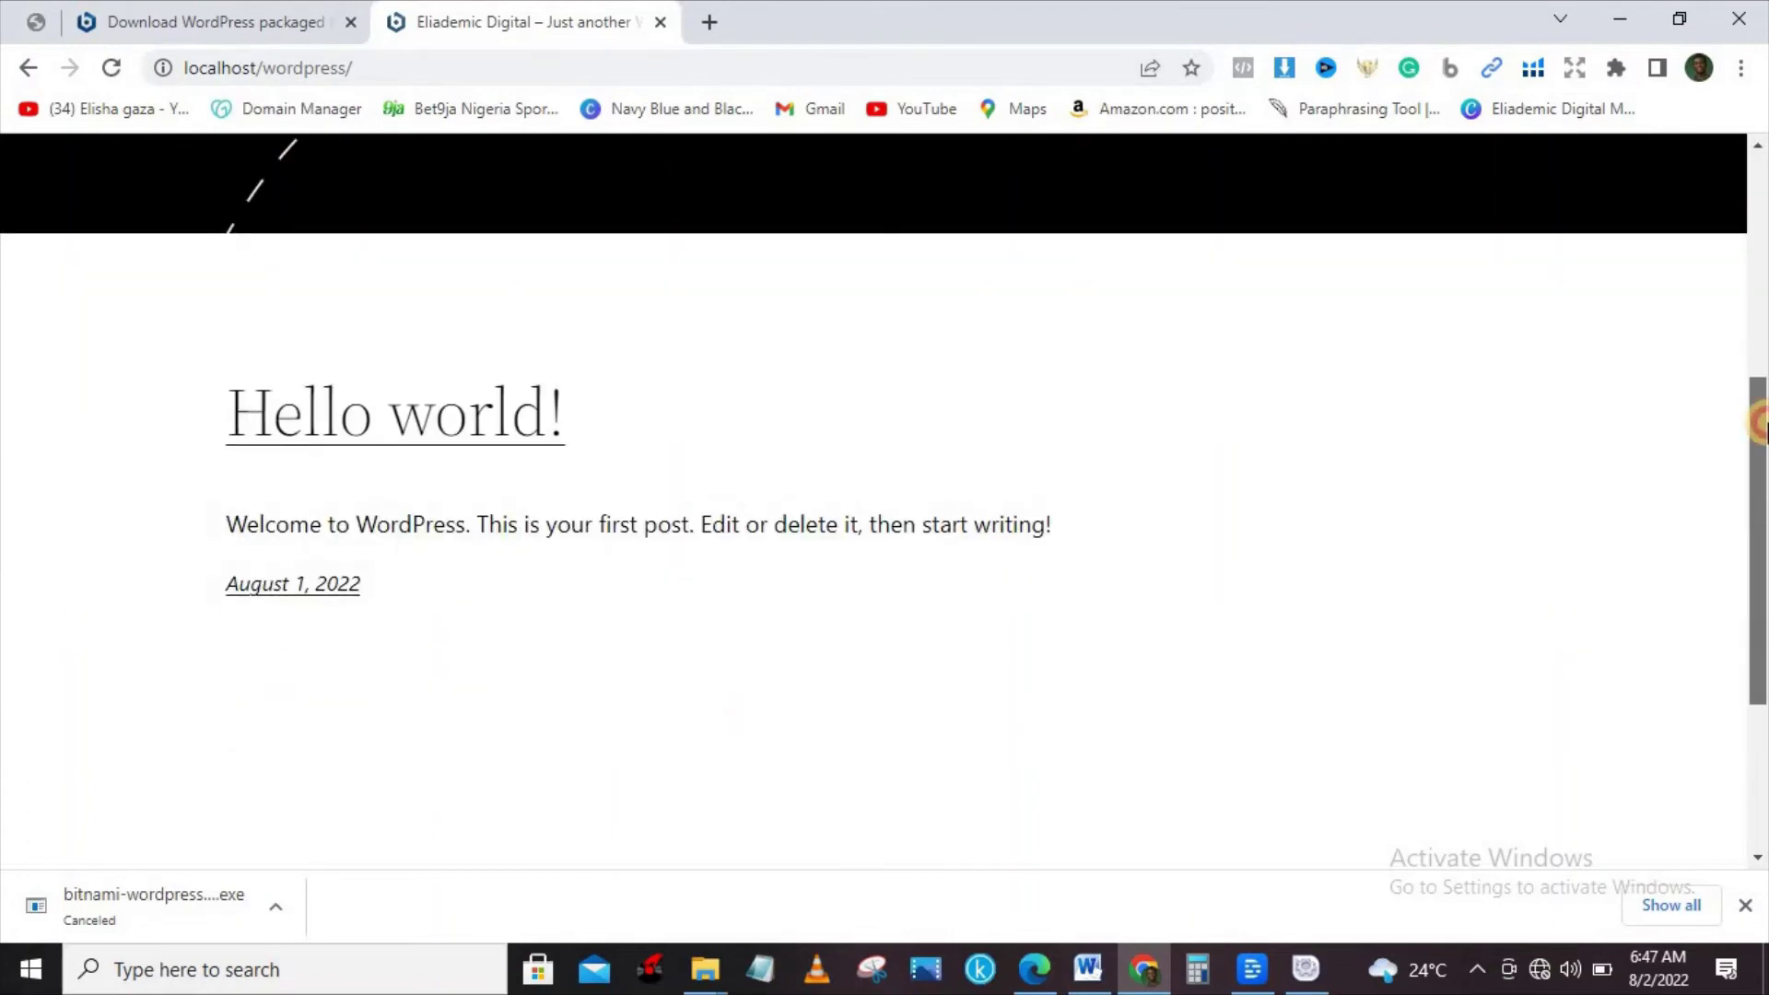
pyautogui.moveTo(1760, 424); pyautogui.dragTo(1729, 83)
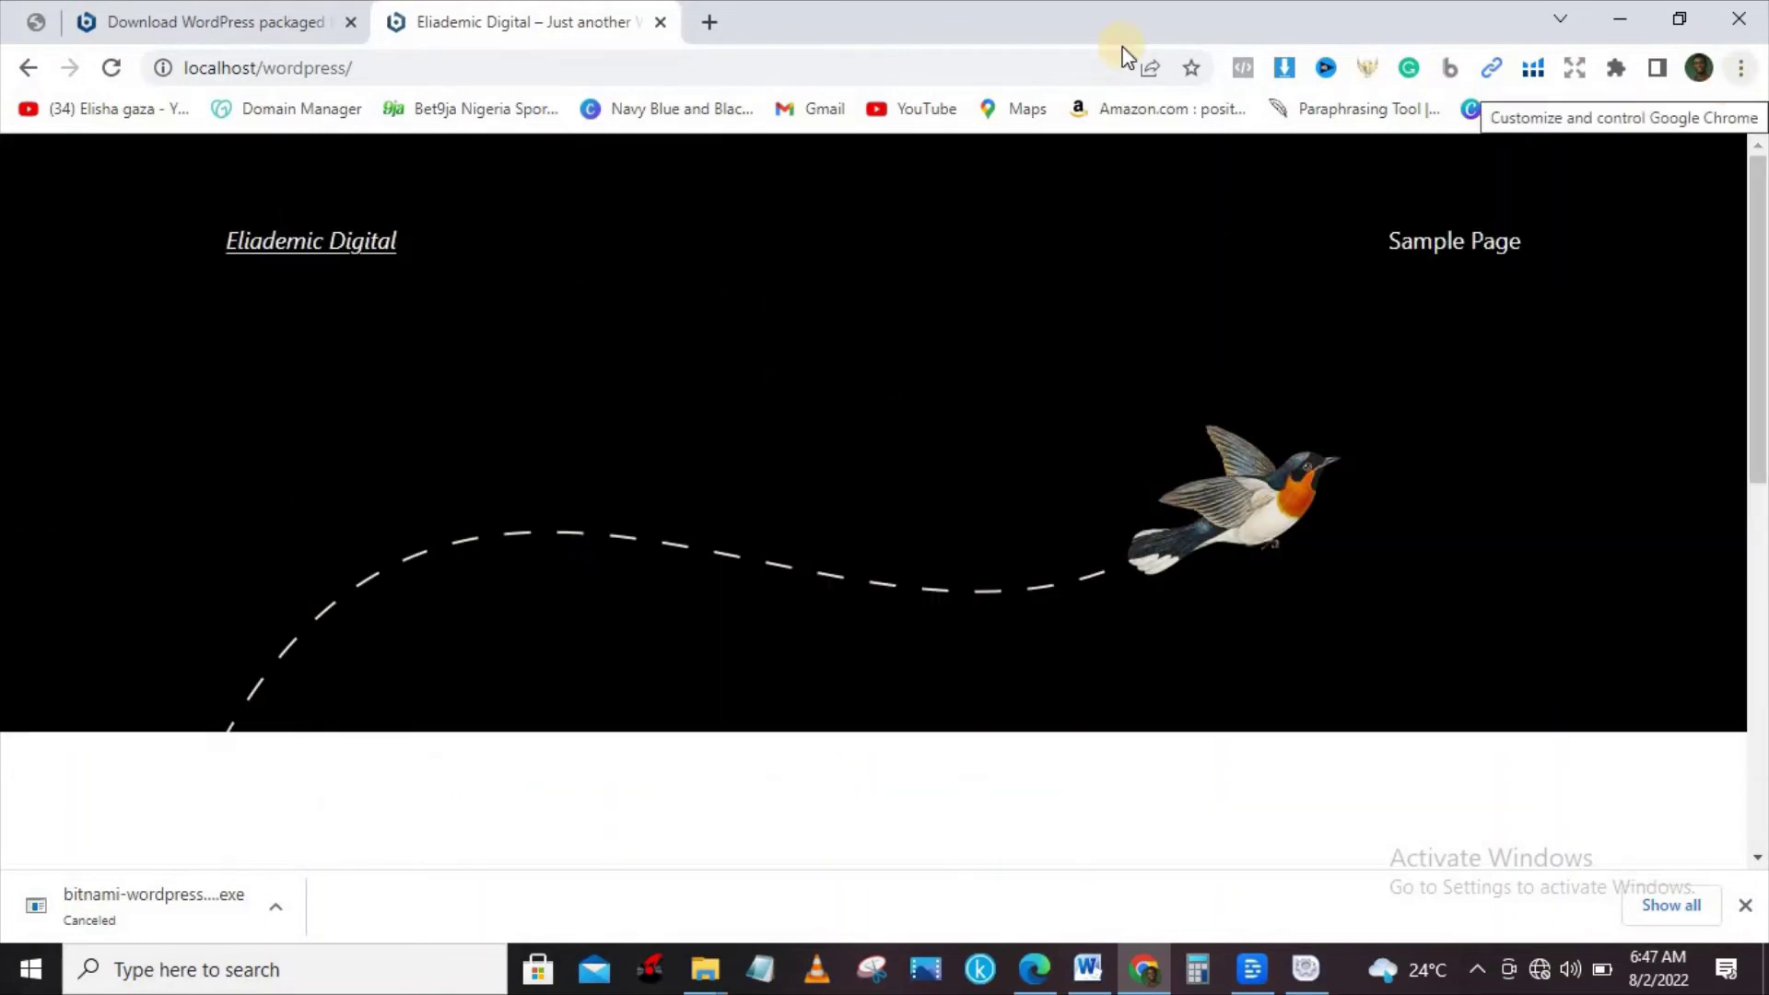
pyautogui.click(497, 73)
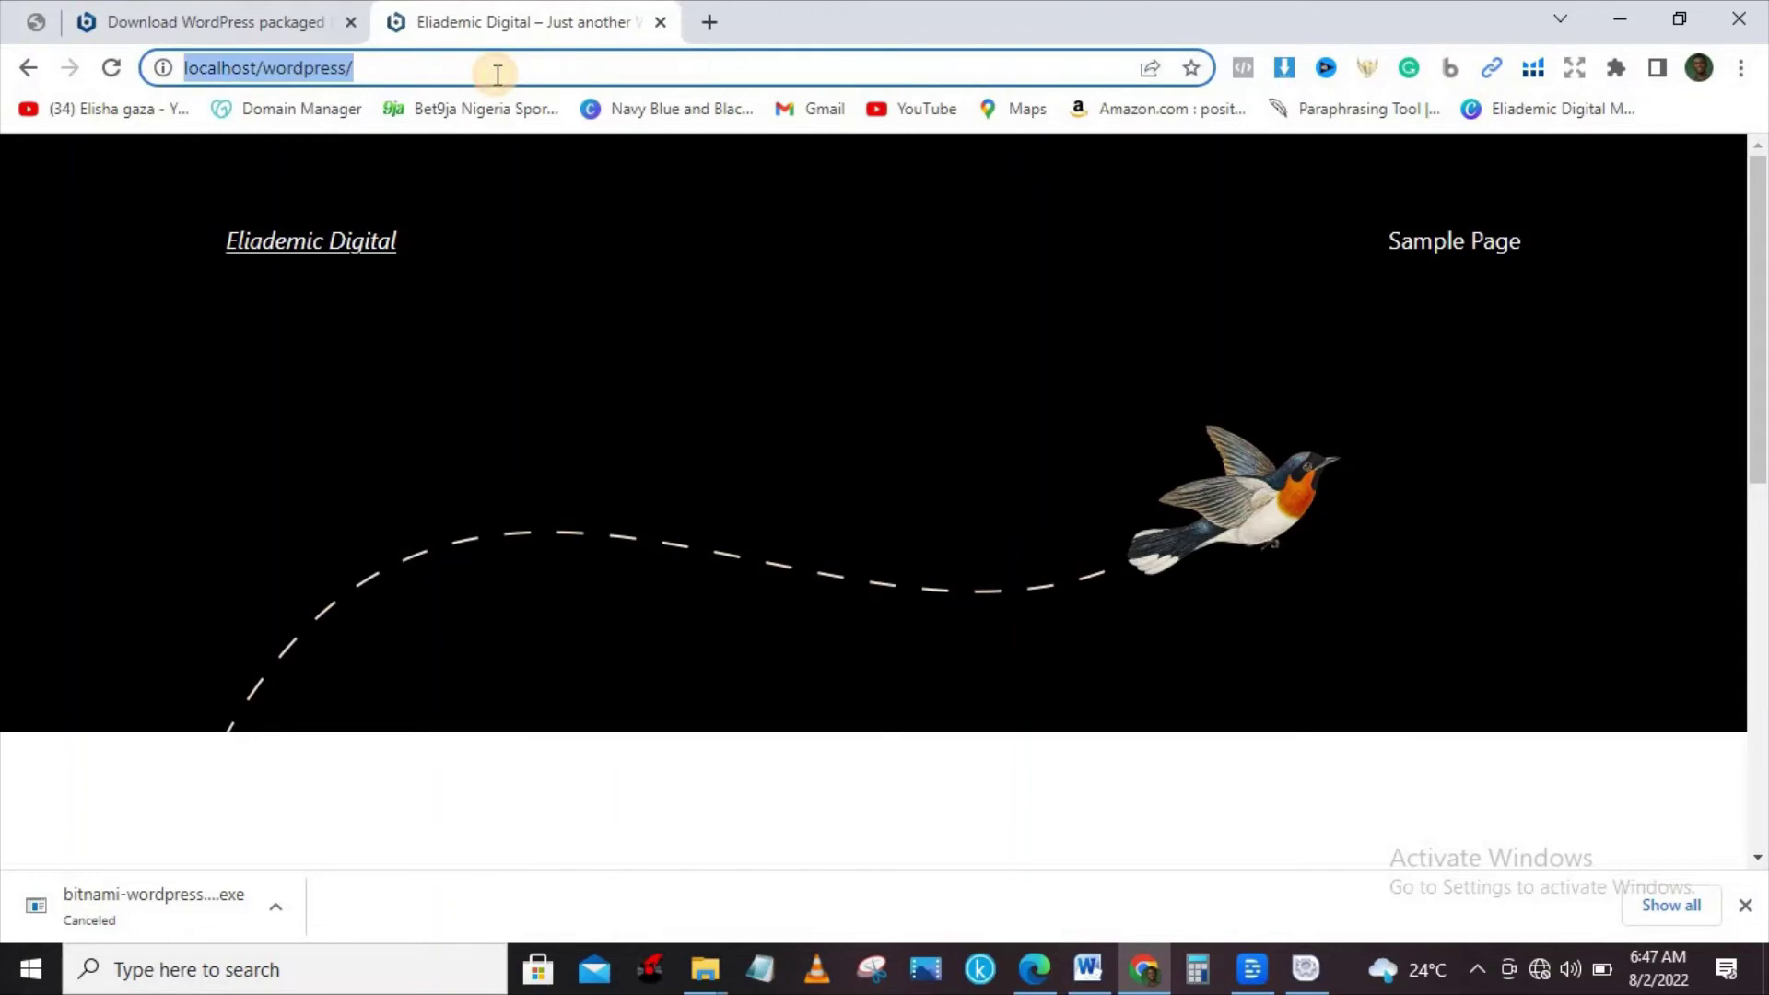
# Append 'login' to the site address to reach the WordPress login page.
pyautogui.click(497, 74)
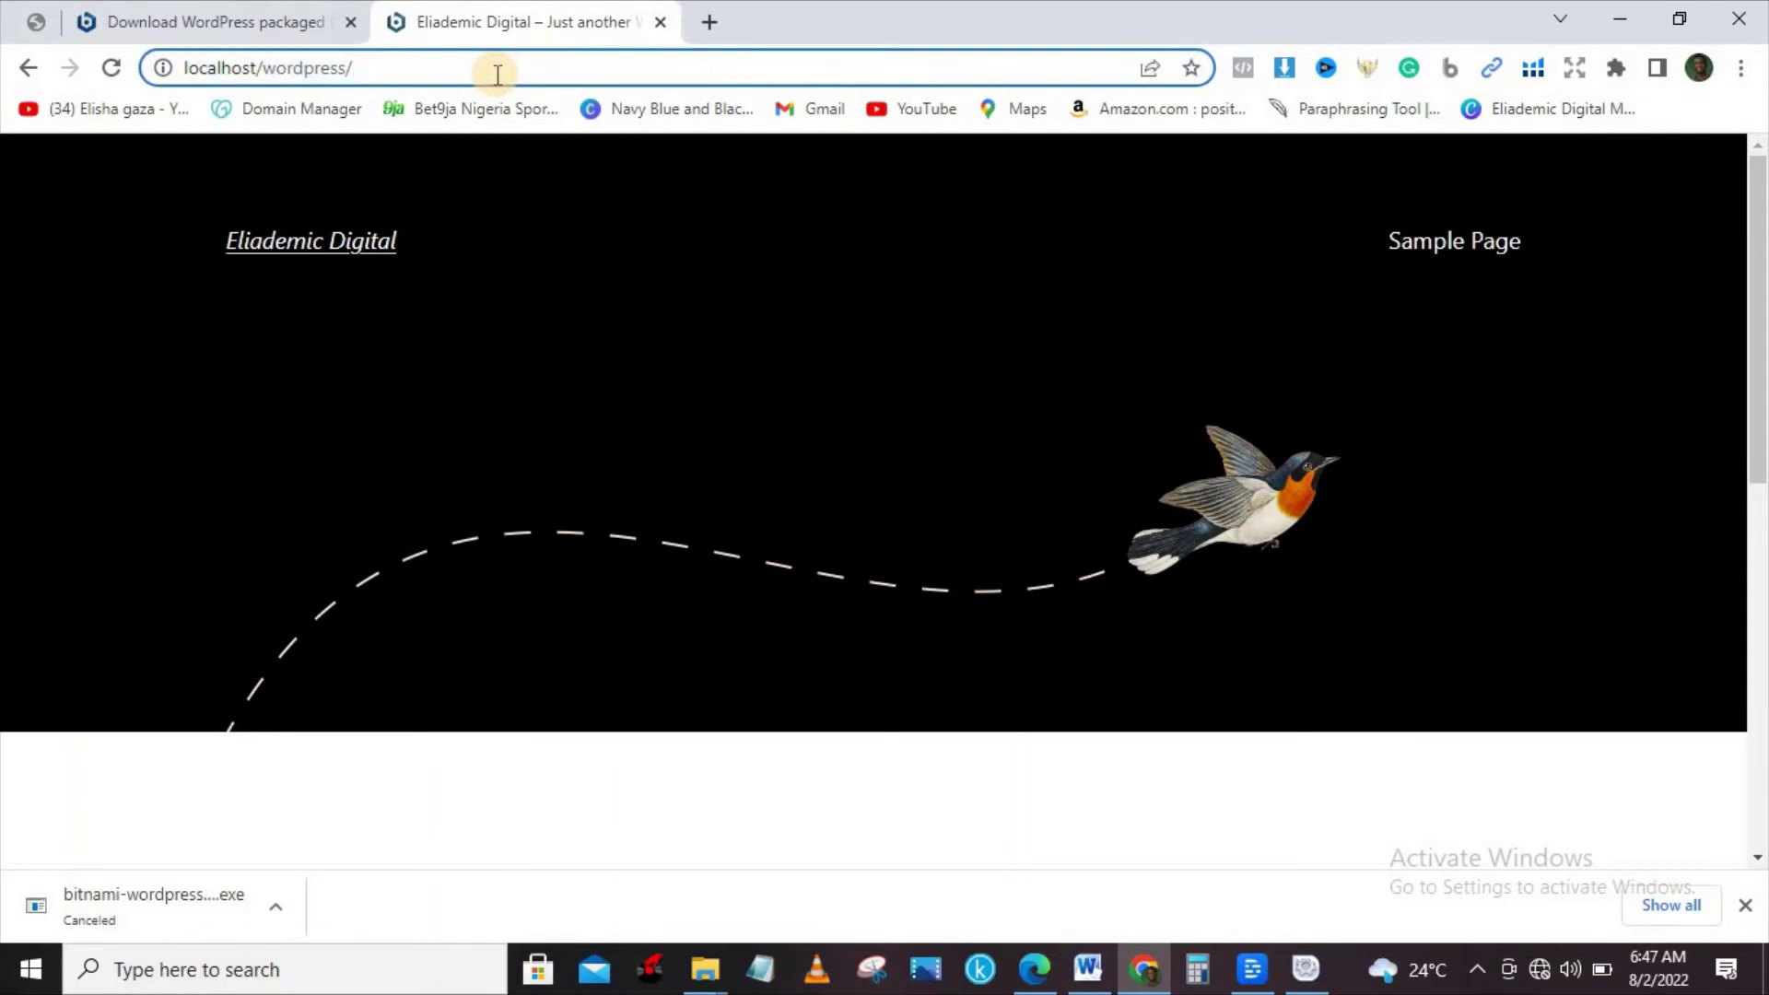
pyautogui.write('login')
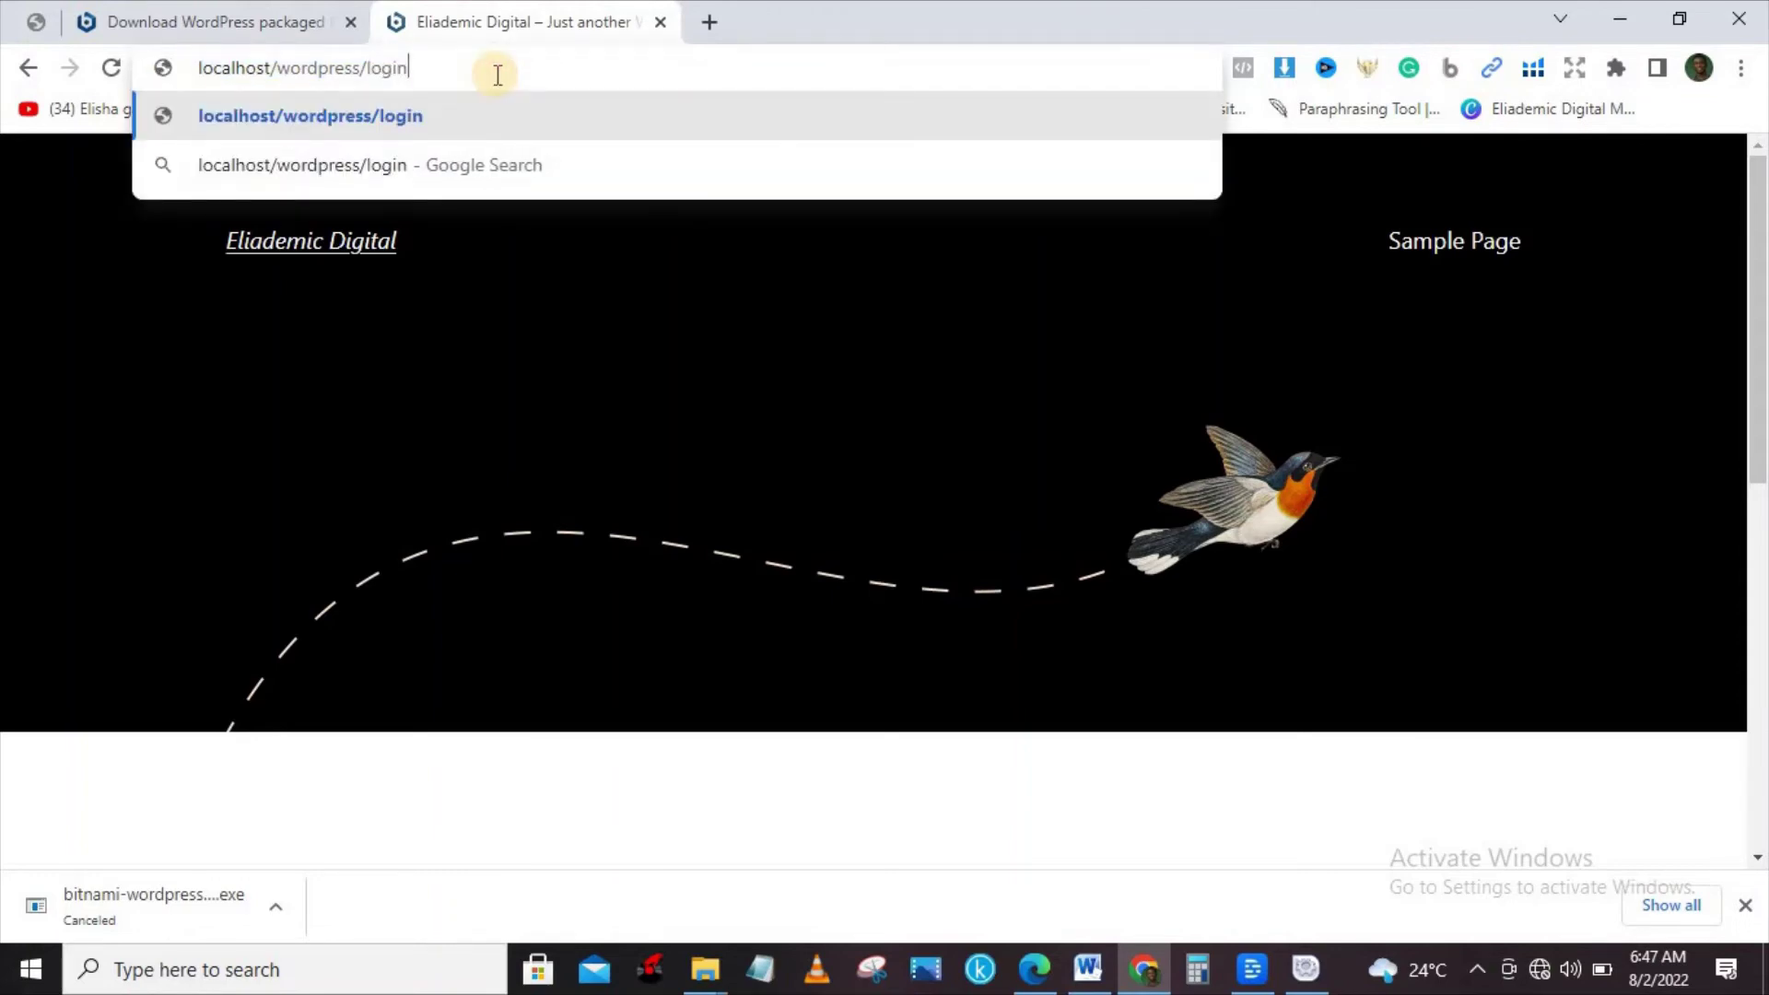
pyautogui.press('Return')
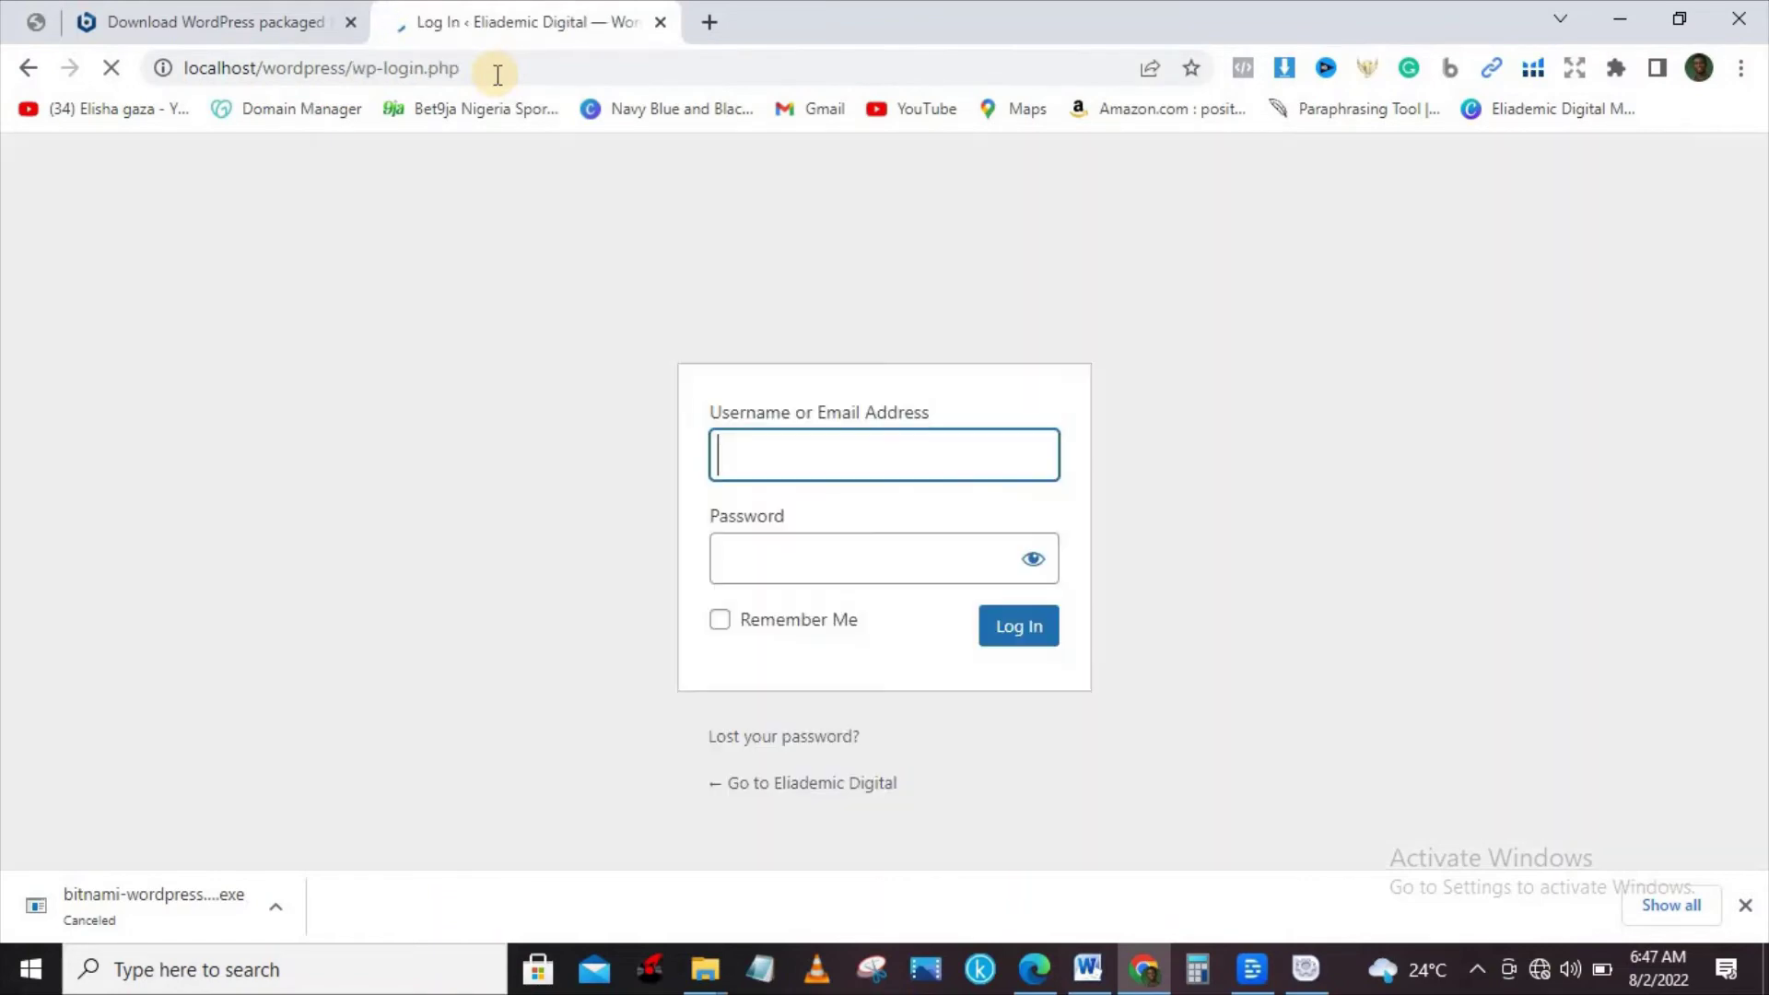
# Replace the autofilled credentials with the admin username and password, tick Remember Me, and log in.
pyautogui.click(821, 450)
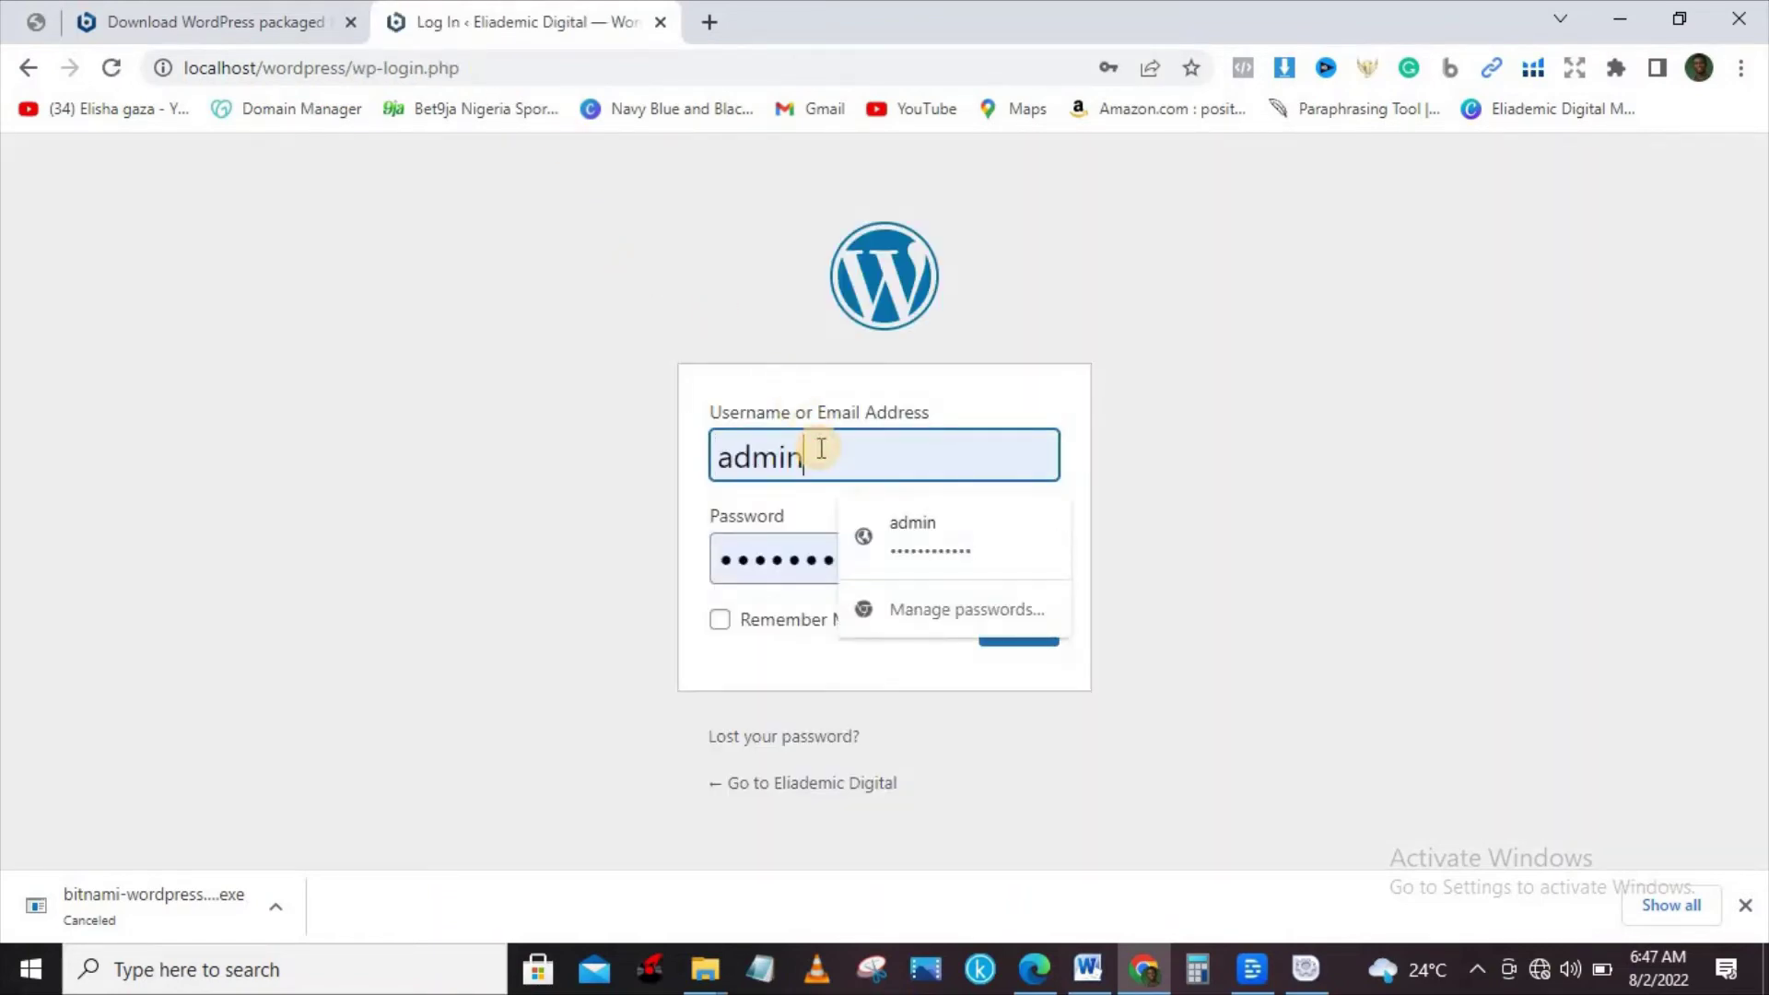
pyautogui.press('BackSpace')
pyautogui.press('BackSpace')
pyautogui.press('BackSpace')
pyautogui.press('BackSpace')
pyautogui.press('BackSpace')
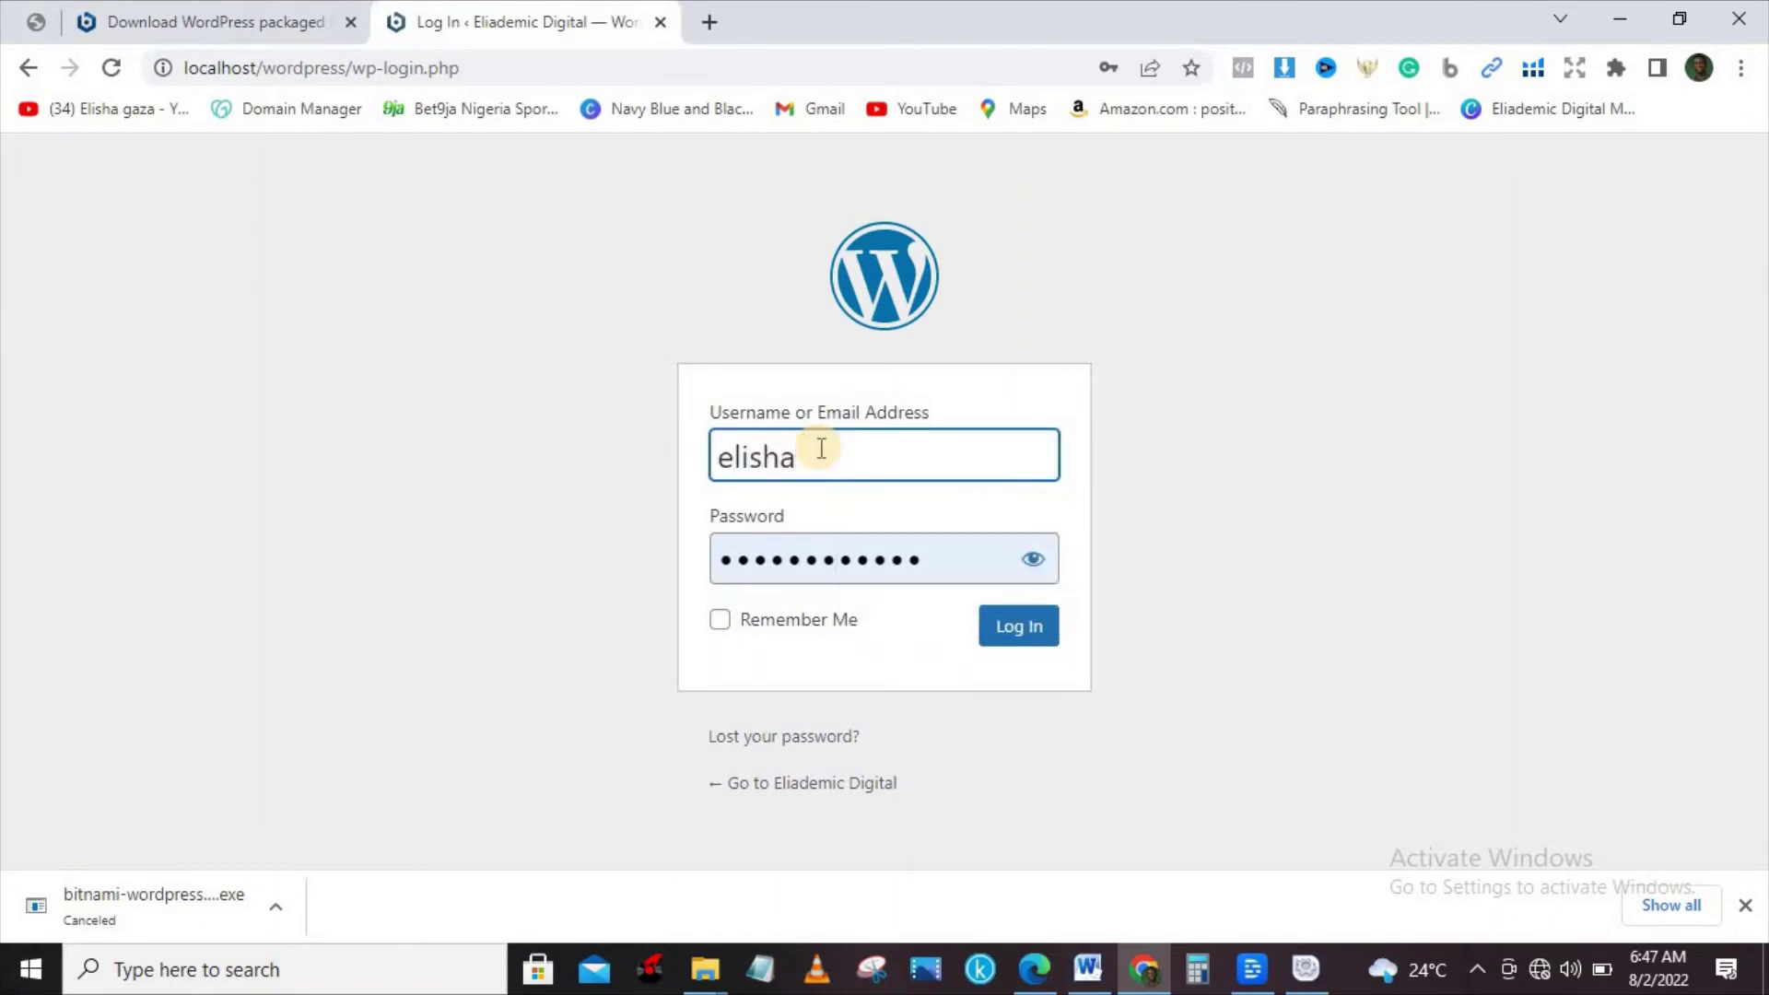
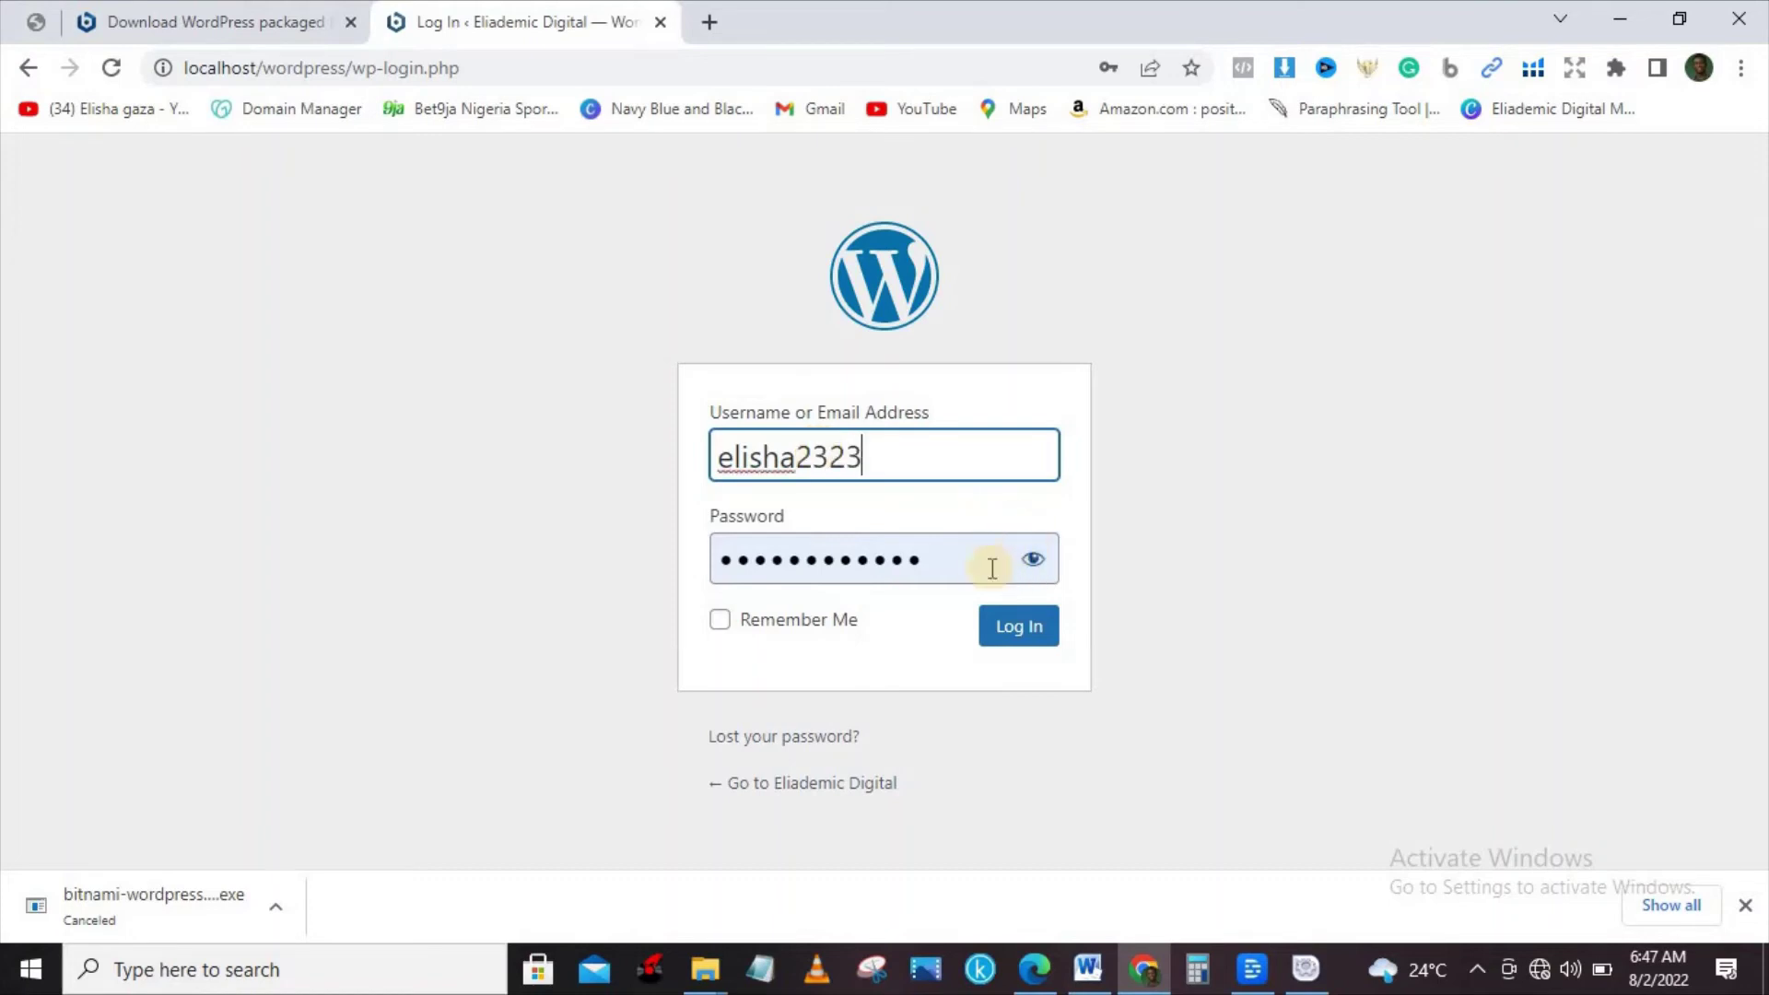
pyautogui.click(988, 566)
pyautogui.press('BackSpace')
pyautogui.press('BackSpace')
pyautogui.press('BackSpace')
pyautogui.press('BackSpace')
pyautogui.press('BackSpace')
pyautogui.press('BackSpace')
pyautogui.press('BackSpace')
pyautogui.press('BackSpace')
pyautogui.press('BackSpace')
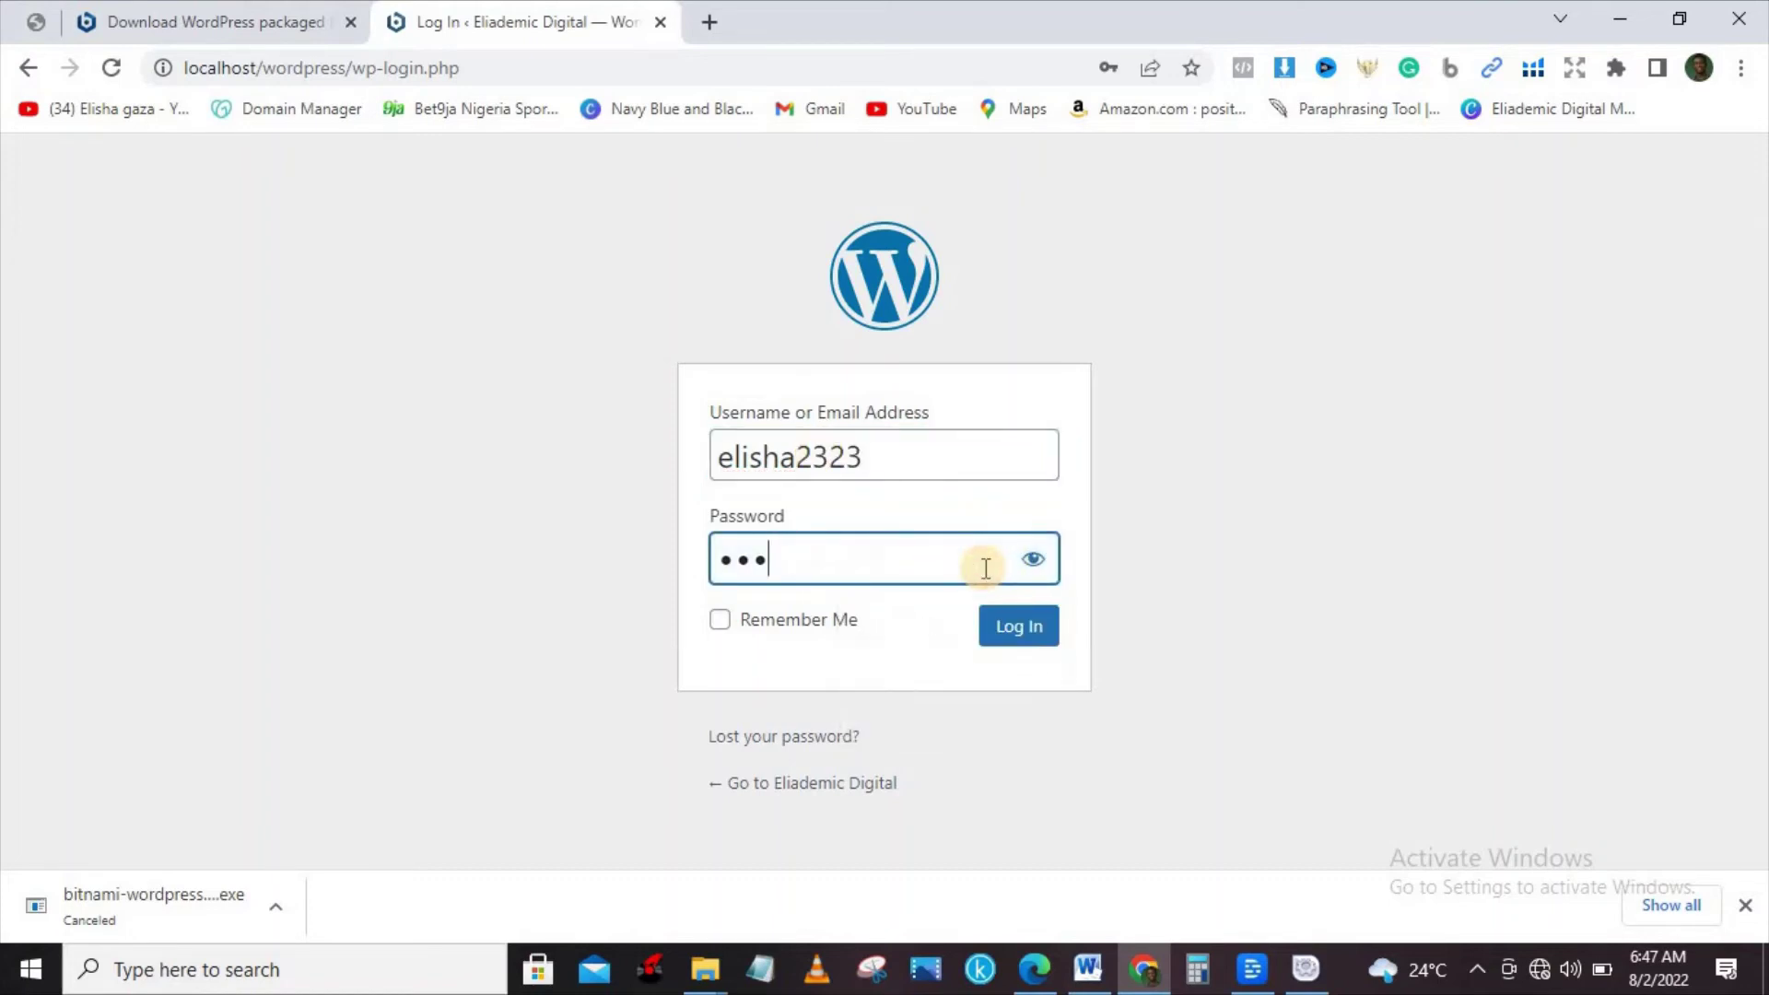
pyautogui.press('BackSpace')
pyautogui.press('BackSpace')
pyautogui.press('BackSpace')
pyautogui.write('************')
pyautogui.click(720, 620)
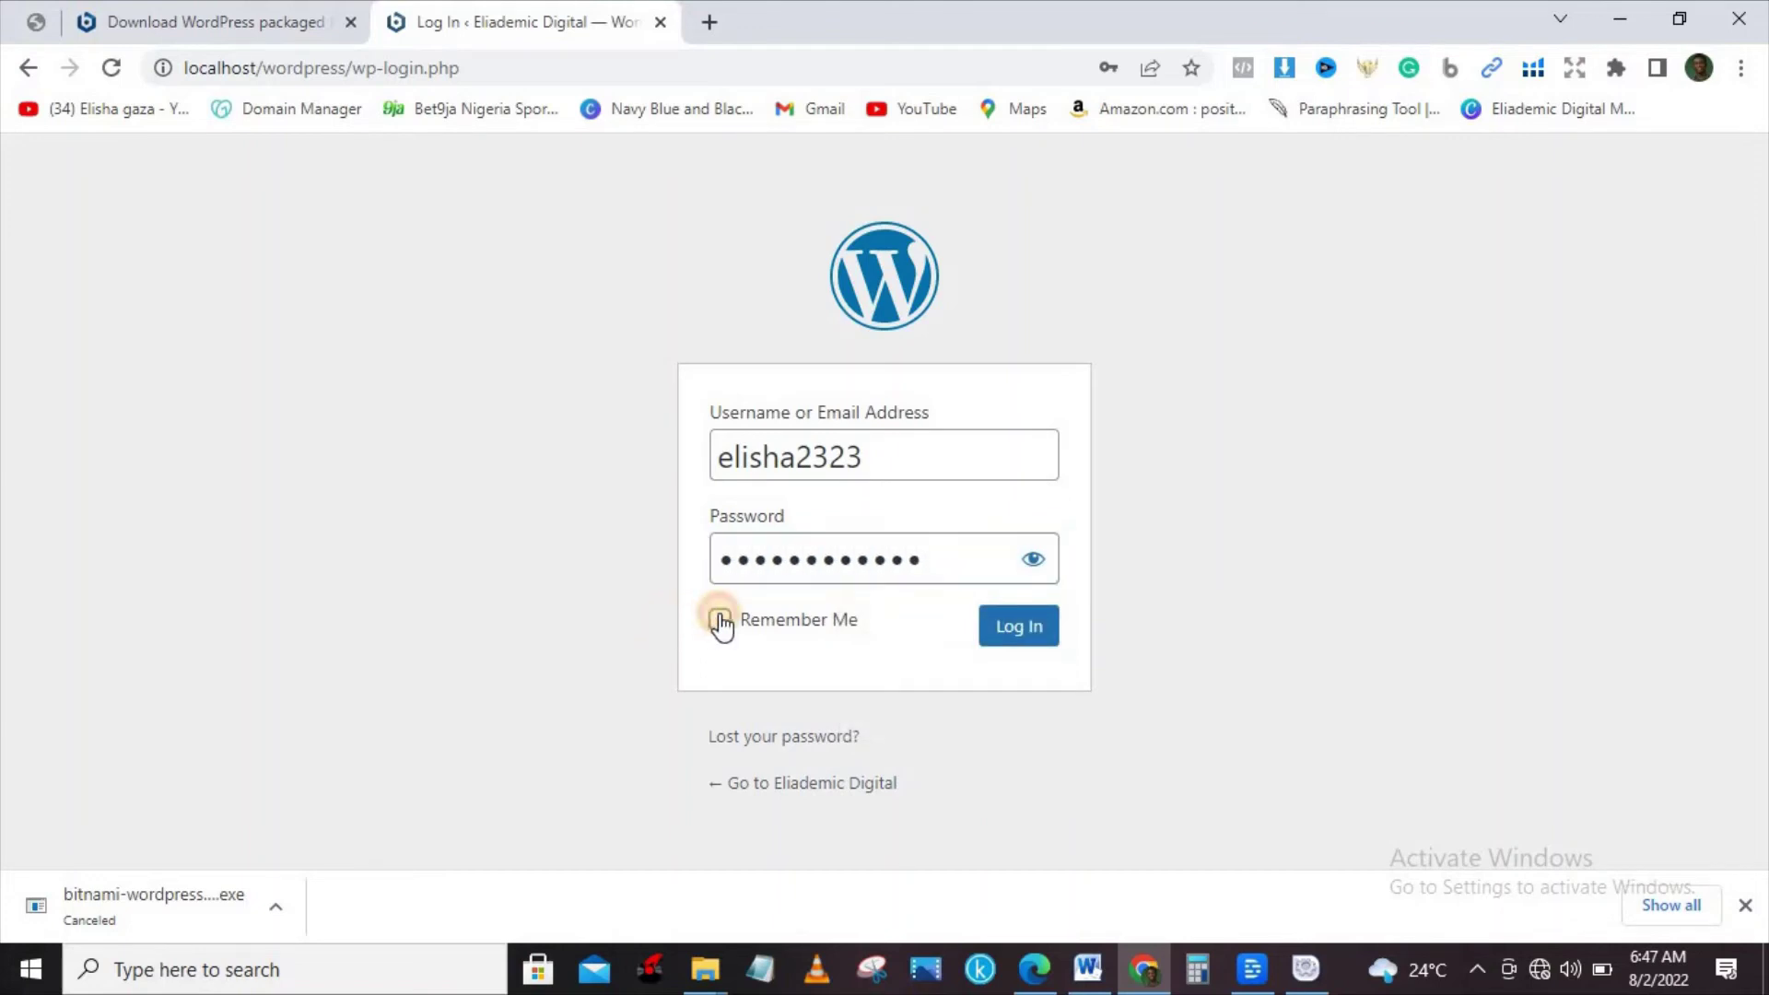
pyautogui.click(1015, 628)
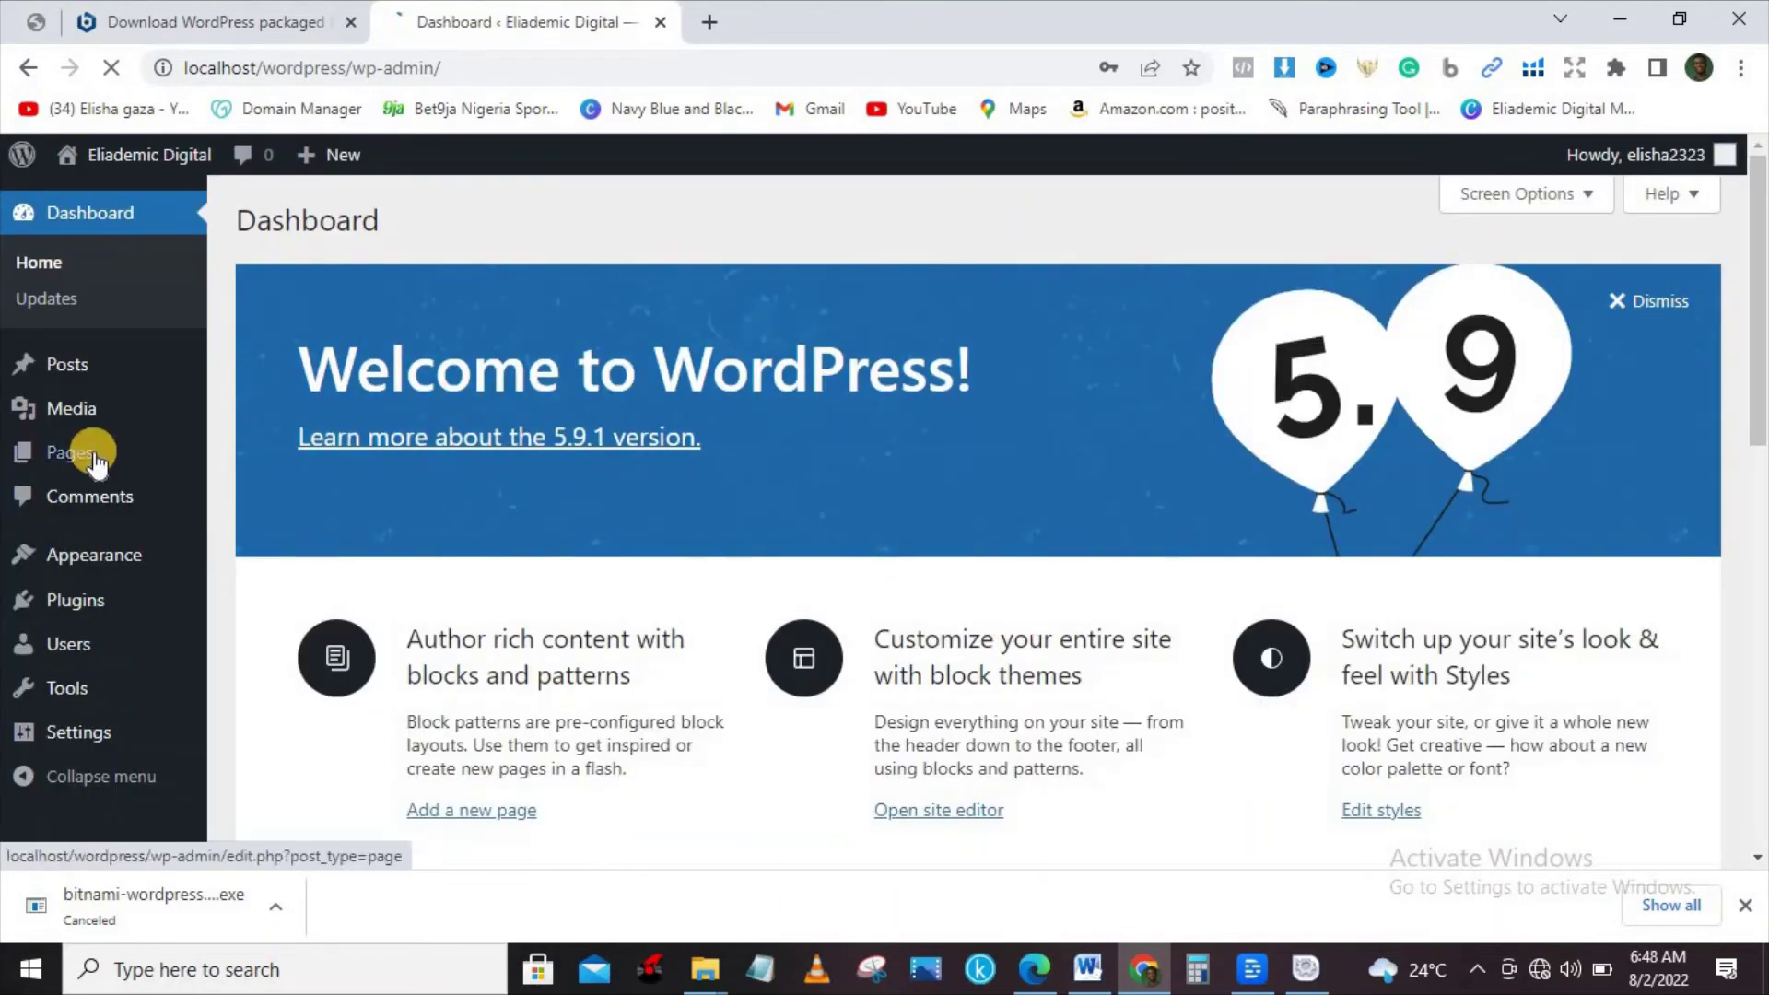
# Save the login password in Chrome and scroll down the WordPress Dashboard.
pyautogui.moveTo(96, 466)
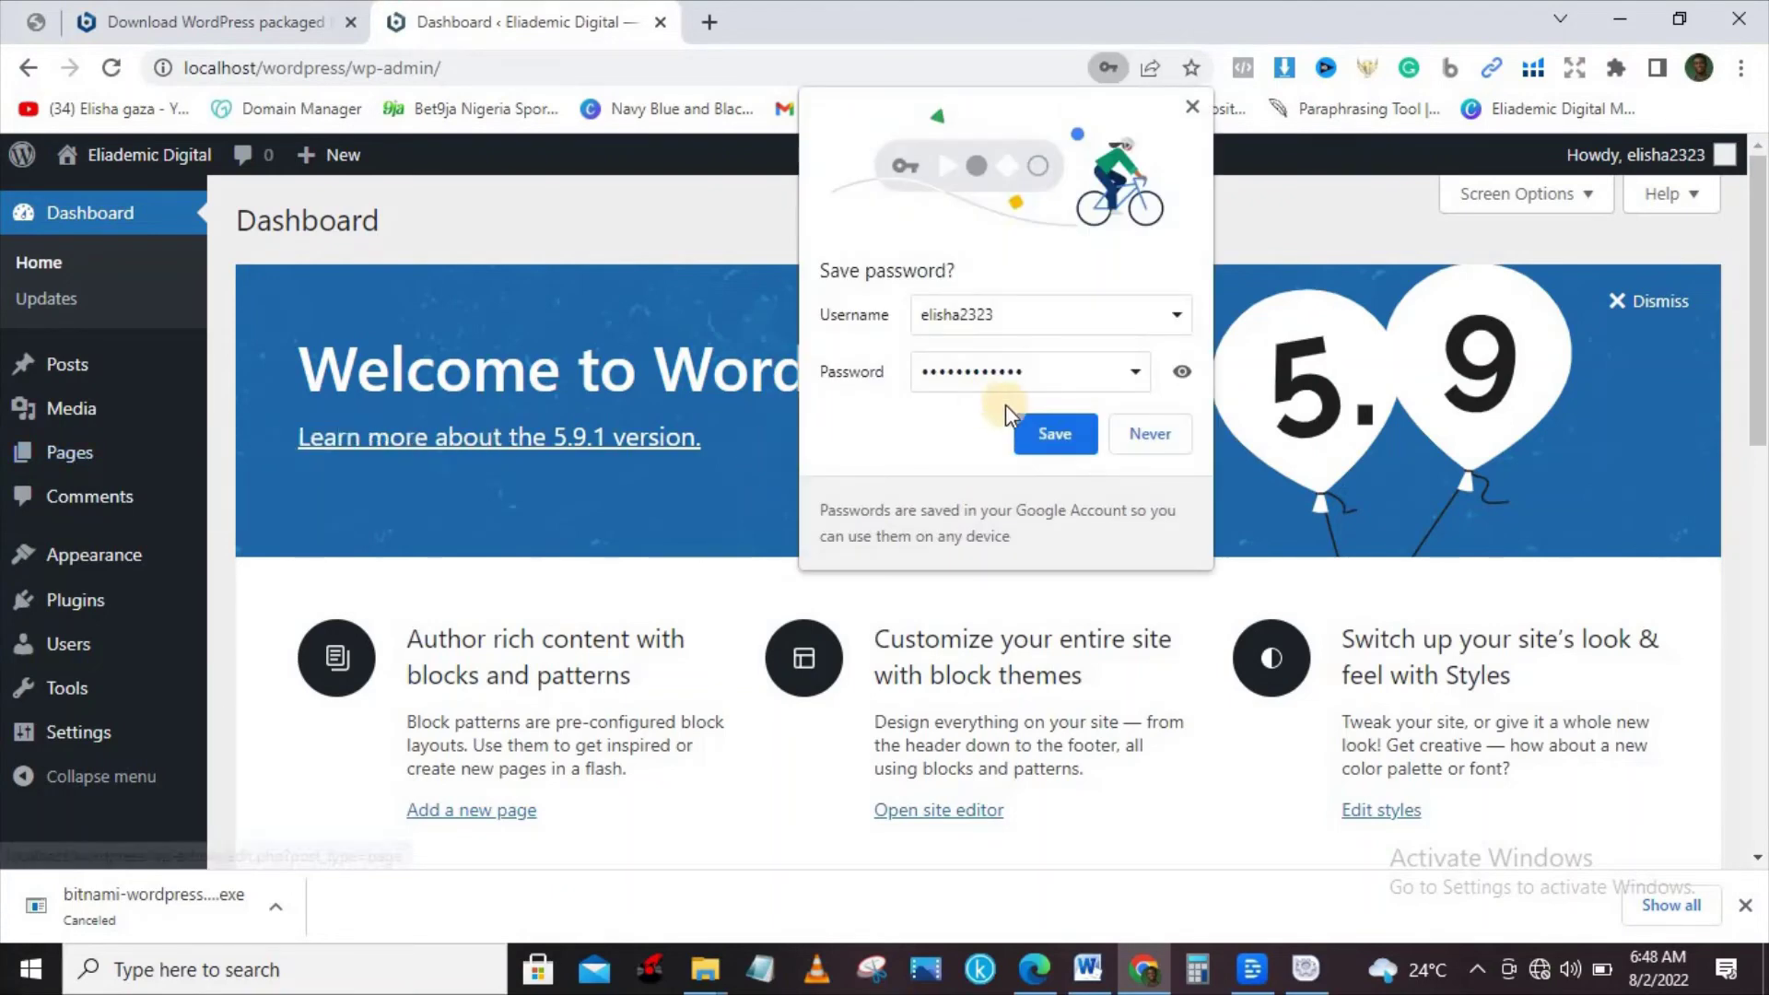
pyautogui.click(1036, 433)
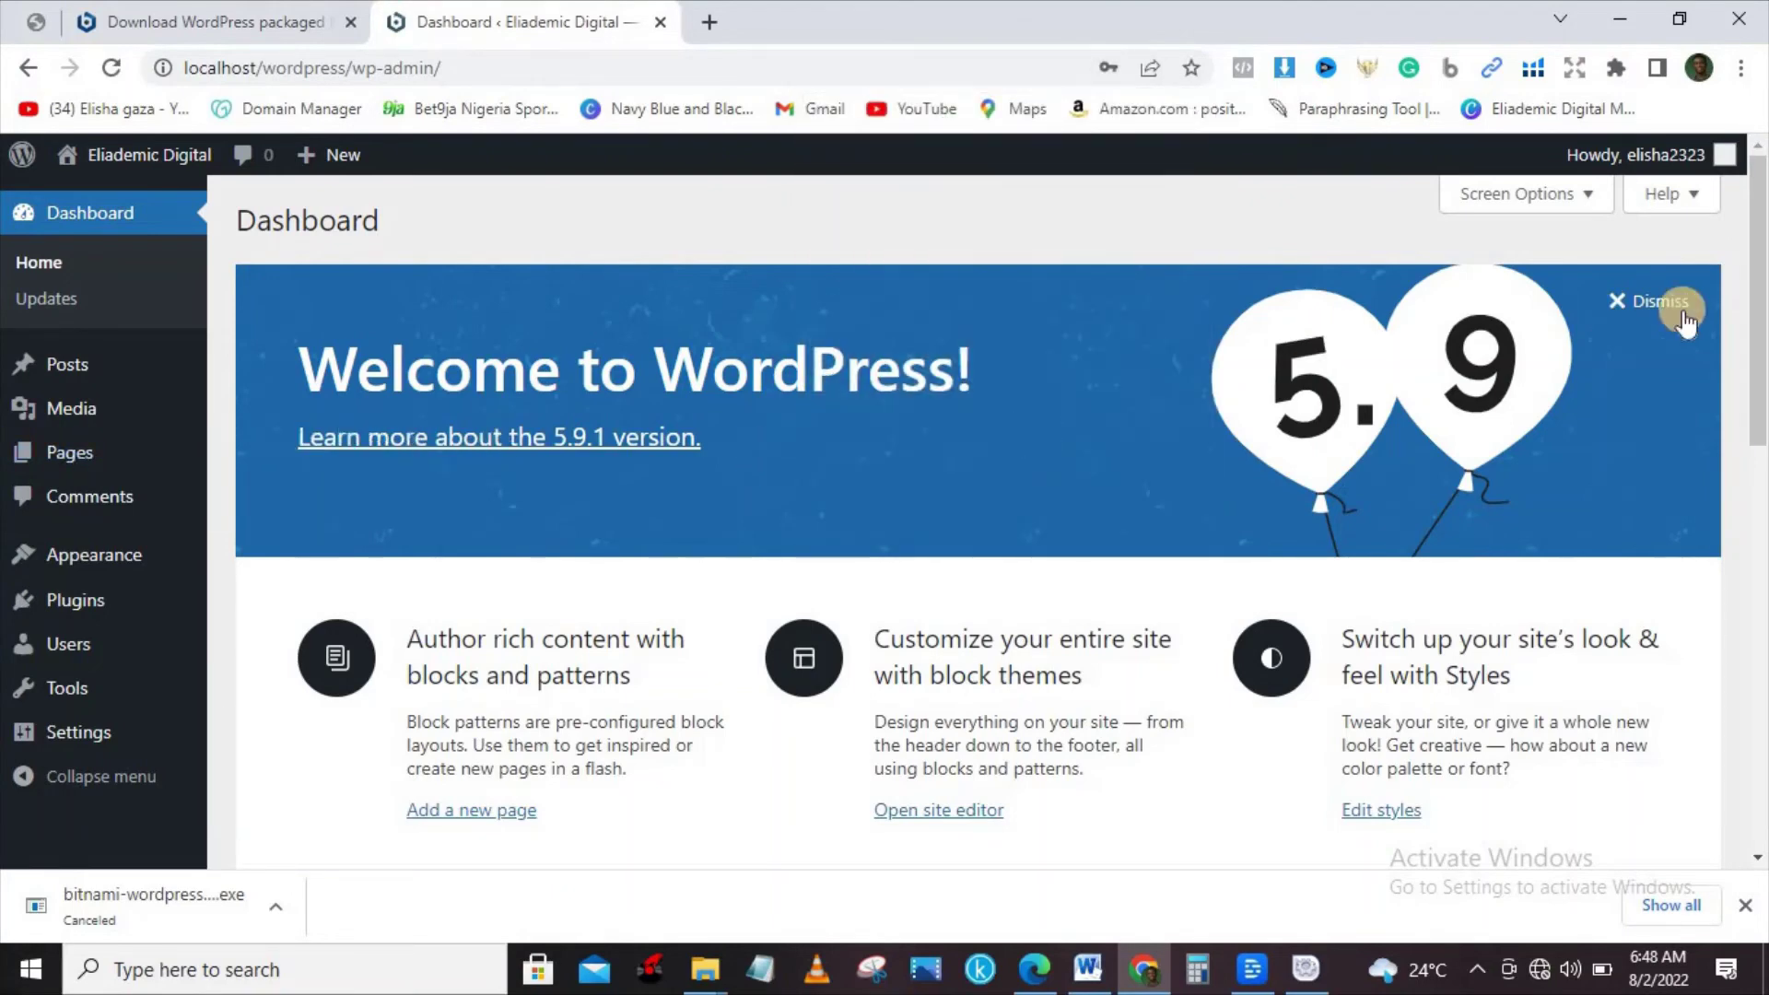
pyautogui.moveTo(1760, 305); pyautogui.dragTo(1760, 498)
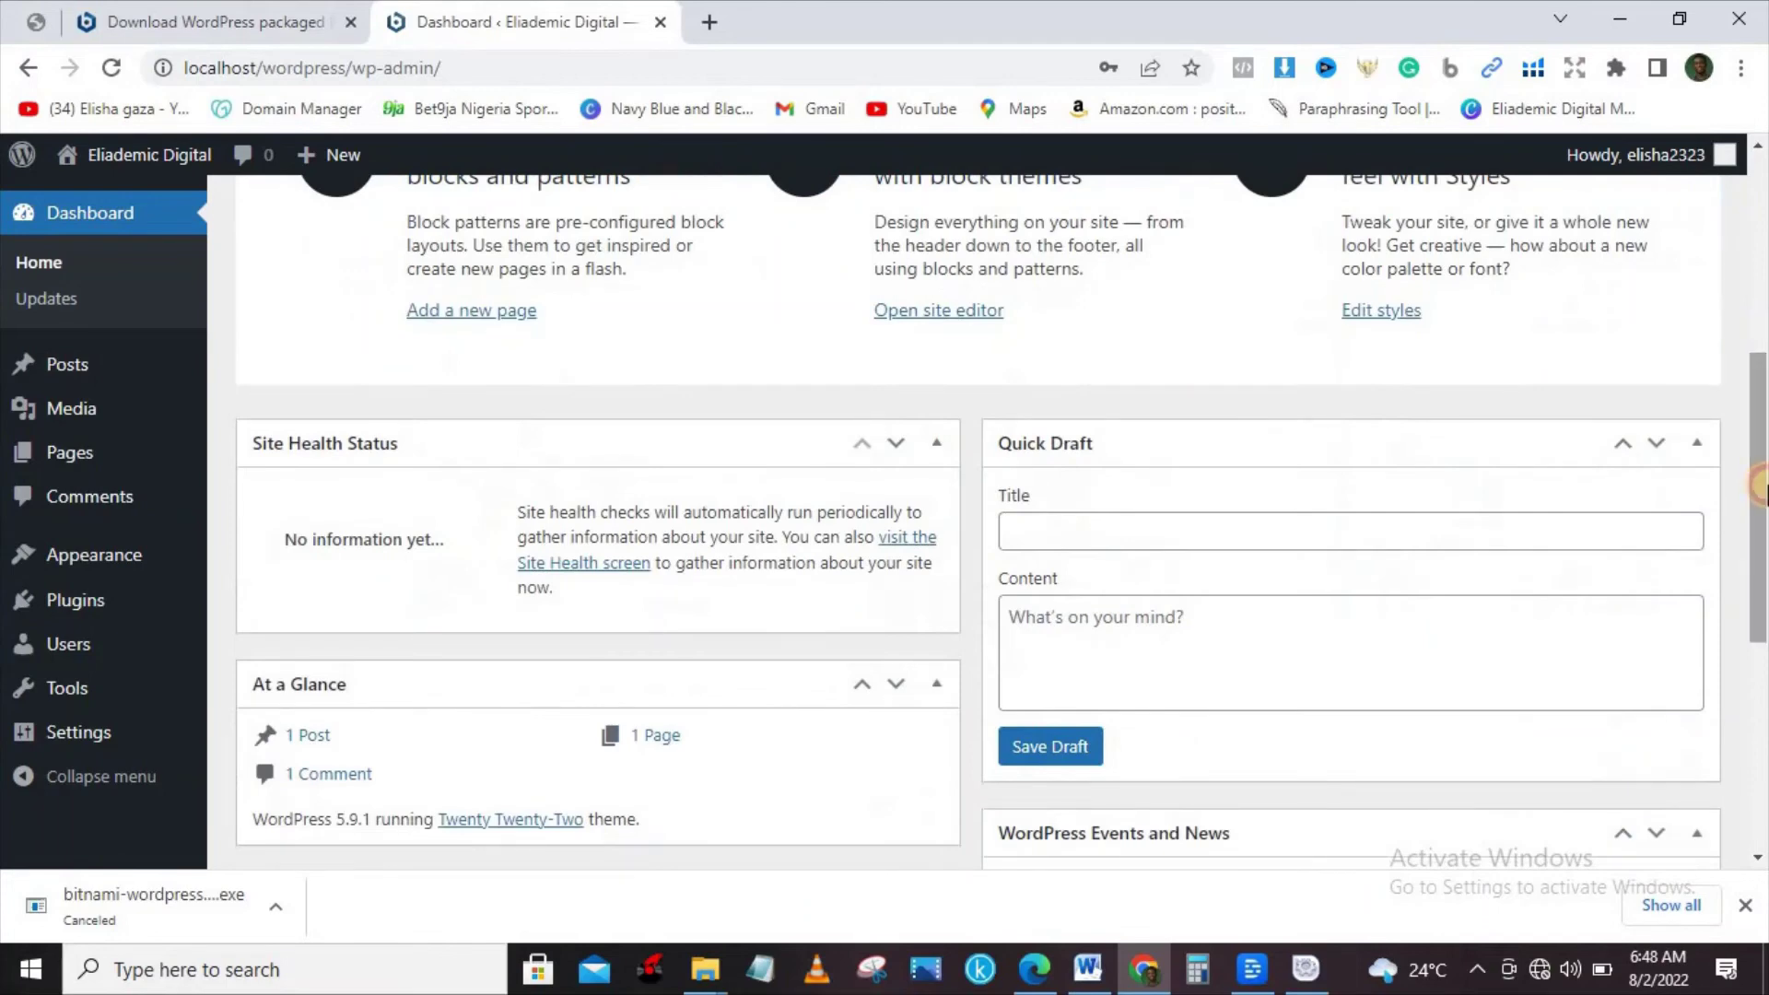